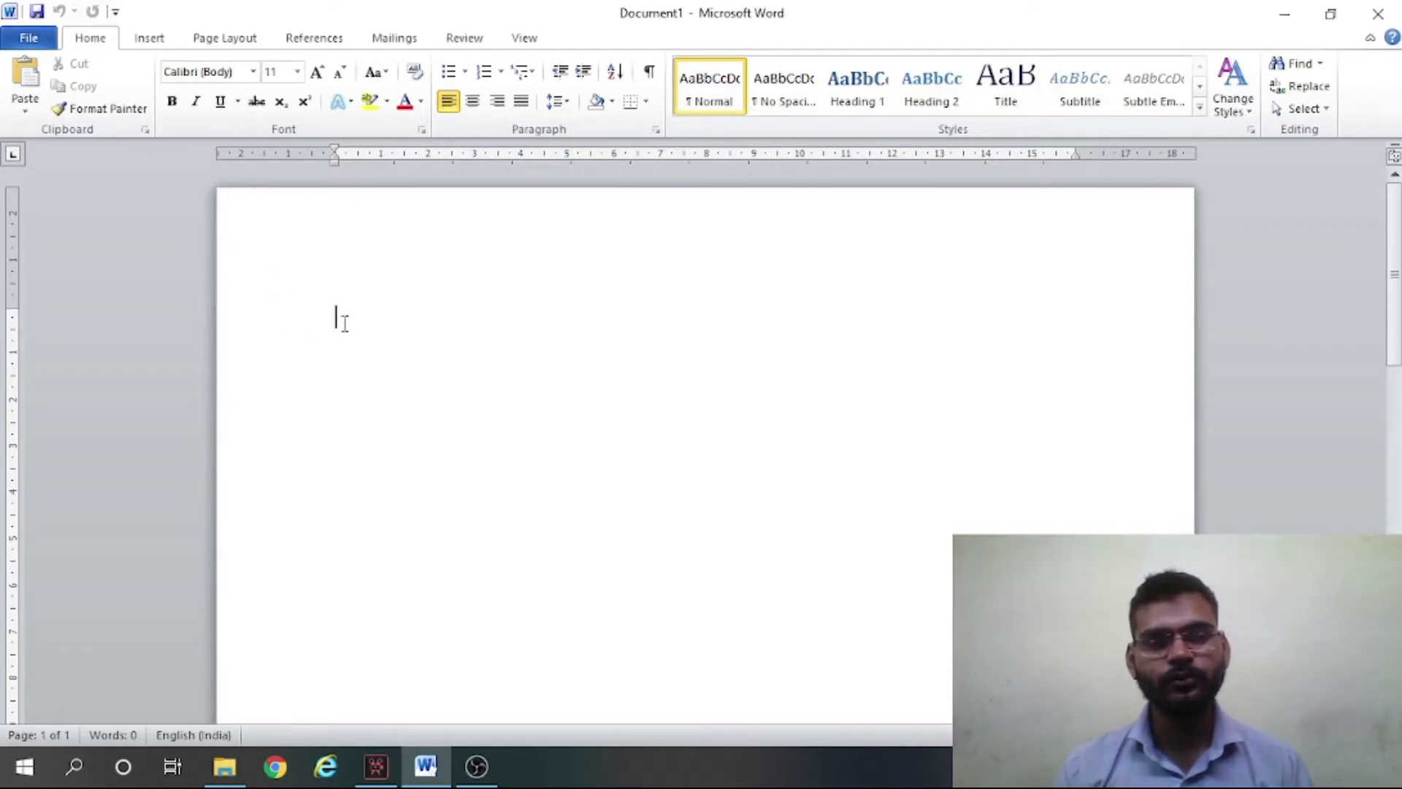
- Insert the picture 01 from the Pictures folder into the blank document
{"action": "left_click", "coordinate": [150, 39]}
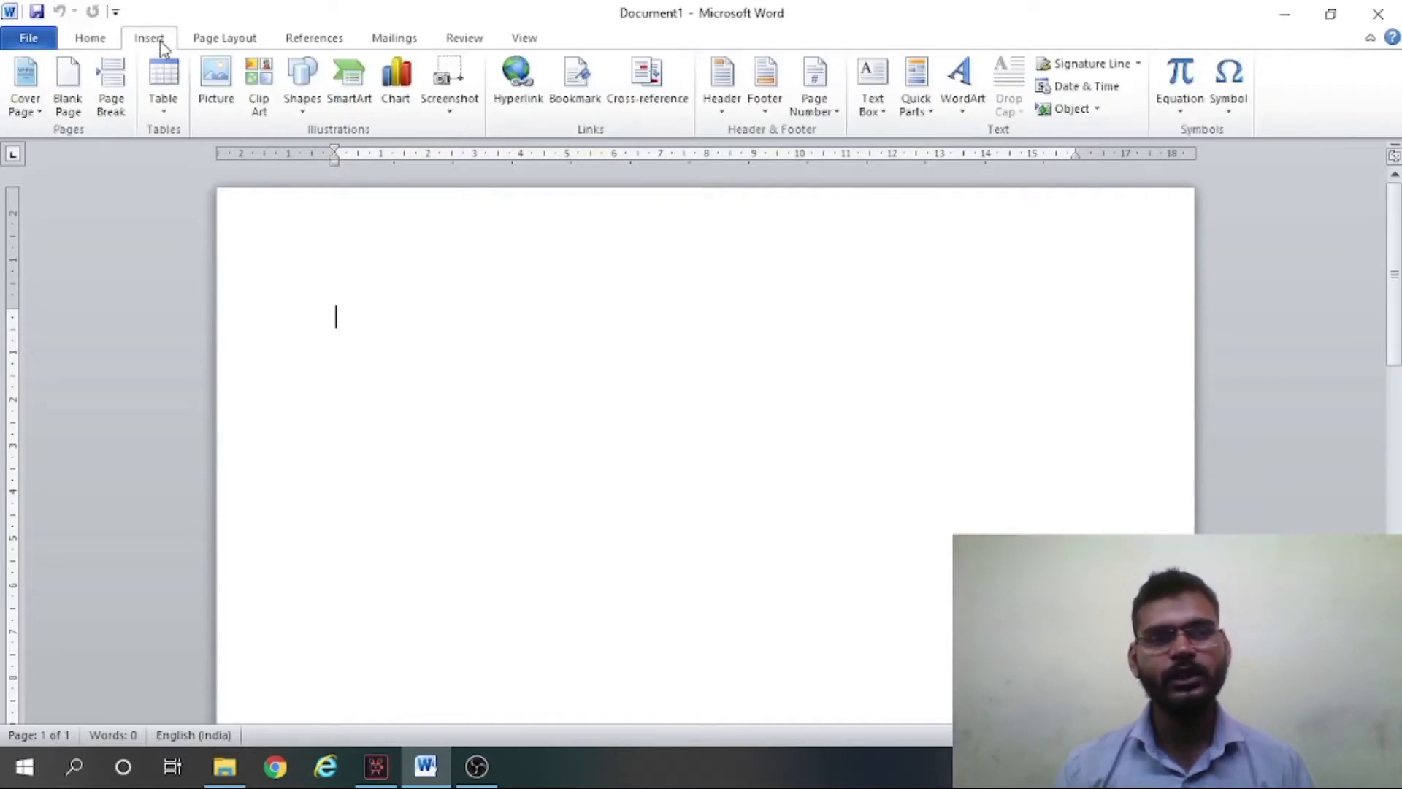
{"action": "left_click", "coordinate": [227, 88]}
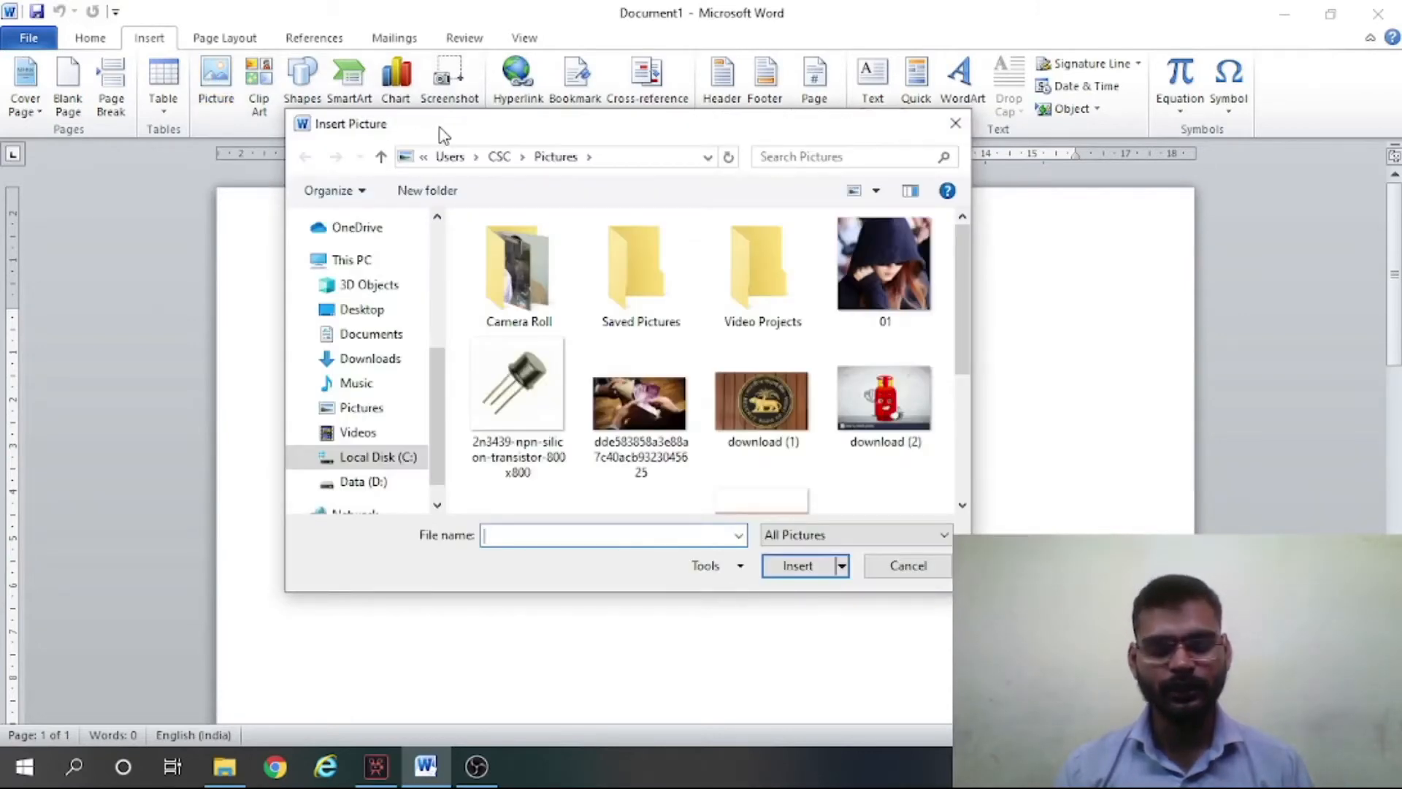
{"action": "left_click_drag", "start_coordinate": [442, 135], "coordinate": [492, 165]}
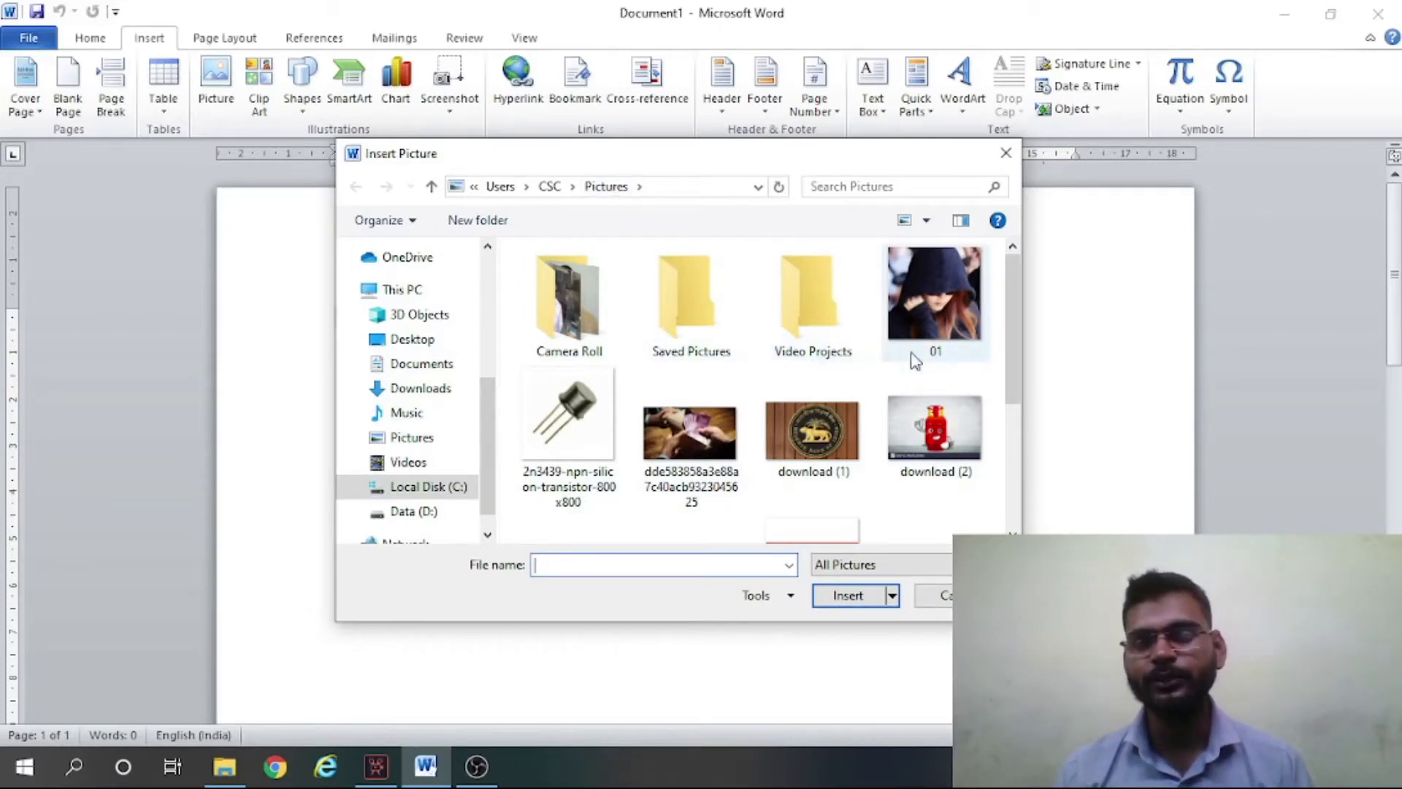
{"action": "left_click", "coordinate": [928, 297]}
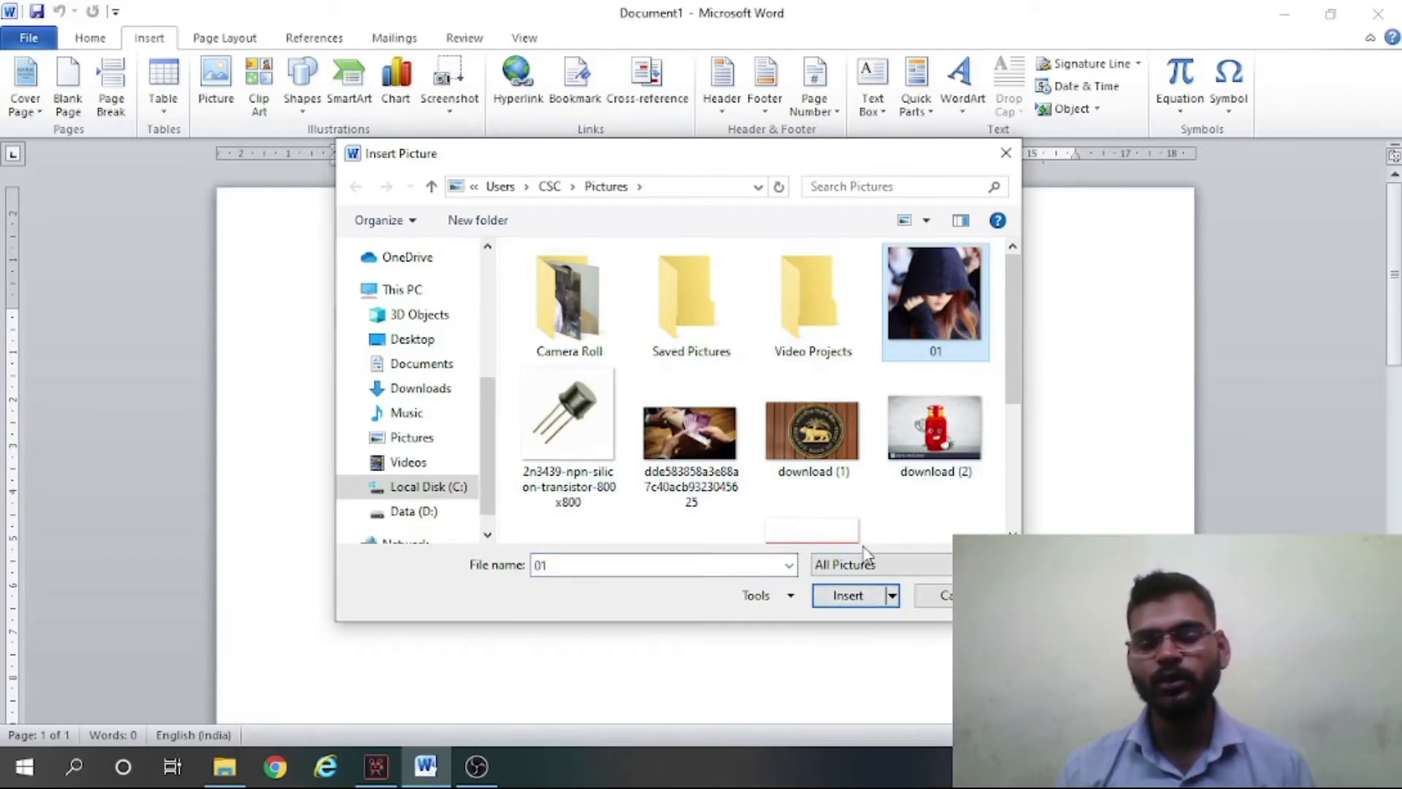
{"action": "left_click", "coordinate": [862, 611]}
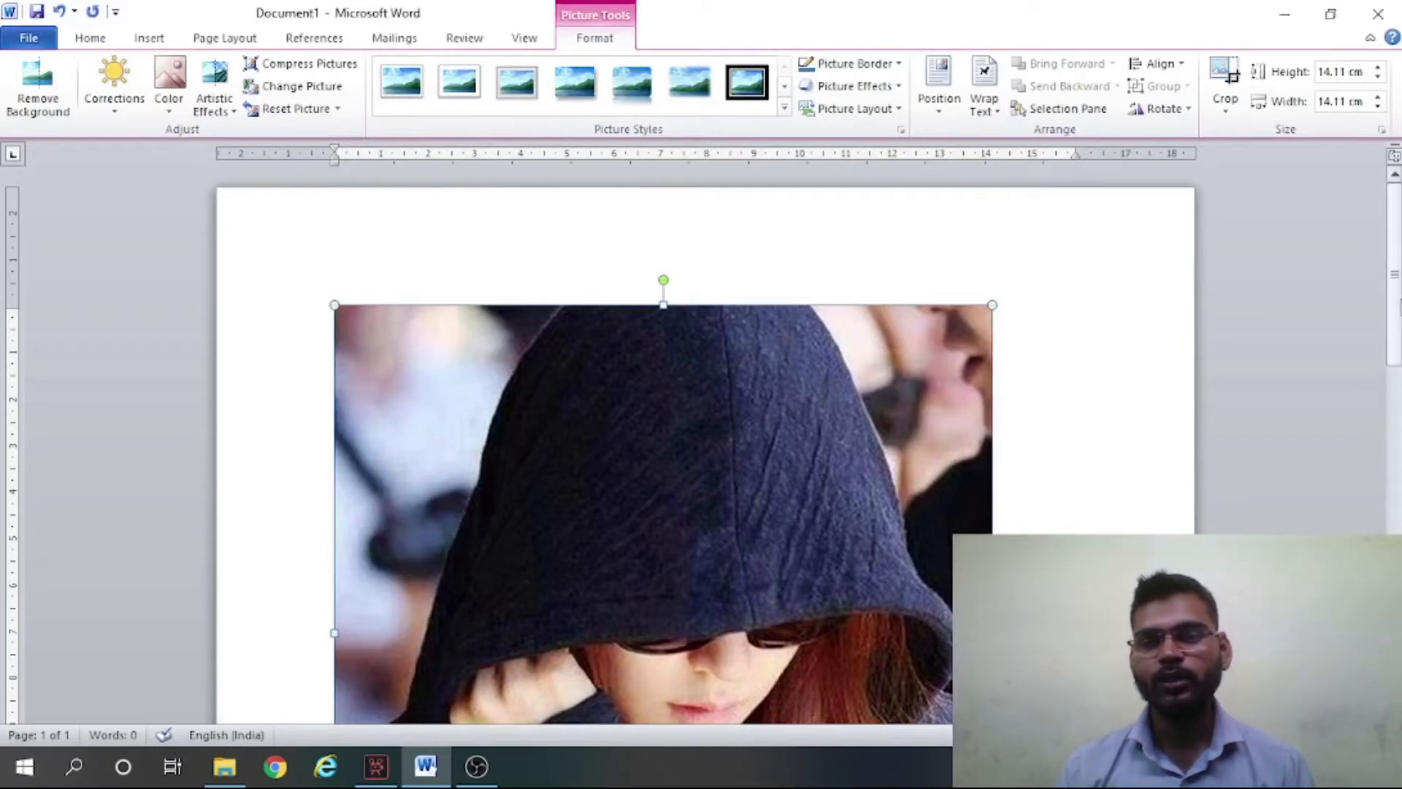
- Scale the inserted picture down proportionally to about 11.77 cm by 11.77 cm
{"action": "mouse_move", "coordinate": [1396, 316]}
{"action": "left_mouse_down"}
{"action": "mouse_move", "coordinate": [1396, 415]}
{"action": "mouse_move", "coordinate": [1396, 314]}
{"action": "left_mouse_up"}
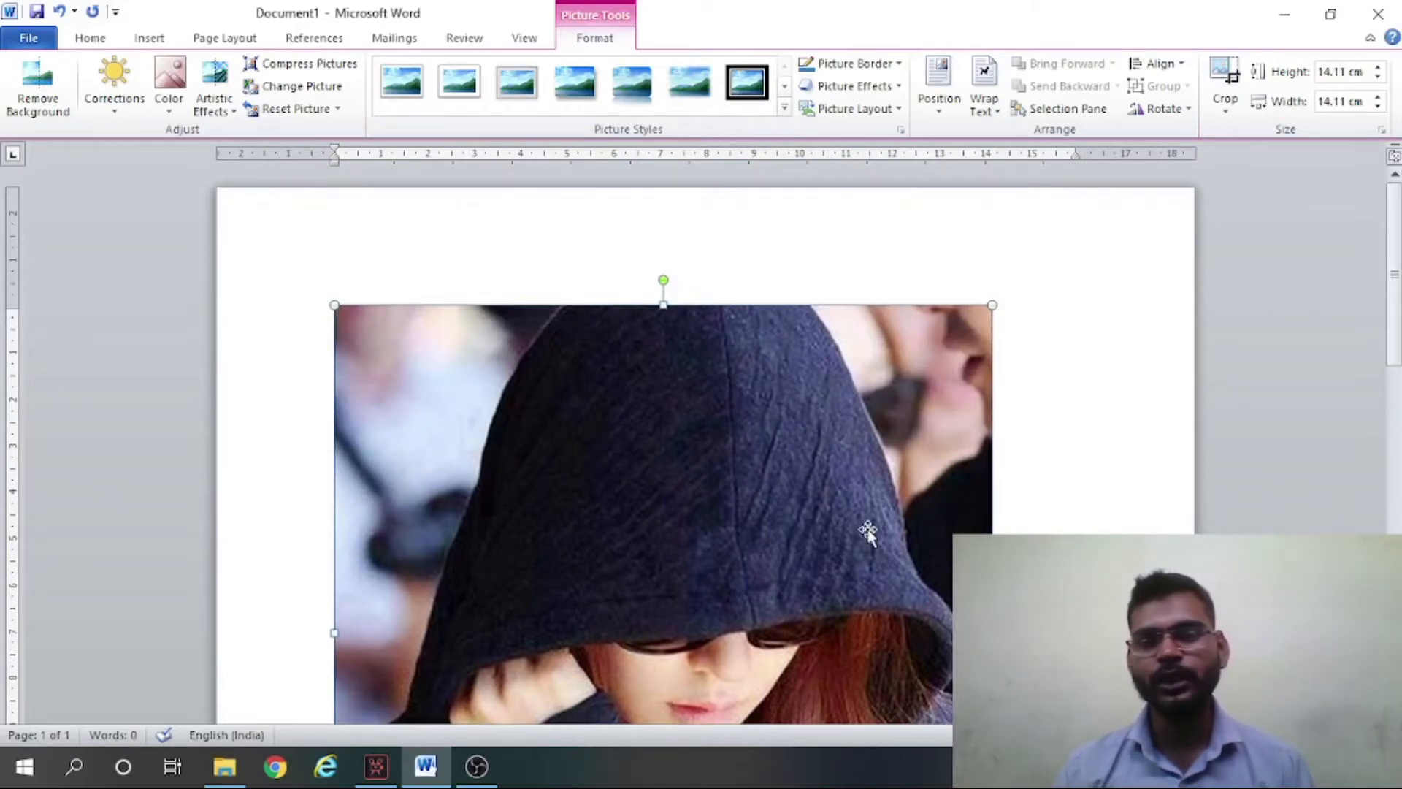
{"action": "left_click_drag", "start_coordinate": [991, 301], "coordinate": [886, 432]}
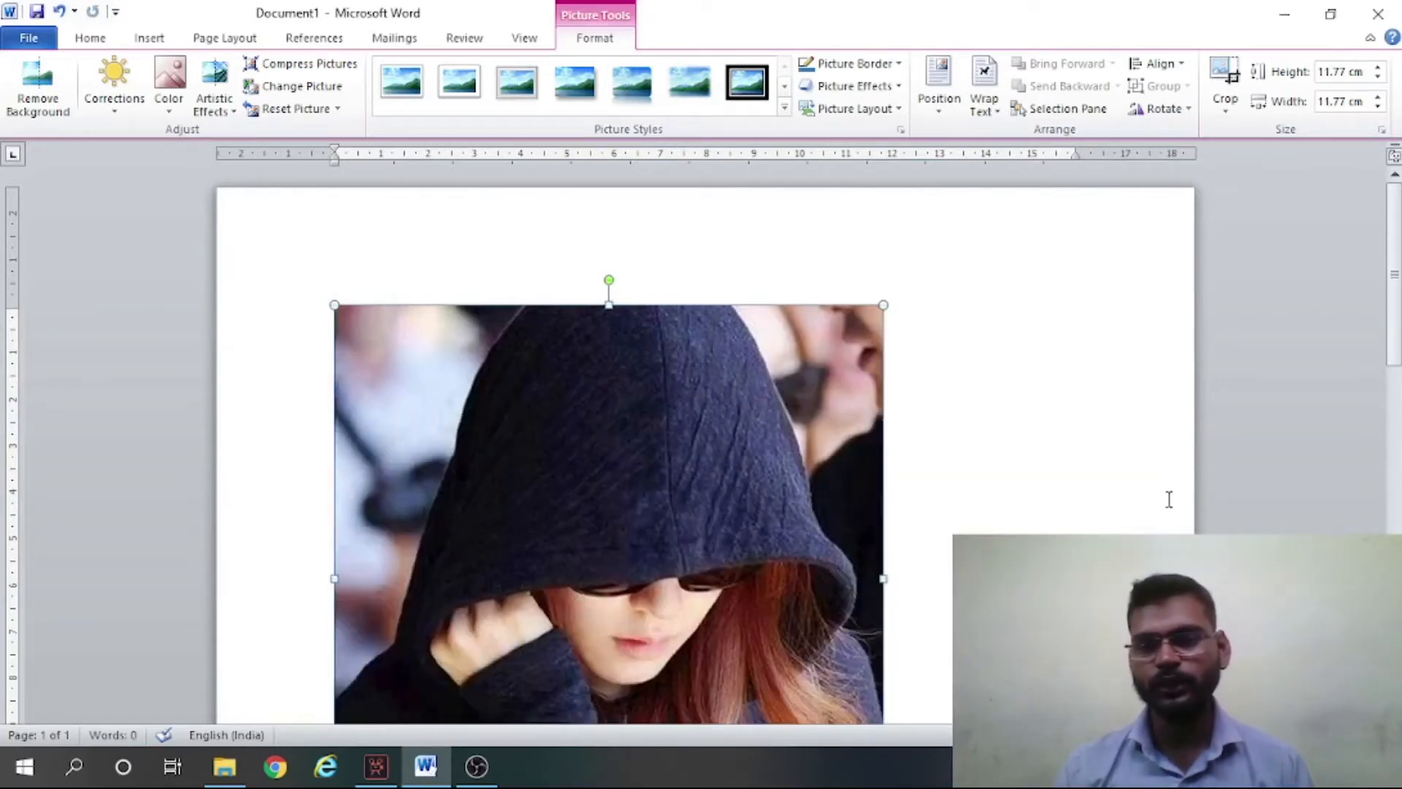
{"action": "left_click", "coordinate": [1395, 663]}
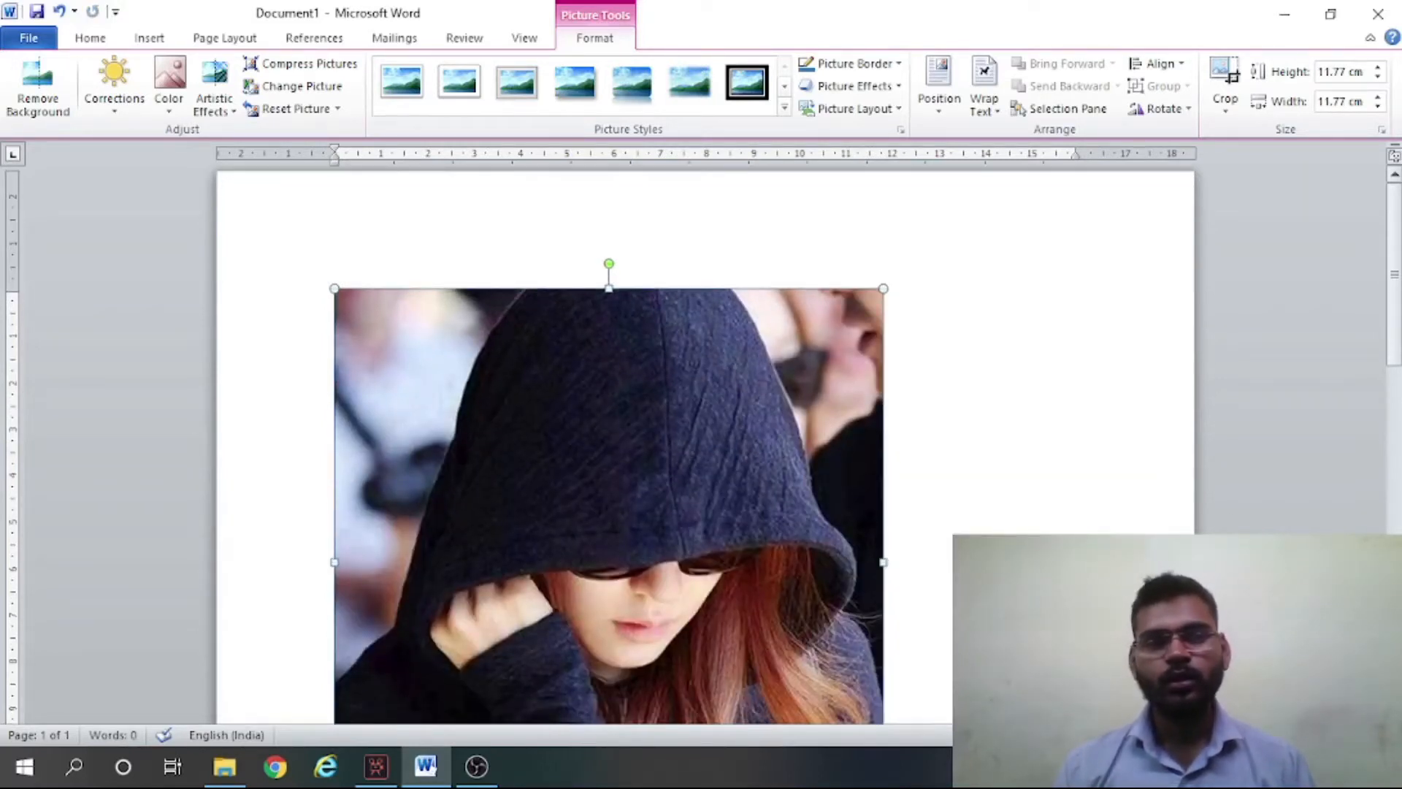
- Remove the picture's background, shrinking the selection area so that it frames mainly the face, hand and hair
{"action": "left_click", "coordinate": [47, 99]}
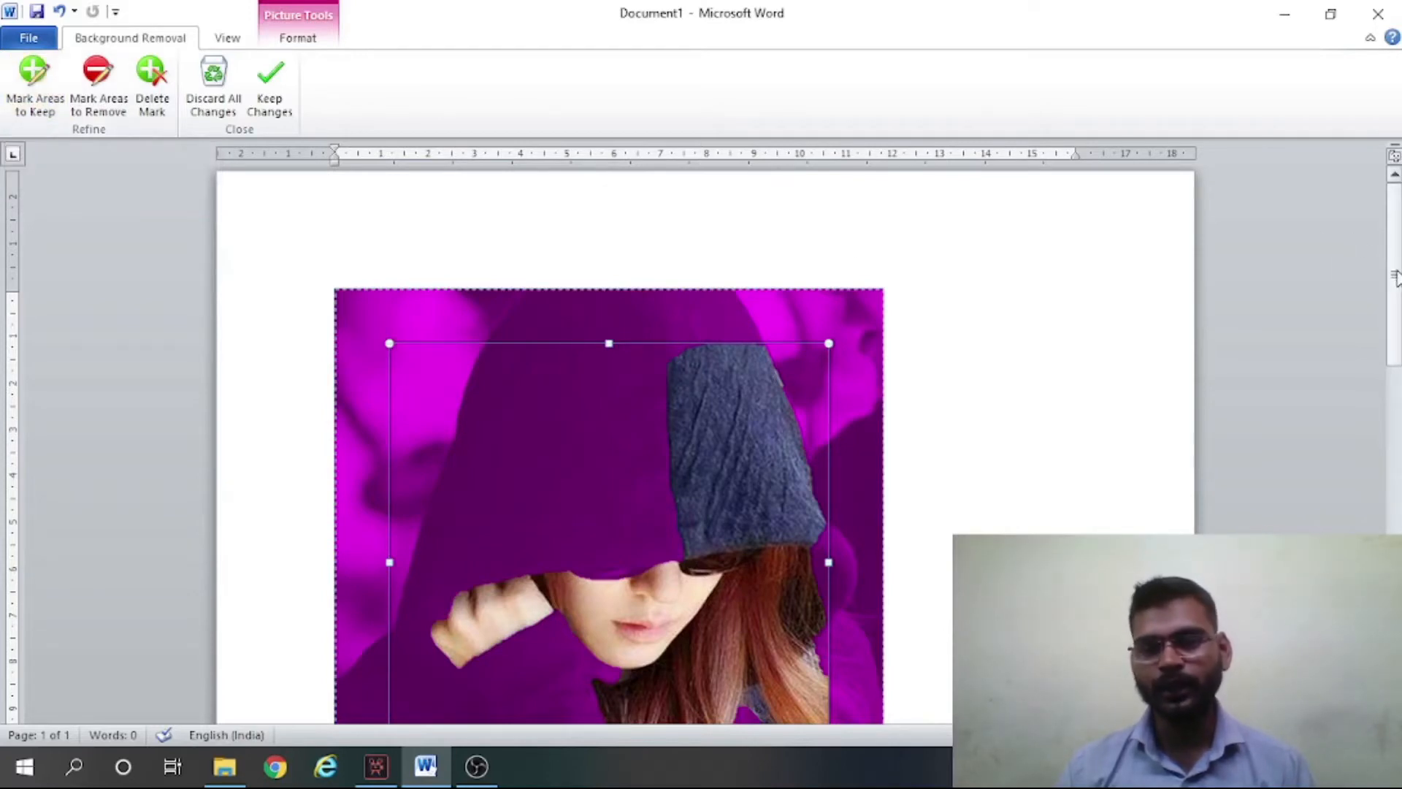
{"action": "mouse_move", "coordinate": [1396, 277]}
{"action": "left_mouse_down"}
{"action": "mouse_move", "coordinate": [1396, 359]}
{"action": "mouse_move", "coordinate": [1395, 295]}
{"action": "left_mouse_up"}
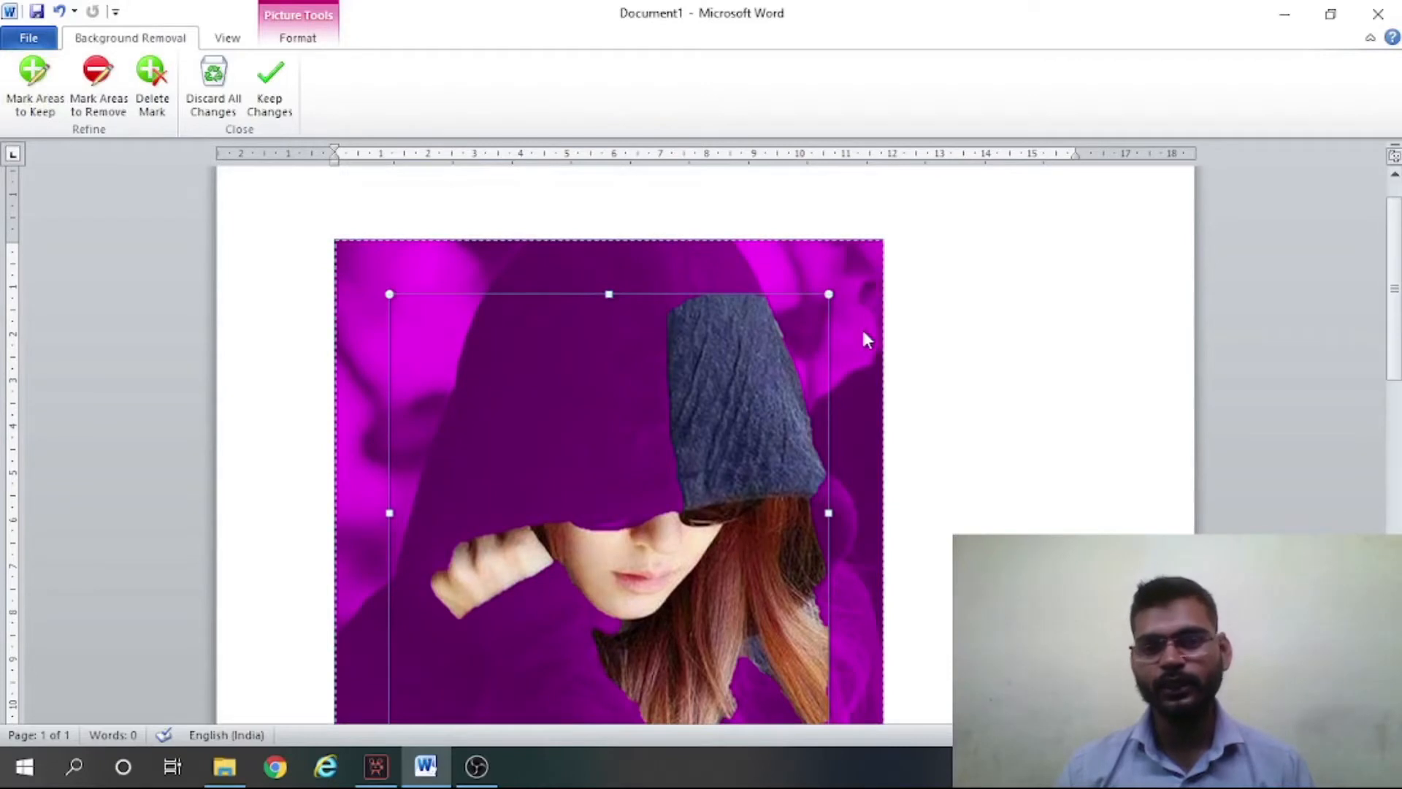
{"action": "left_click_drag", "start_coordinate": [828, 292], "coordinate": [746, 394]}
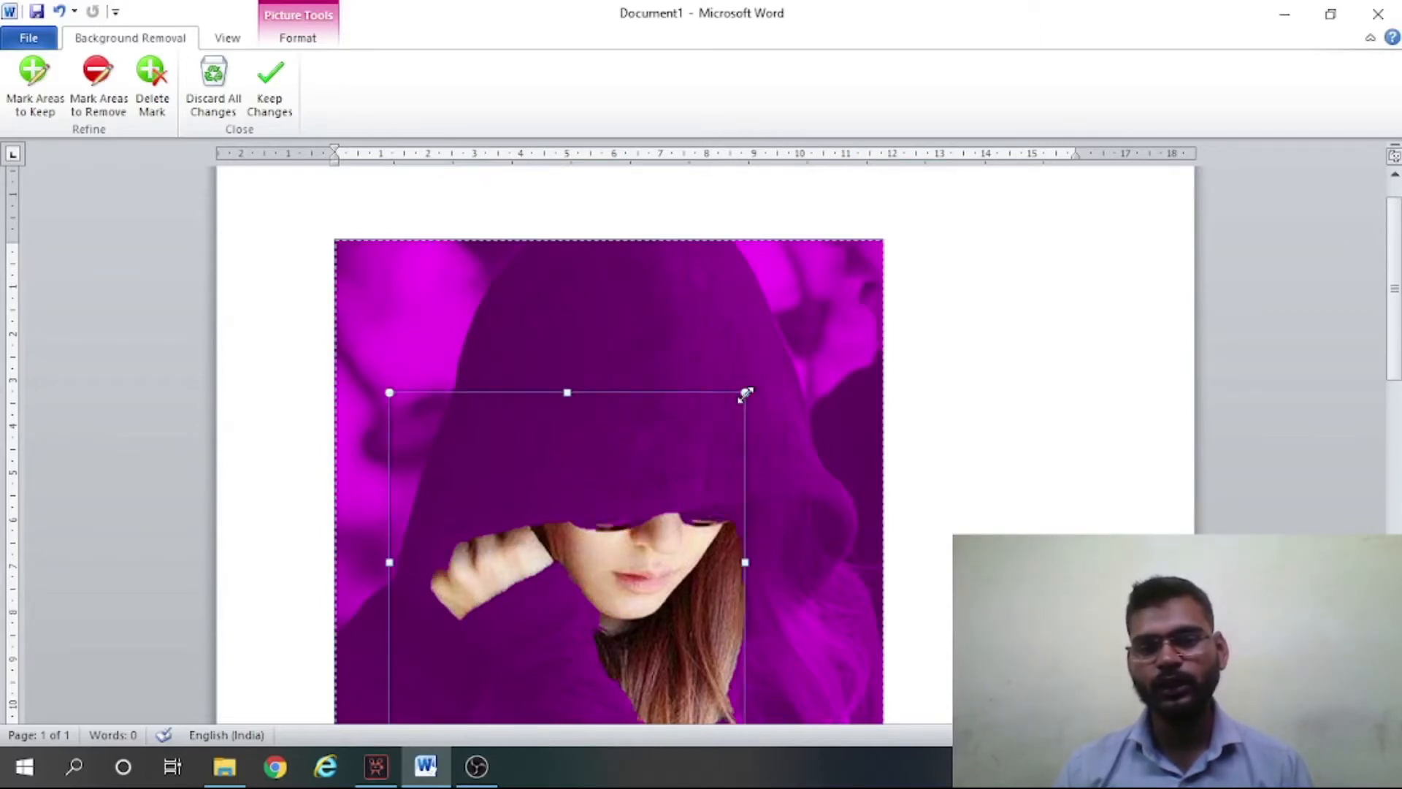
{"action": "left_click_drag", "start_coordinate": [746, 394], "coordinate": [763, 373]}
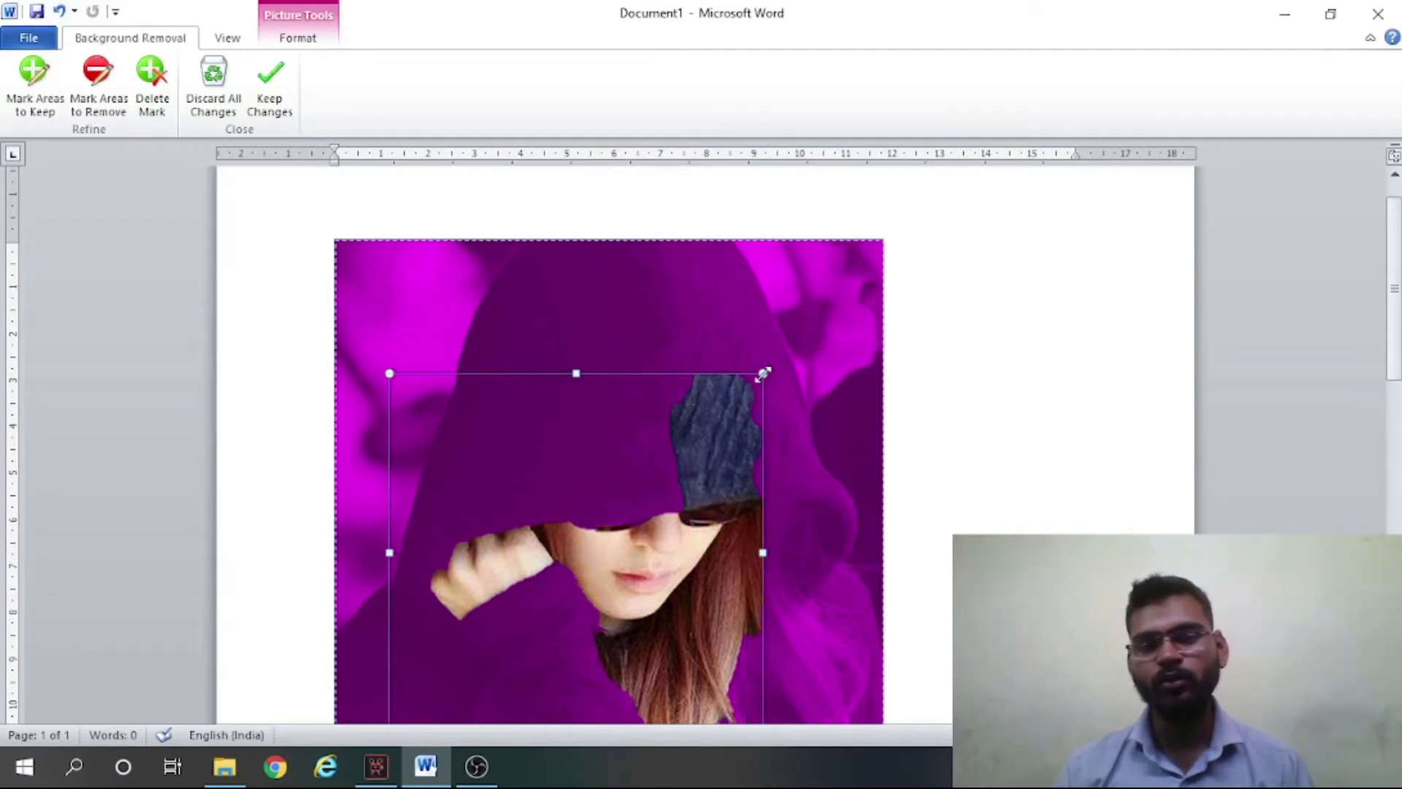
{"action": "left_click_drag", "start_coordinate": [763, 373], "coordinate": [750, 394]}
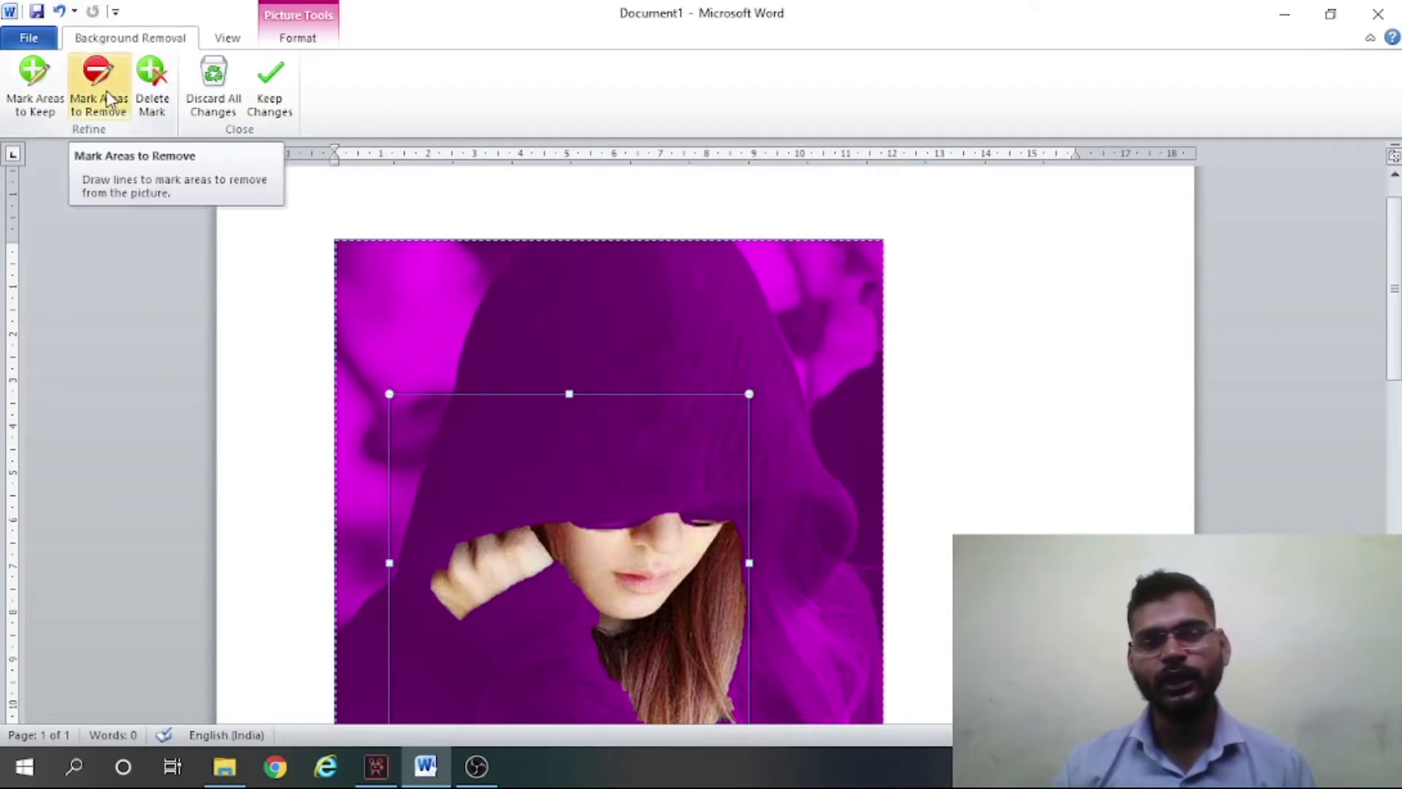
{"action": "left_click", "coordinate": [723, 337]}
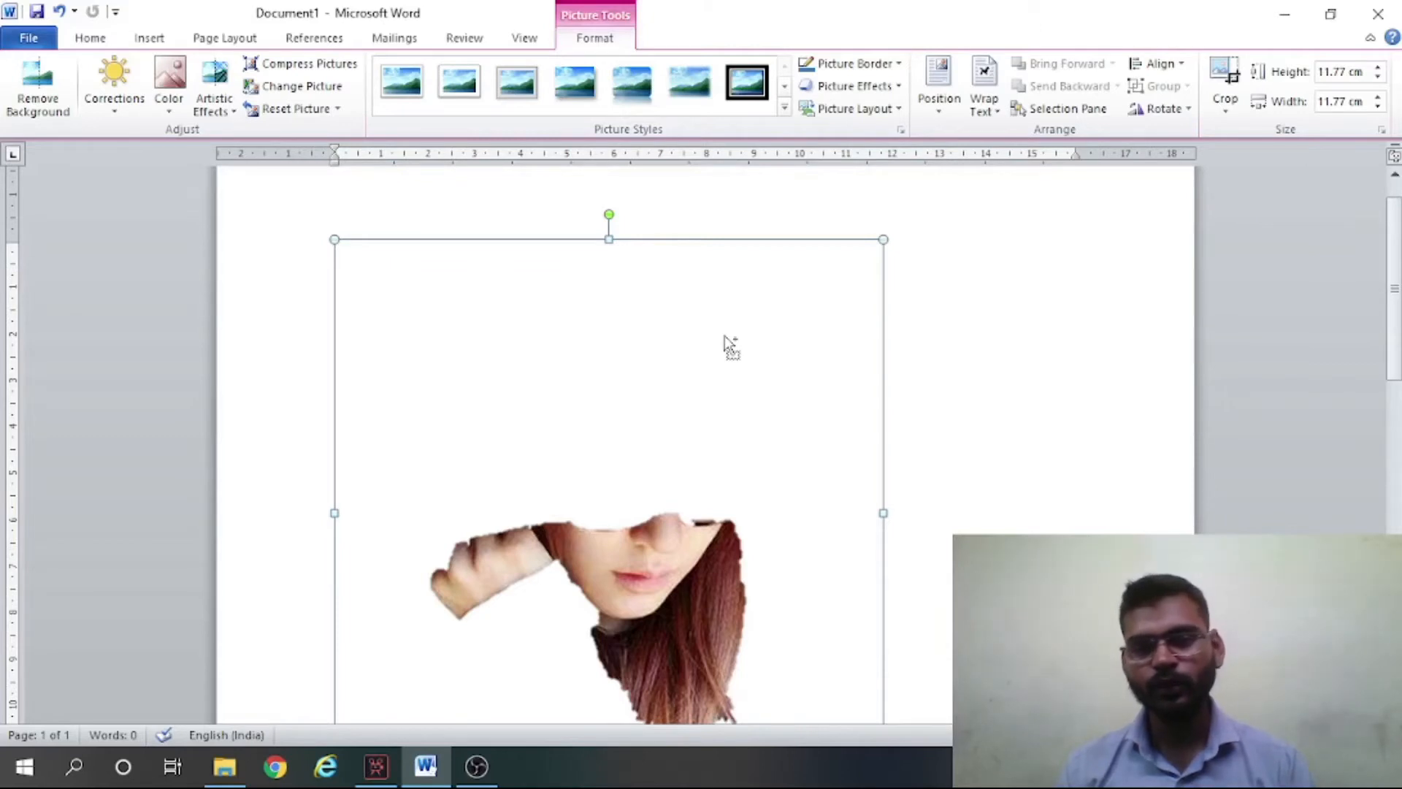
- Undo the background removal adjustments and reset the picture to its original look
{"action": "key", "text": "ctrl+z"}
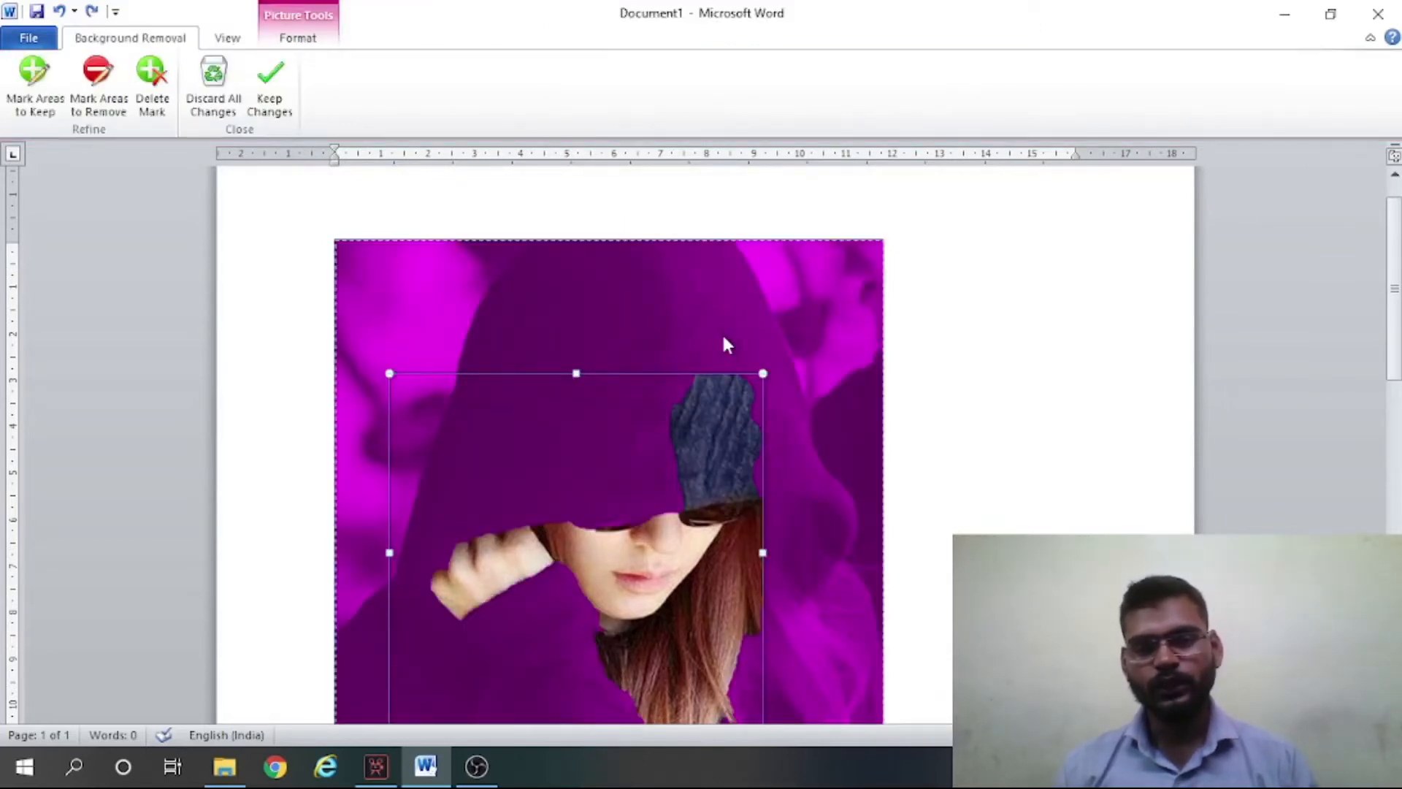
{"action": "key", "text": "ctrl+z"}
{"action": "key", "text": "ctrl+y"}
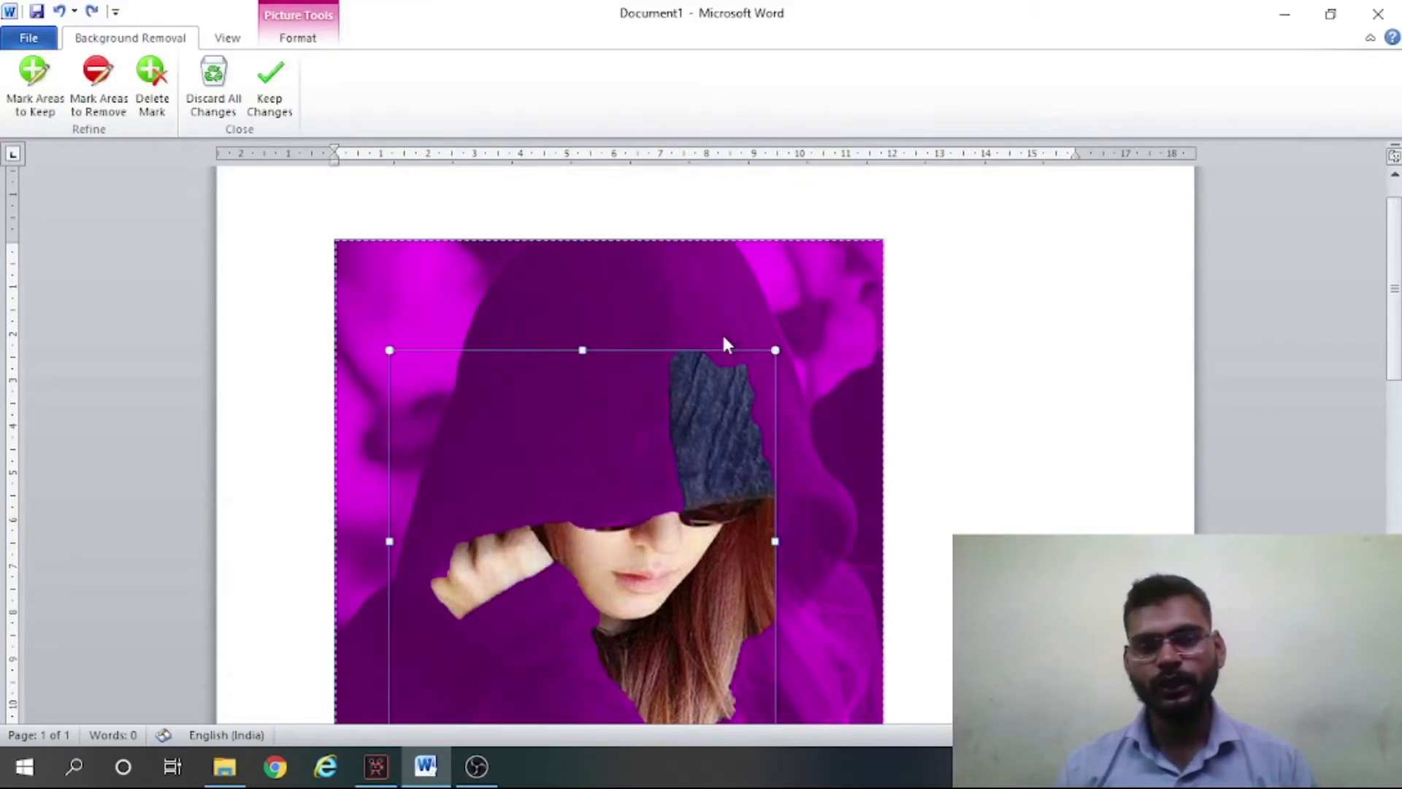
{"action": "key", "text": "ctrl+y"}
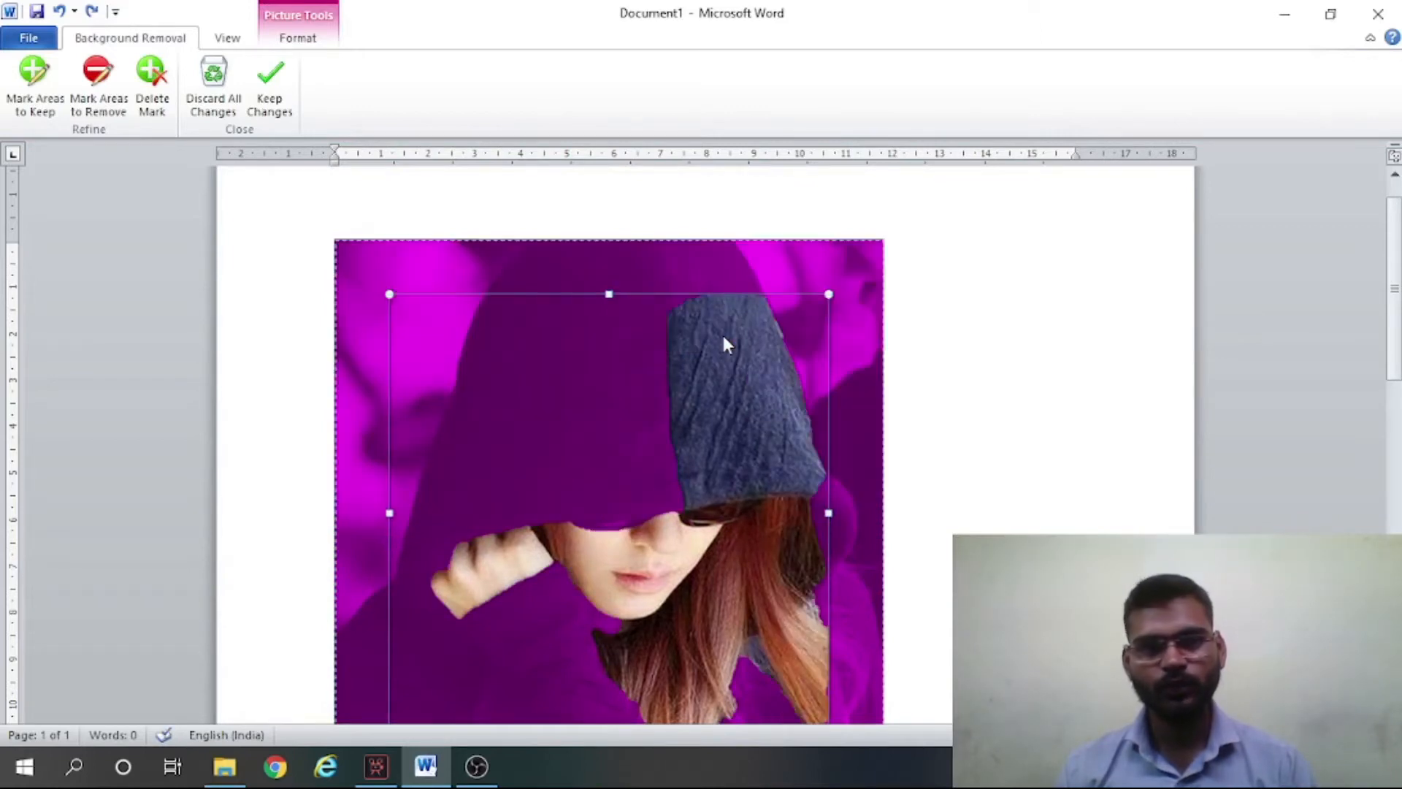
{"action": "left_click", "coordinate": [40, 45]}
{"action": "left_click", "coordinate": [304, 38]}
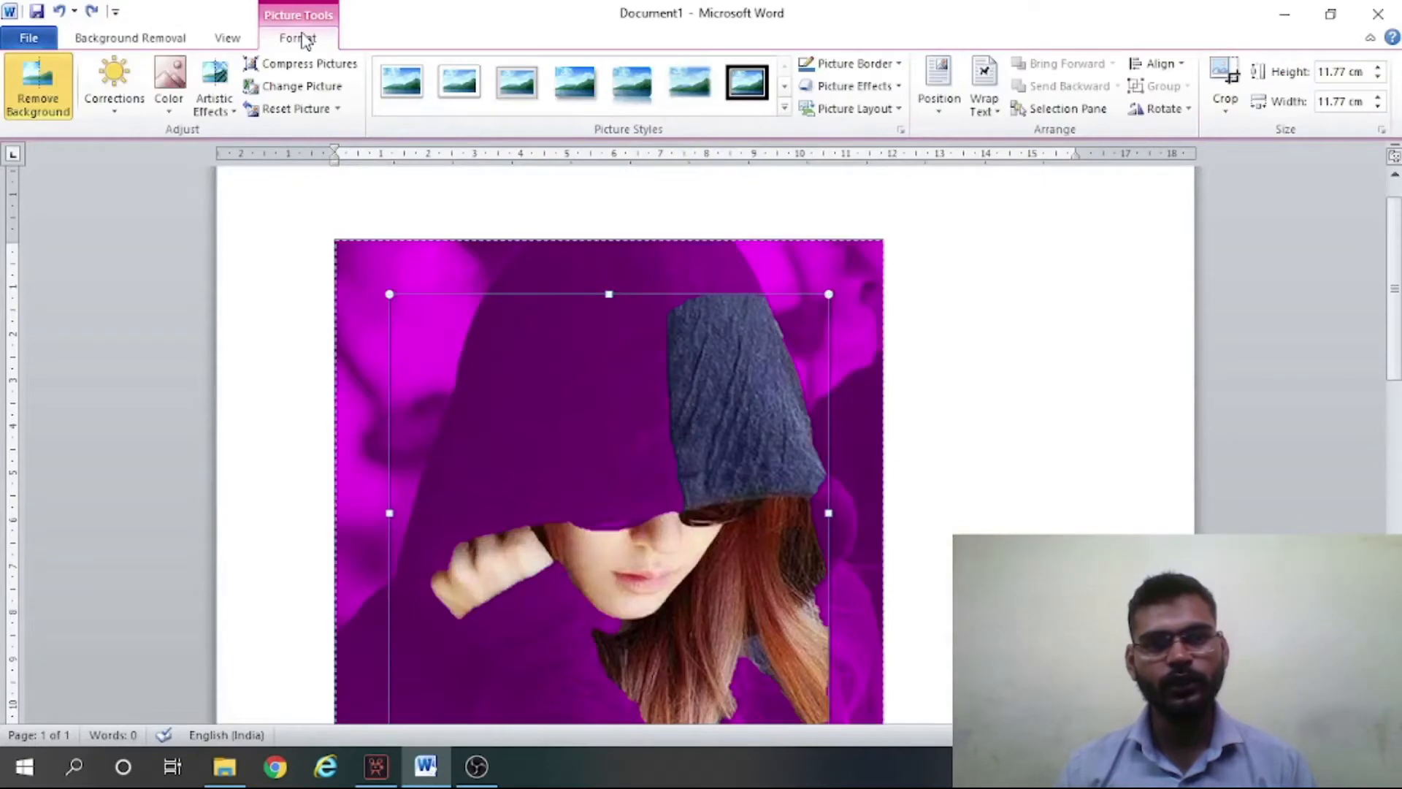
{"action": "left_click", "coordinate": [295, 110]}
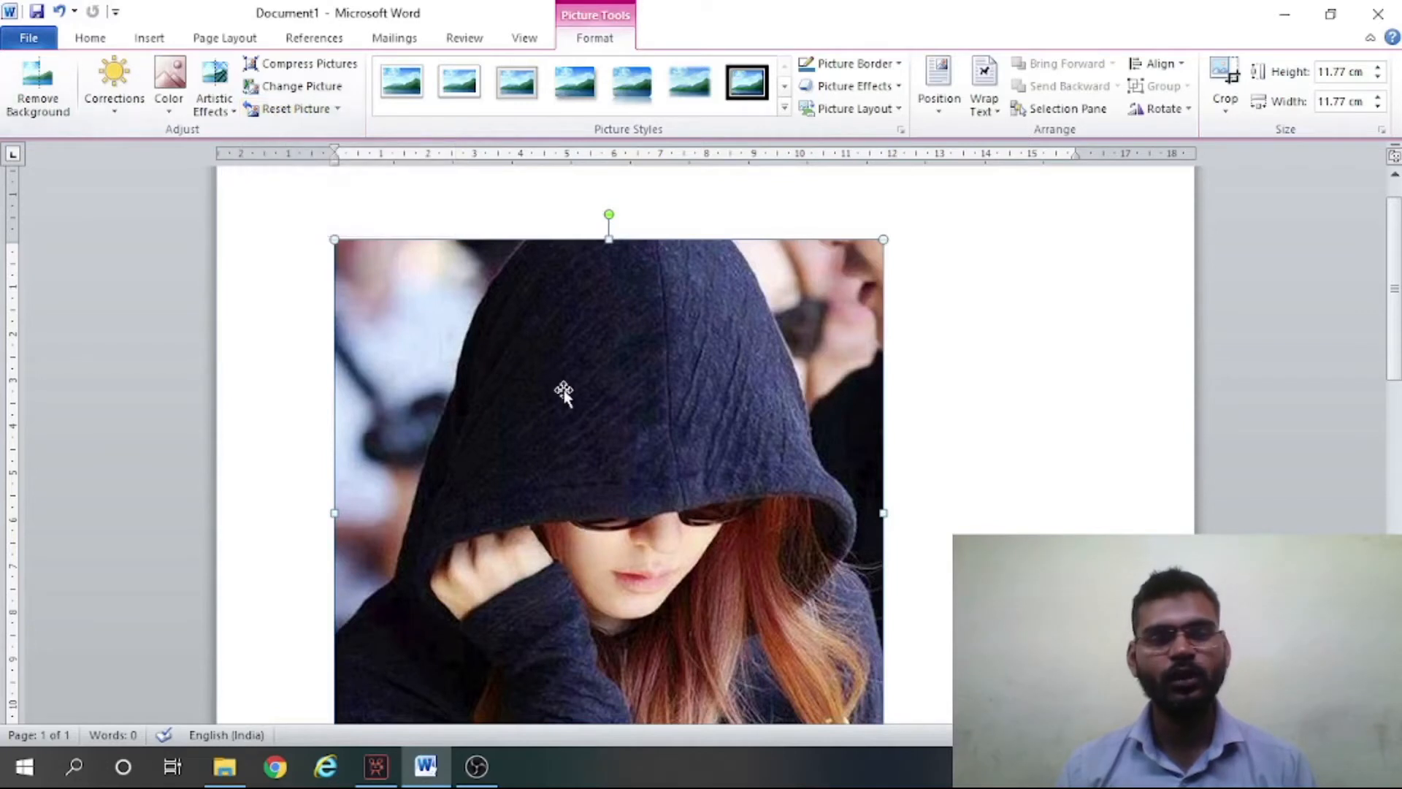
- Try the Brightness: 0% (Normal) Contrast: +40% correction with the Red, Accent color 2 Dark recolor, and reset the picture
{"action": "left_click", "coordinate": [115, 117]}
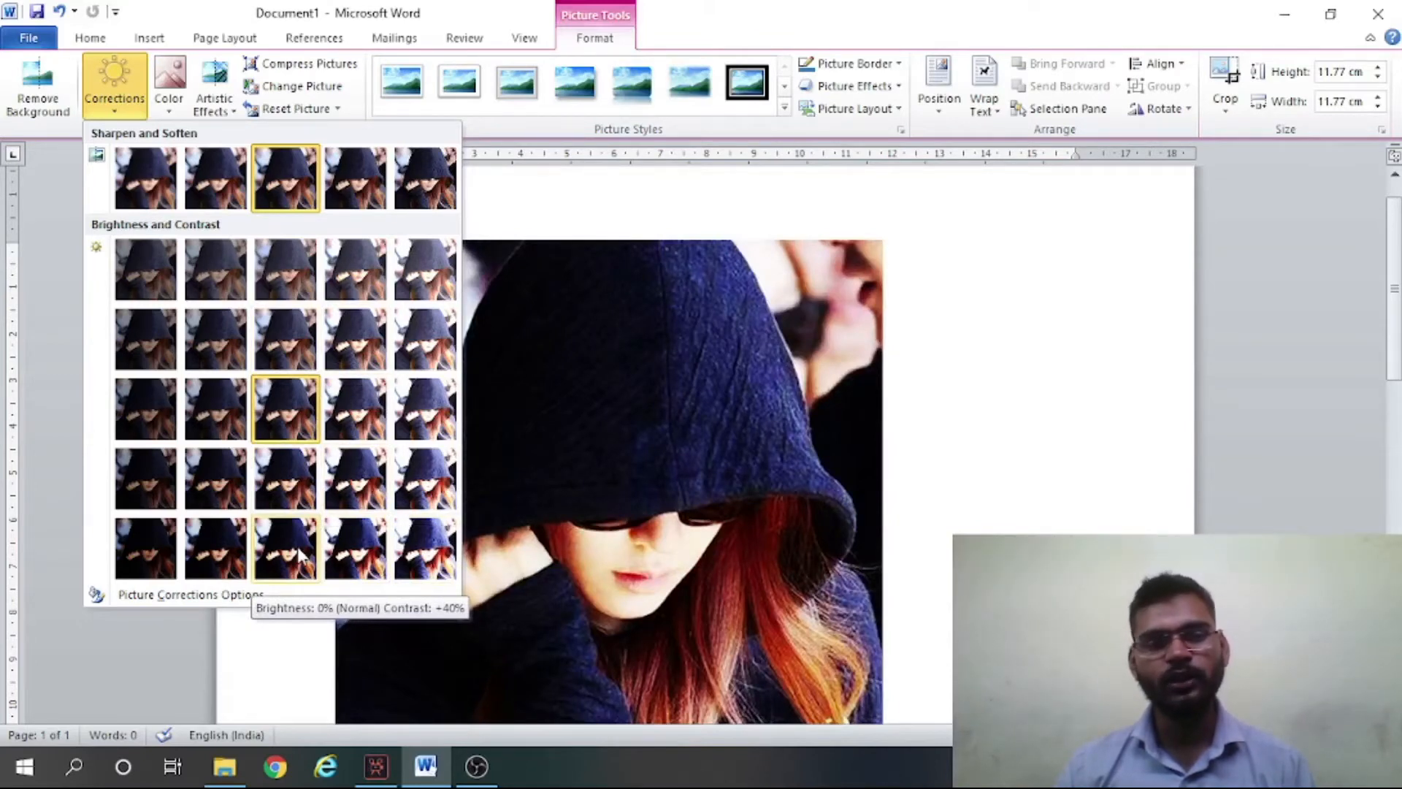
{"action": "left_click", "coordinate": [299, 555]}
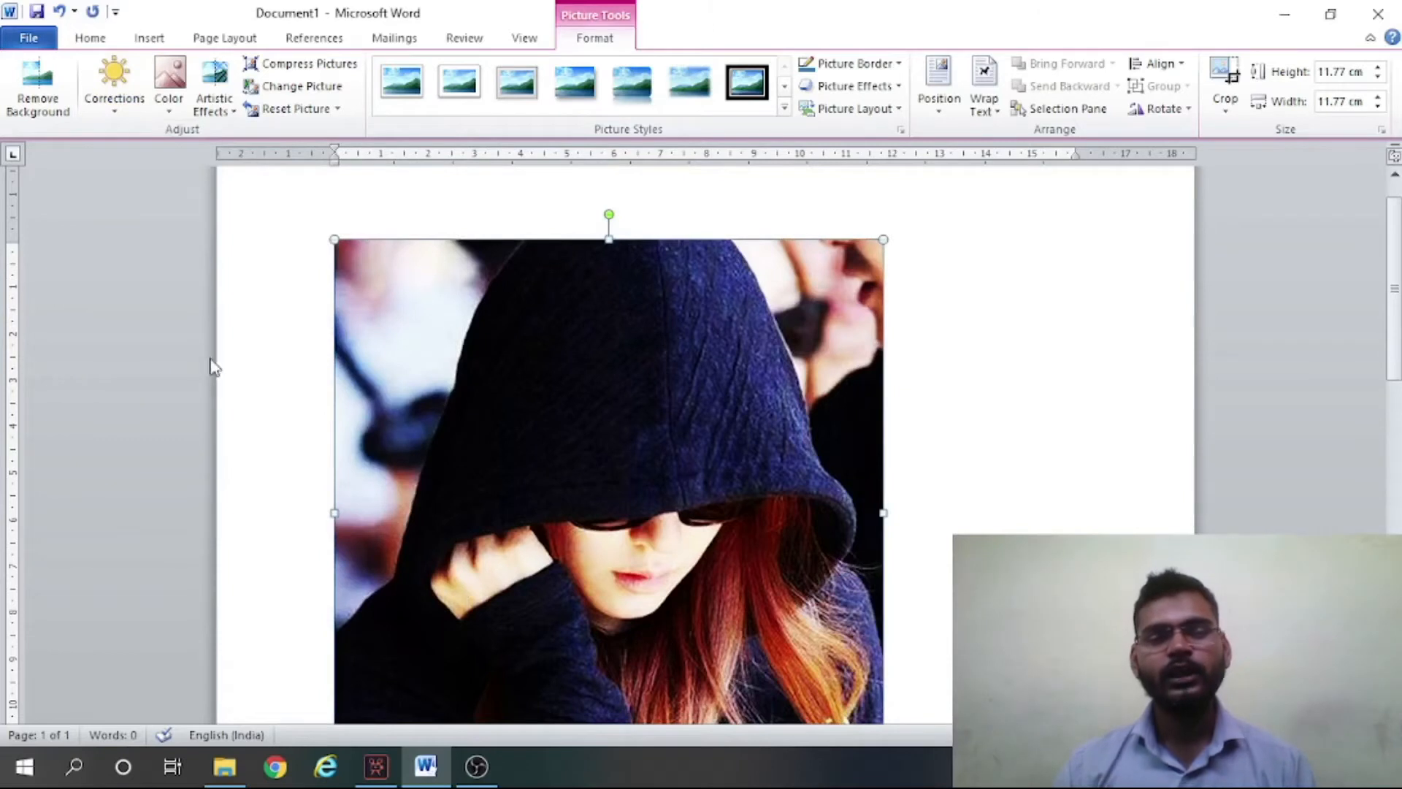
{"action": "left_click", "coordinate": [169, 111]}
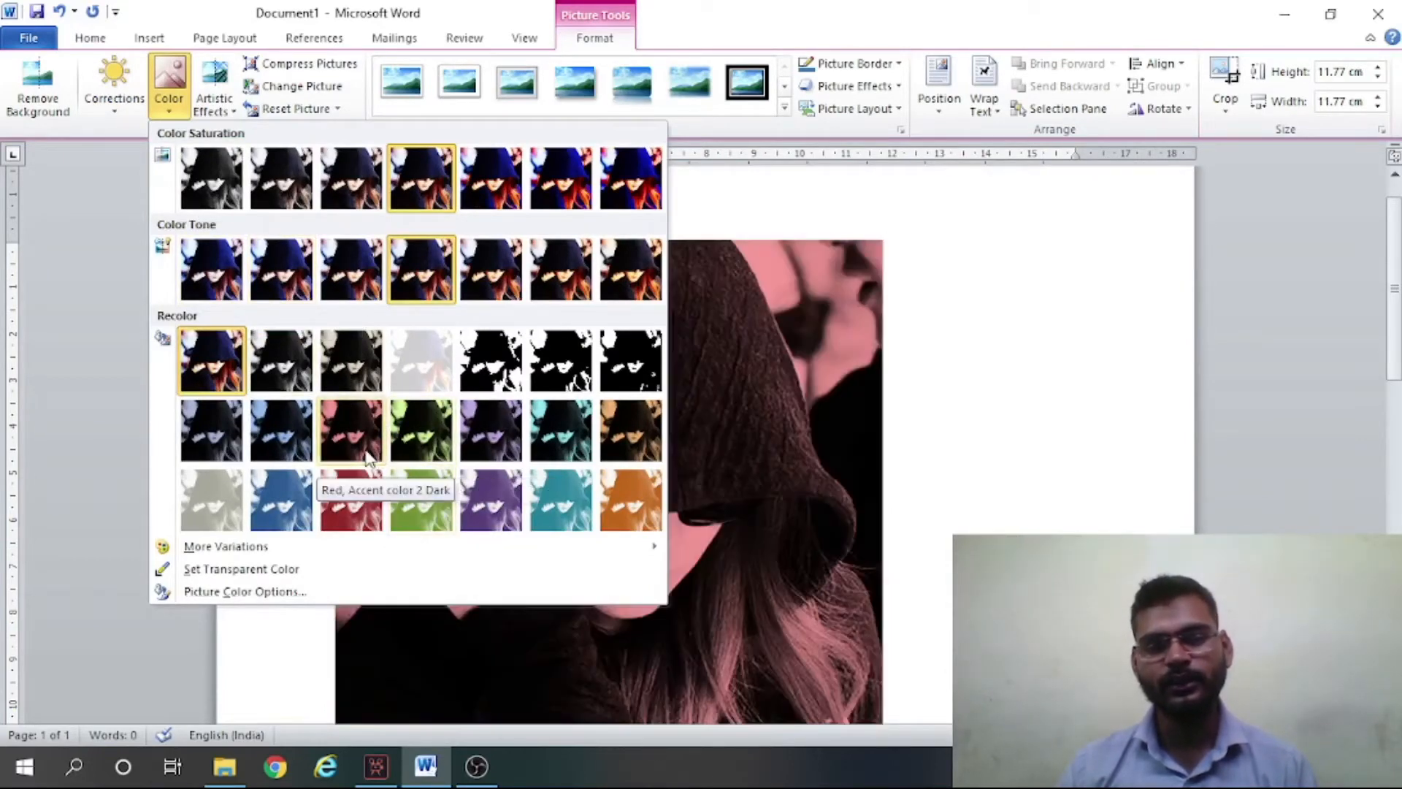
{"action": "left_click", "coordinate": [352, 432]}
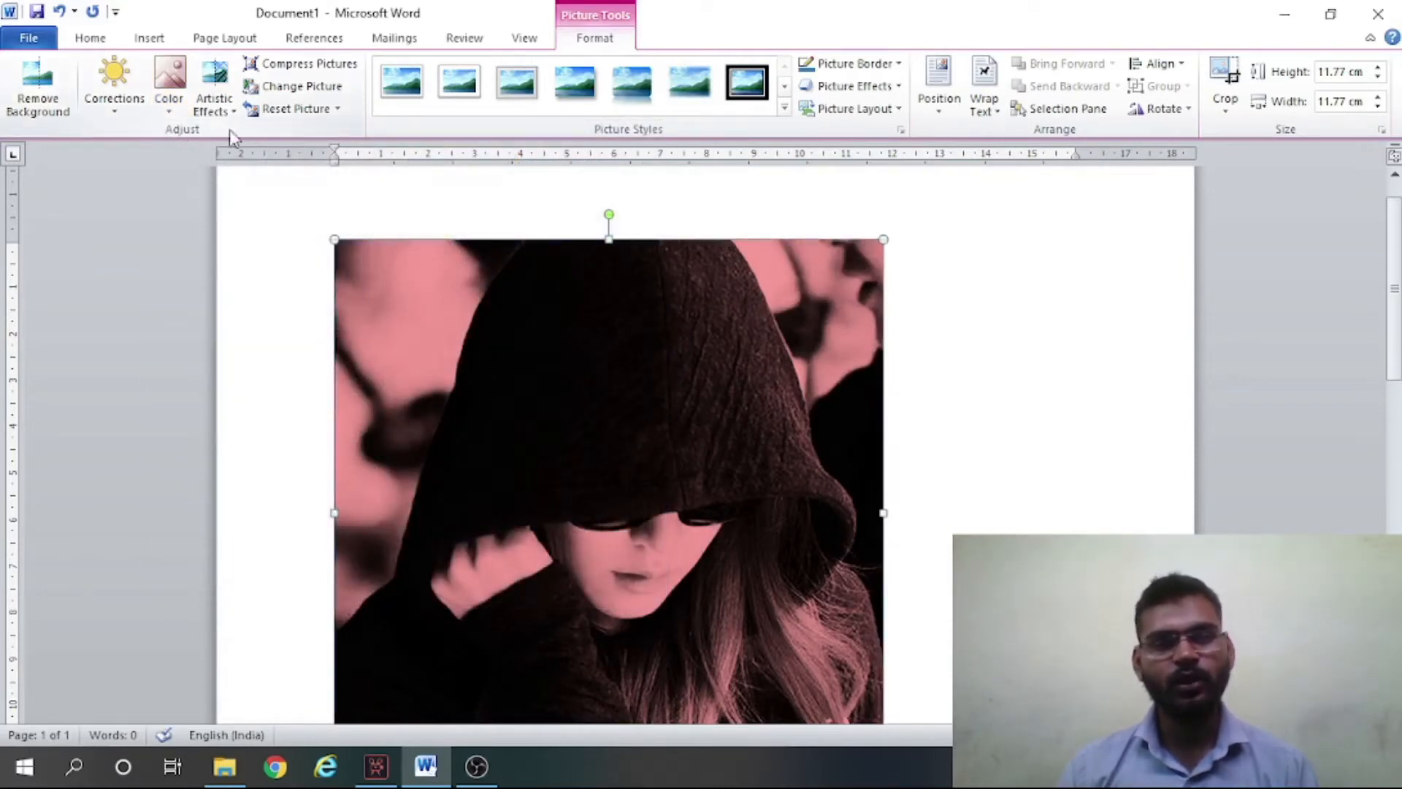
{"action": "left_click", "coordinate": [308, 114]}
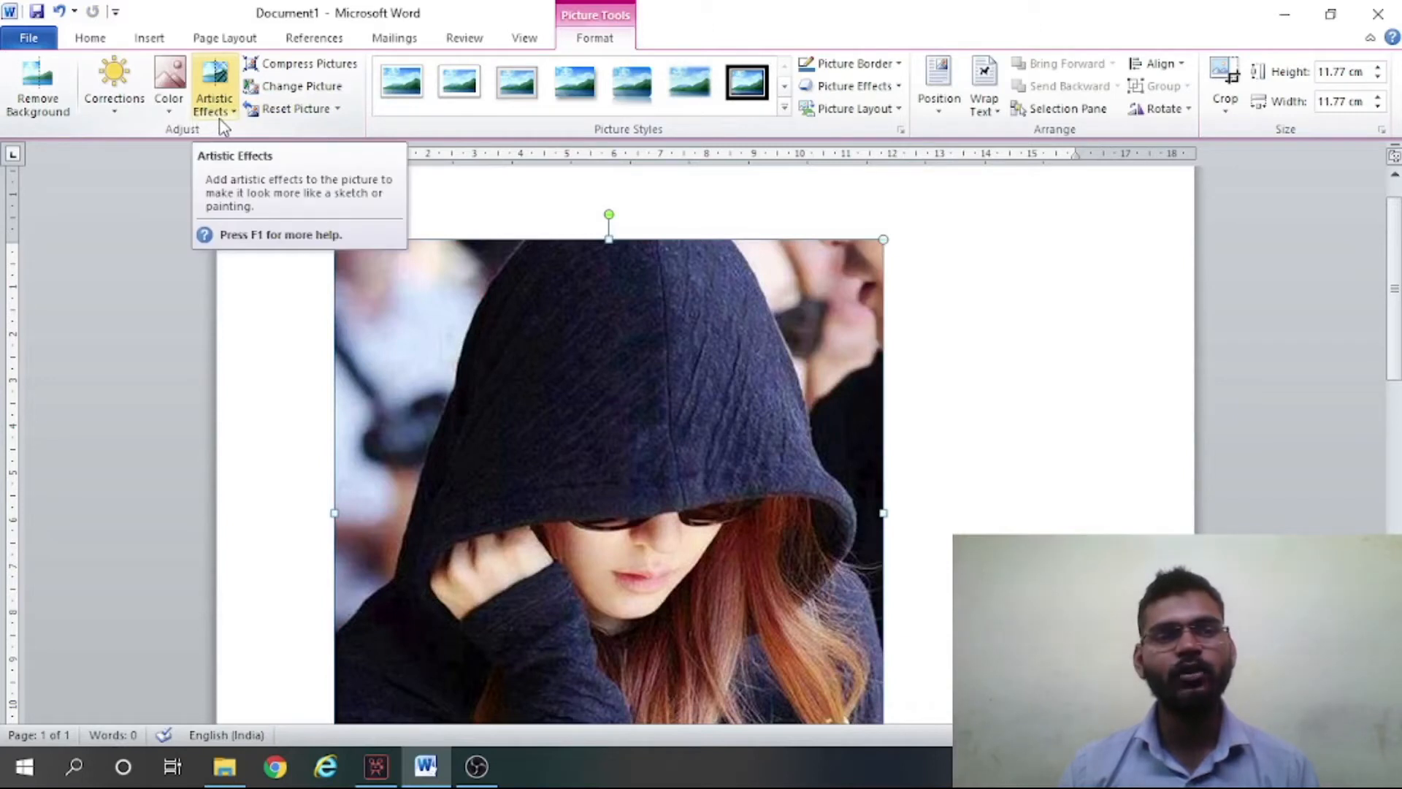
- Try a painterly artistic effect on the picture and reset its formatting
{"action": "left_click", "coordinate": [234, 114]}
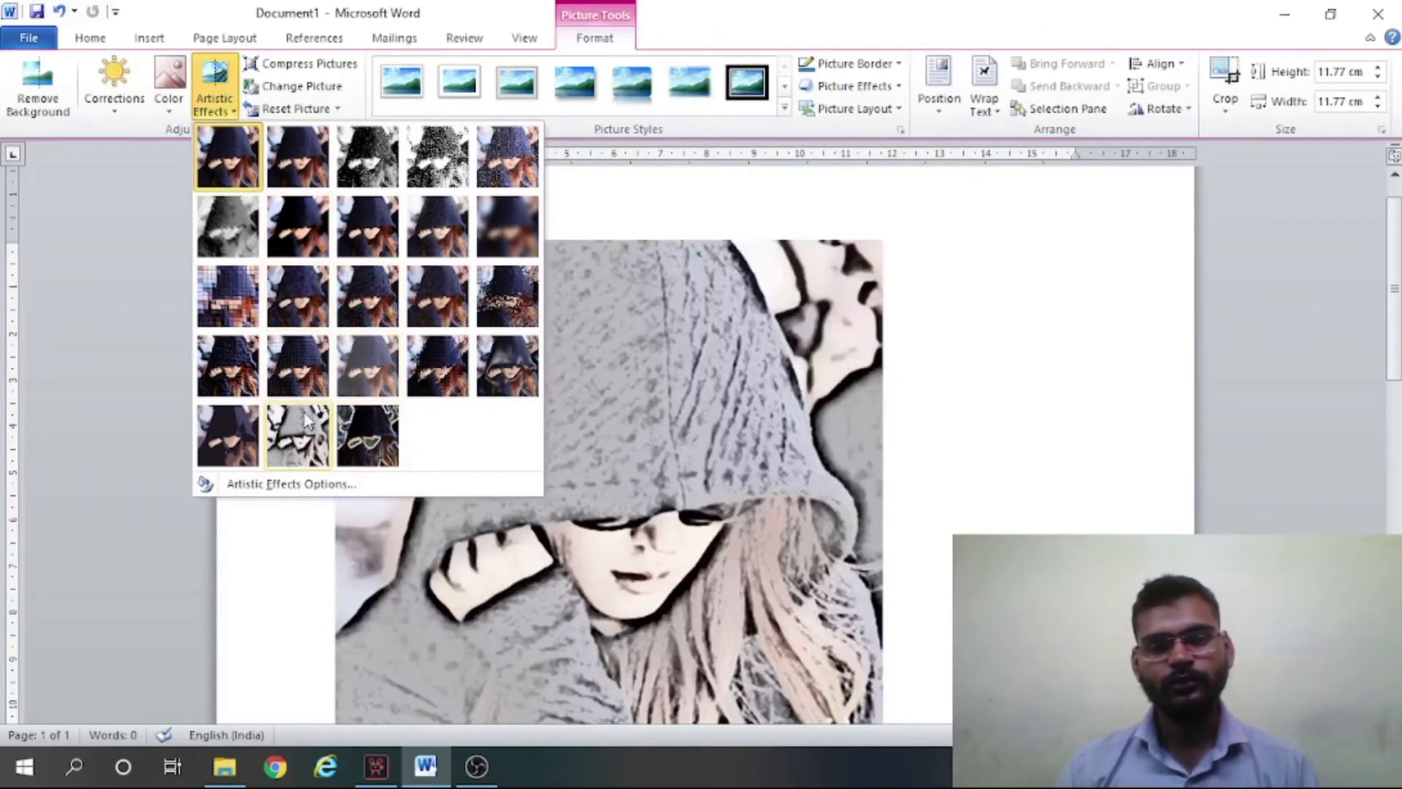
{"action": "left_click", "coordinate": [286, 179]}
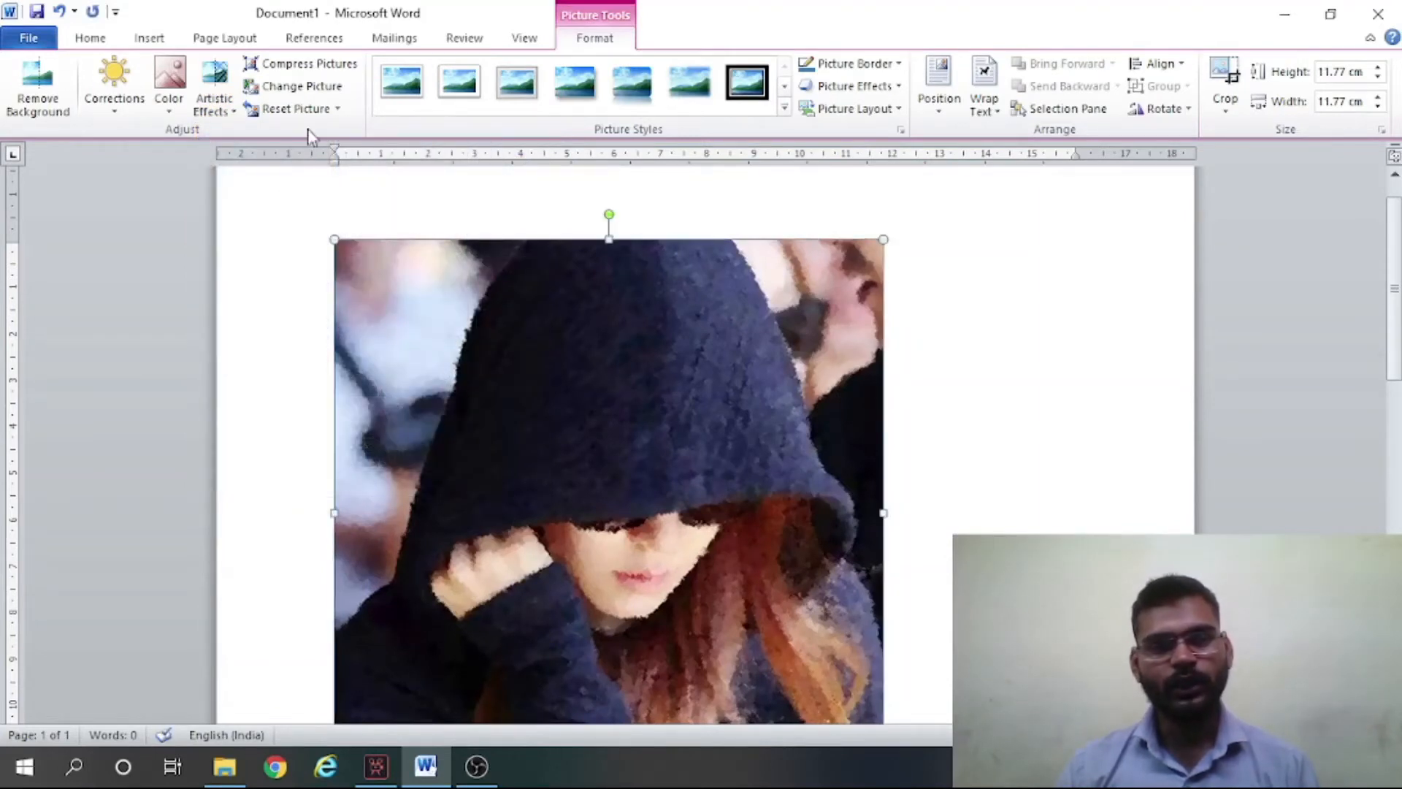
{"action": "left_click", "coordinate": [279, 115]}
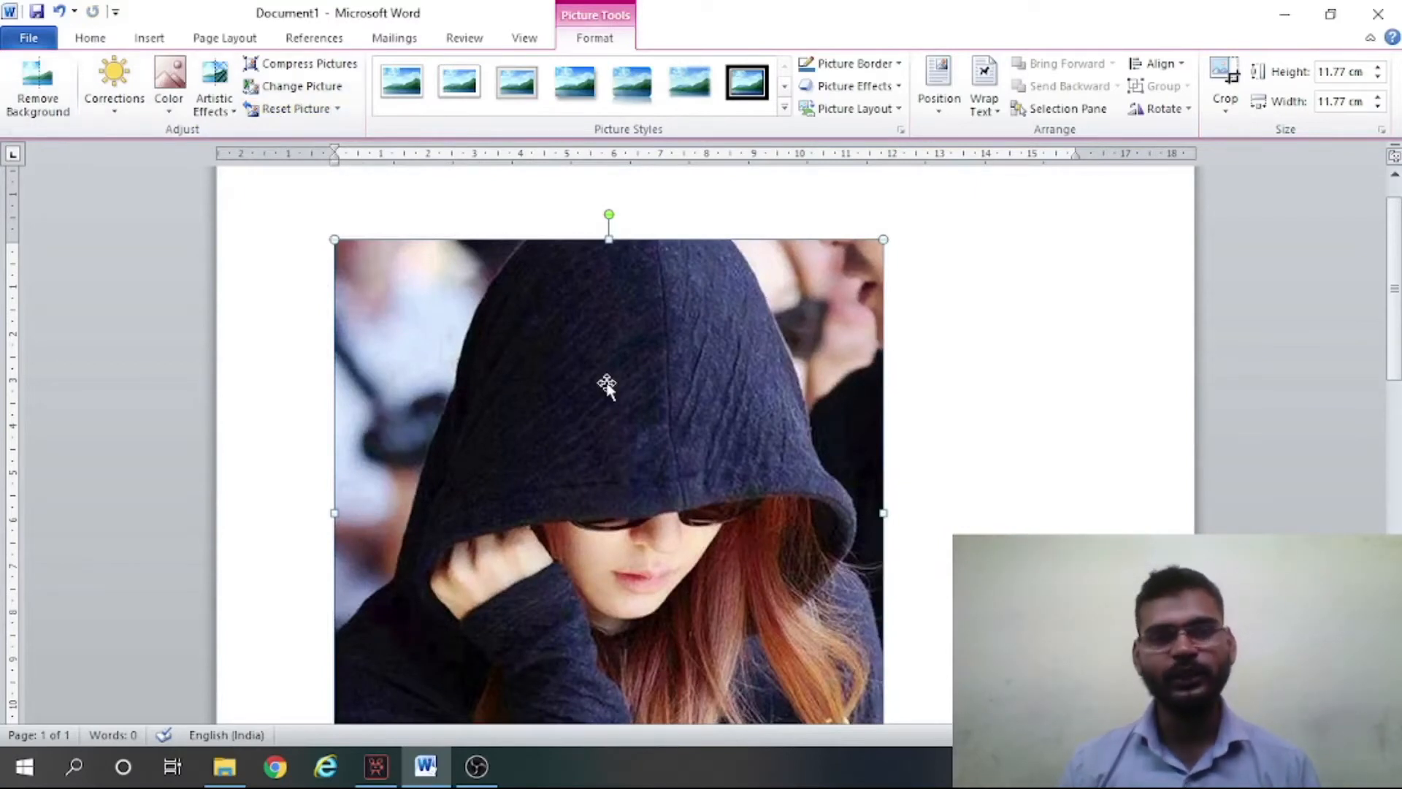
- Examine the compression options and target output resolutions for the picture without compressing it
{"action": "left_click", "coordinate": [330, 67]}
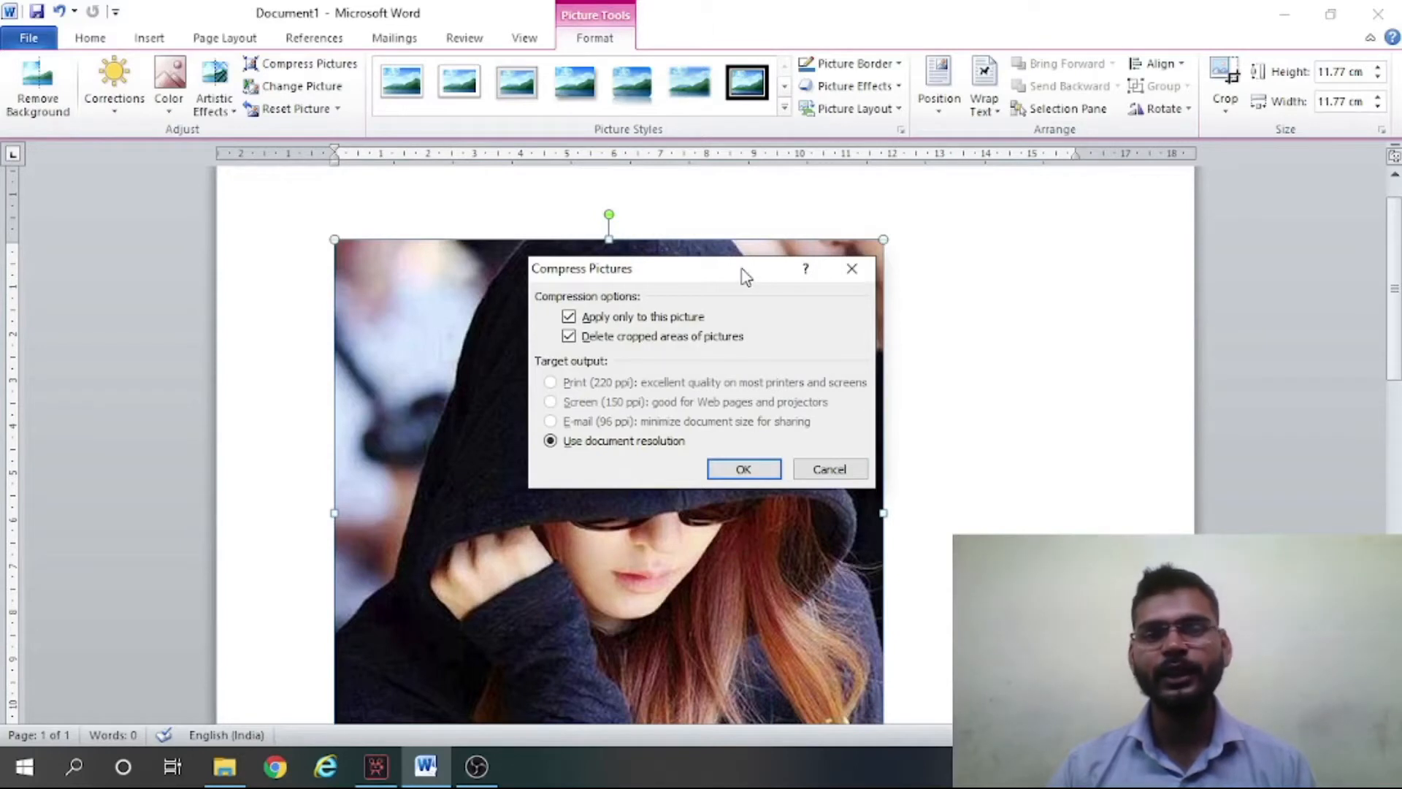
{"action": "left_click_drag", "start_coordinate": [734, 263], "coordinate": [917, 212]}
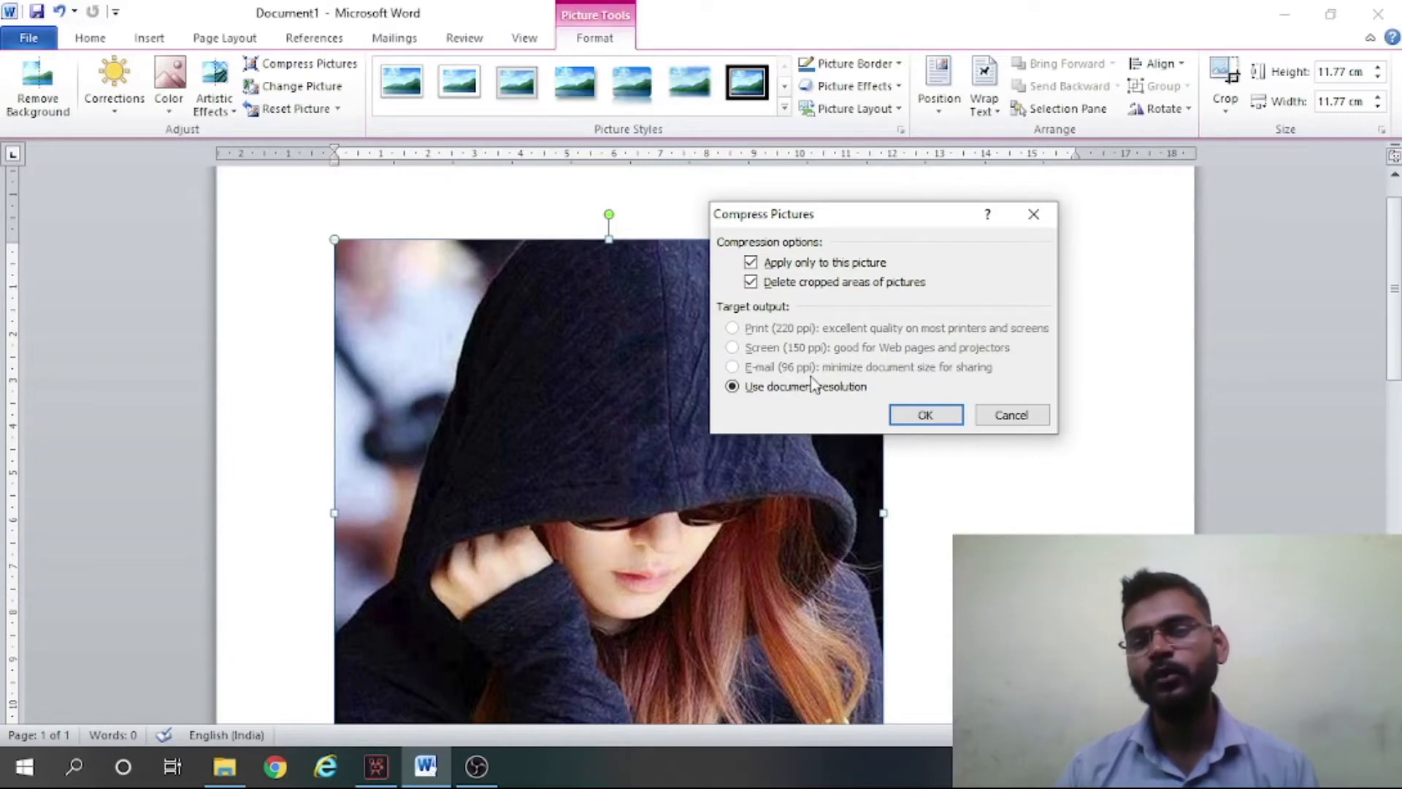
{"action": "left_click", "coordinate": [999, 417]}
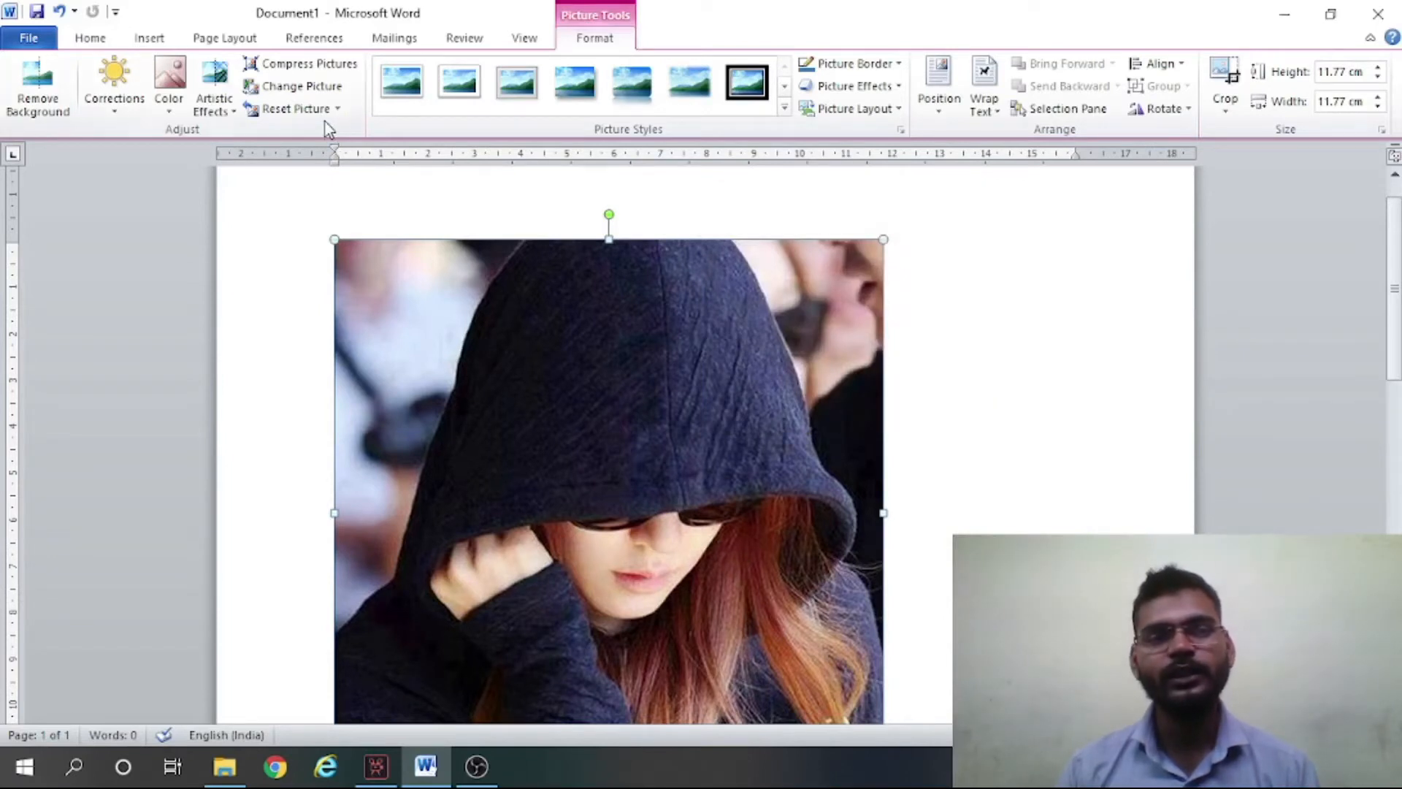
- Replace the current picture with download (1) from the Pictures folder
{"action": "left_click", "coordinate": [314, 91]}
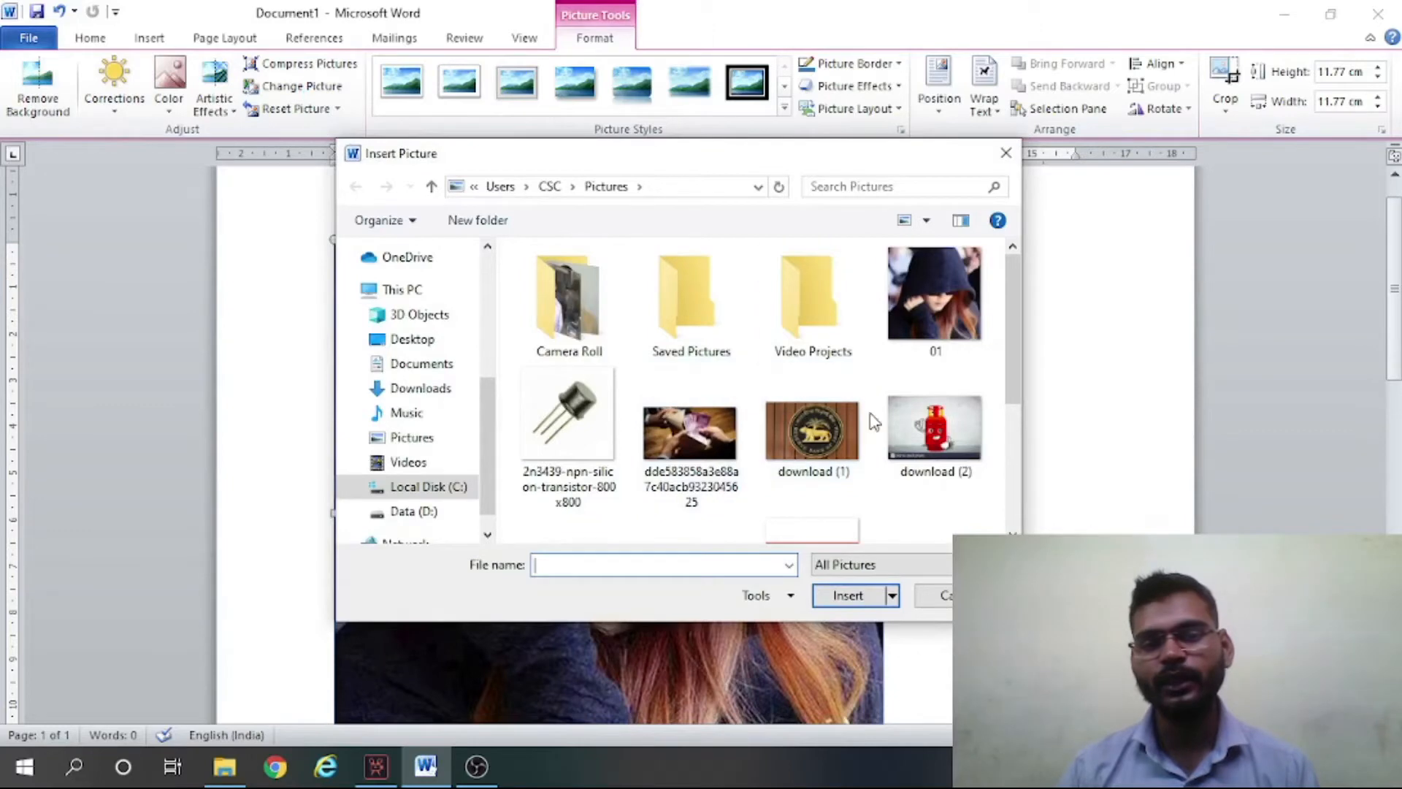
{"action": "left_click", "coordinate": [815, 459]}
{"action": "left_click", "coordinate": [847, 595]}
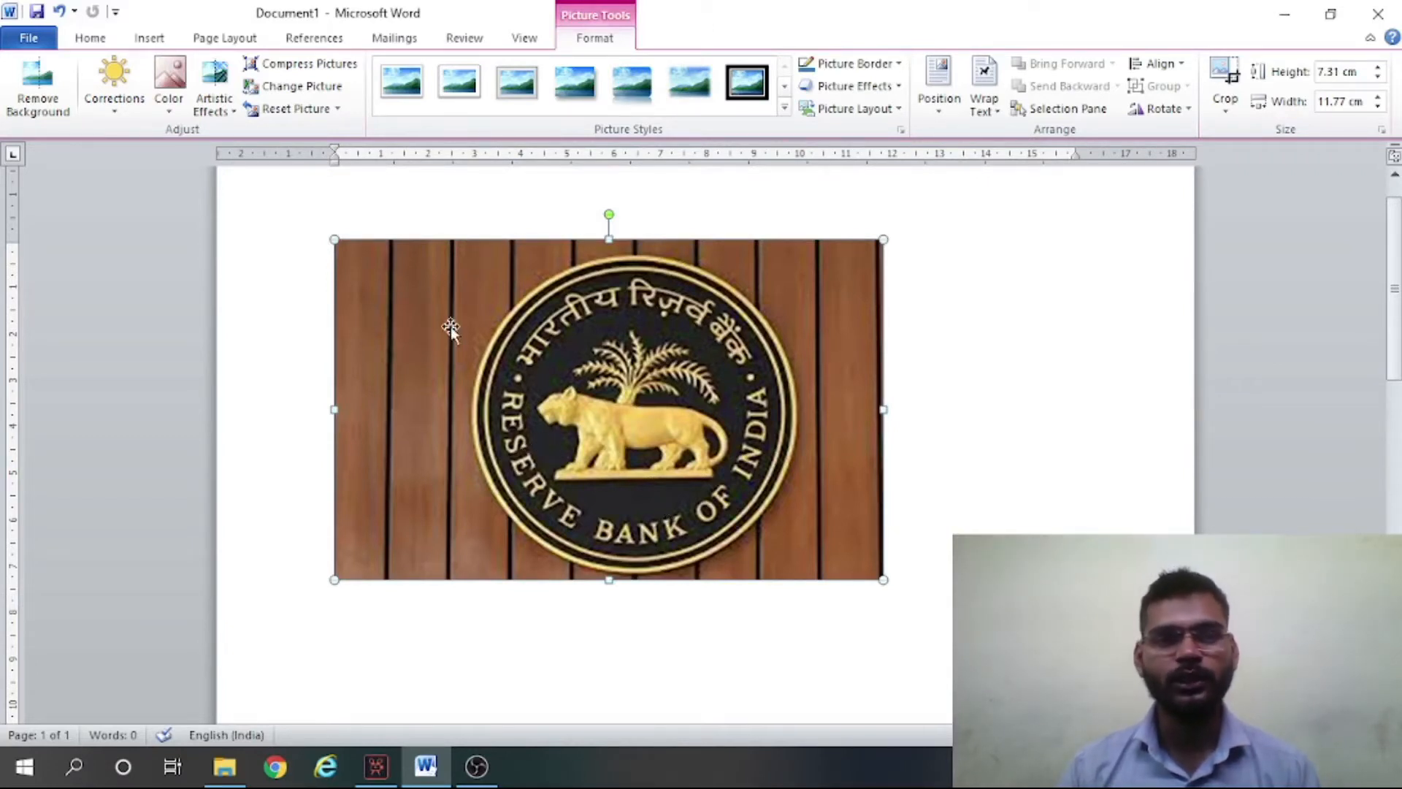
- Change the Reserve Bank of India picture back to the image 01
{"action": "left_click", "coordinate": [319, 89]}
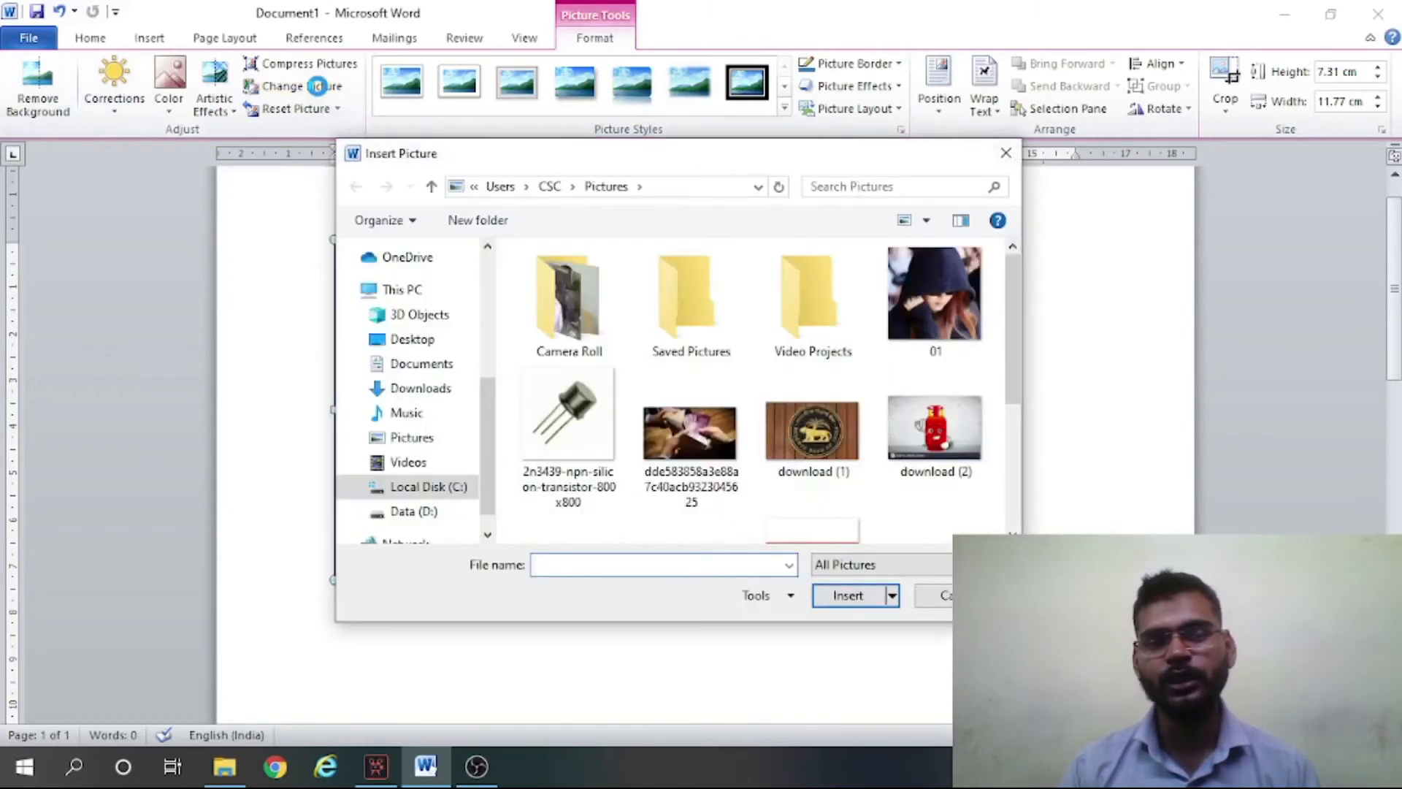
{"action": "left_click", "coordinate": [952, 317]}
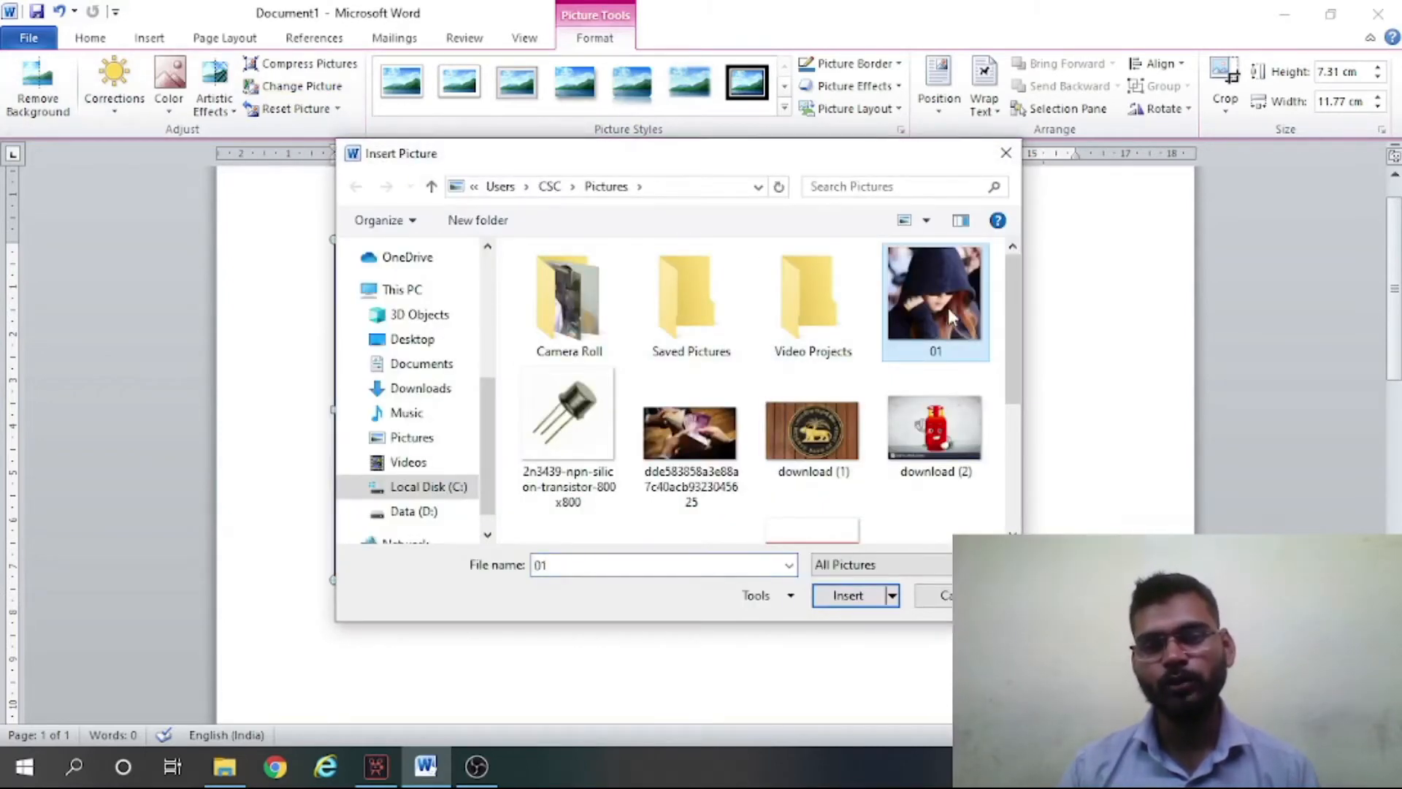
{"action": "left_click", "coordinate": [847, 595]}
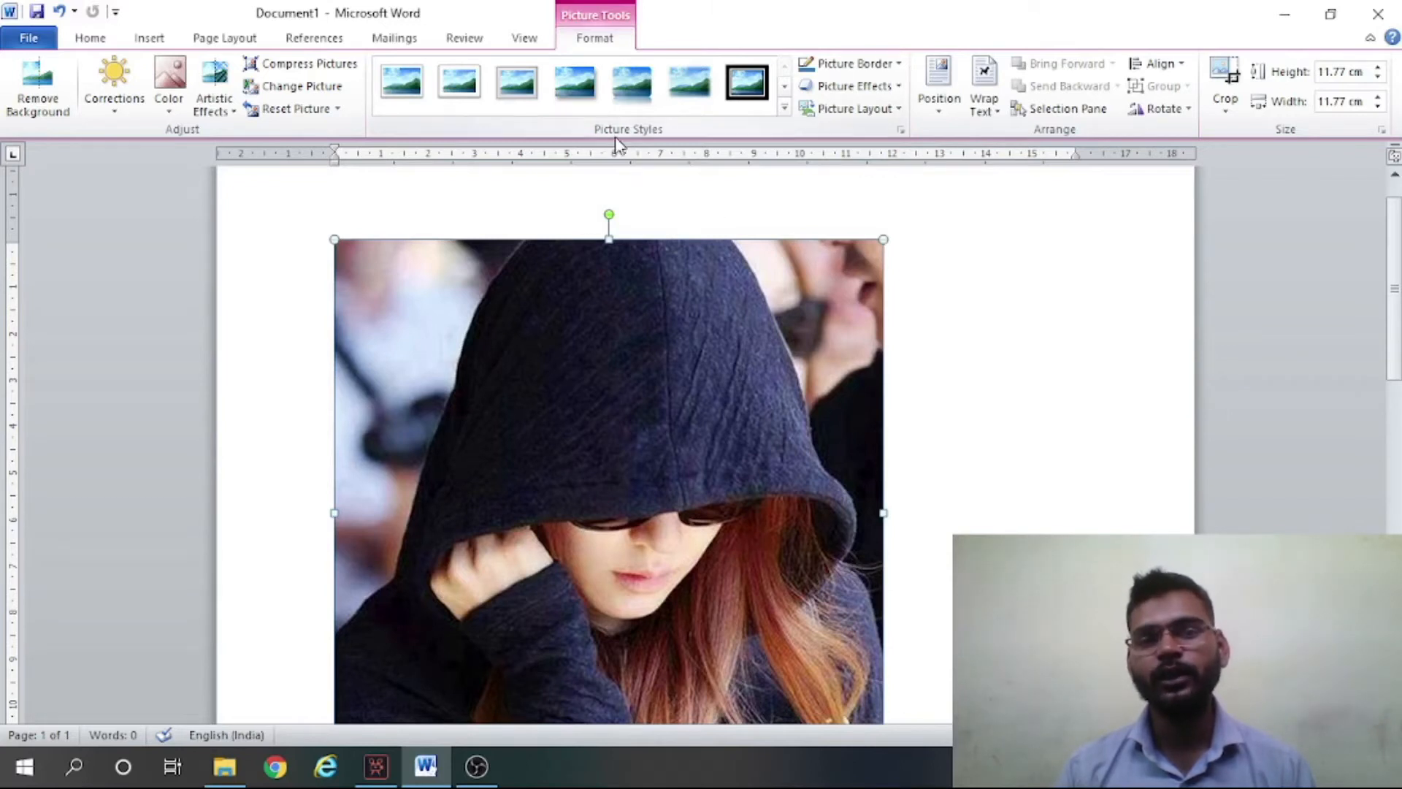
- Apply the rotated white-framed style to the picture and shrink it to about 8.92 cm square
{"action": "left_click", "coordinate": [783, 109]}
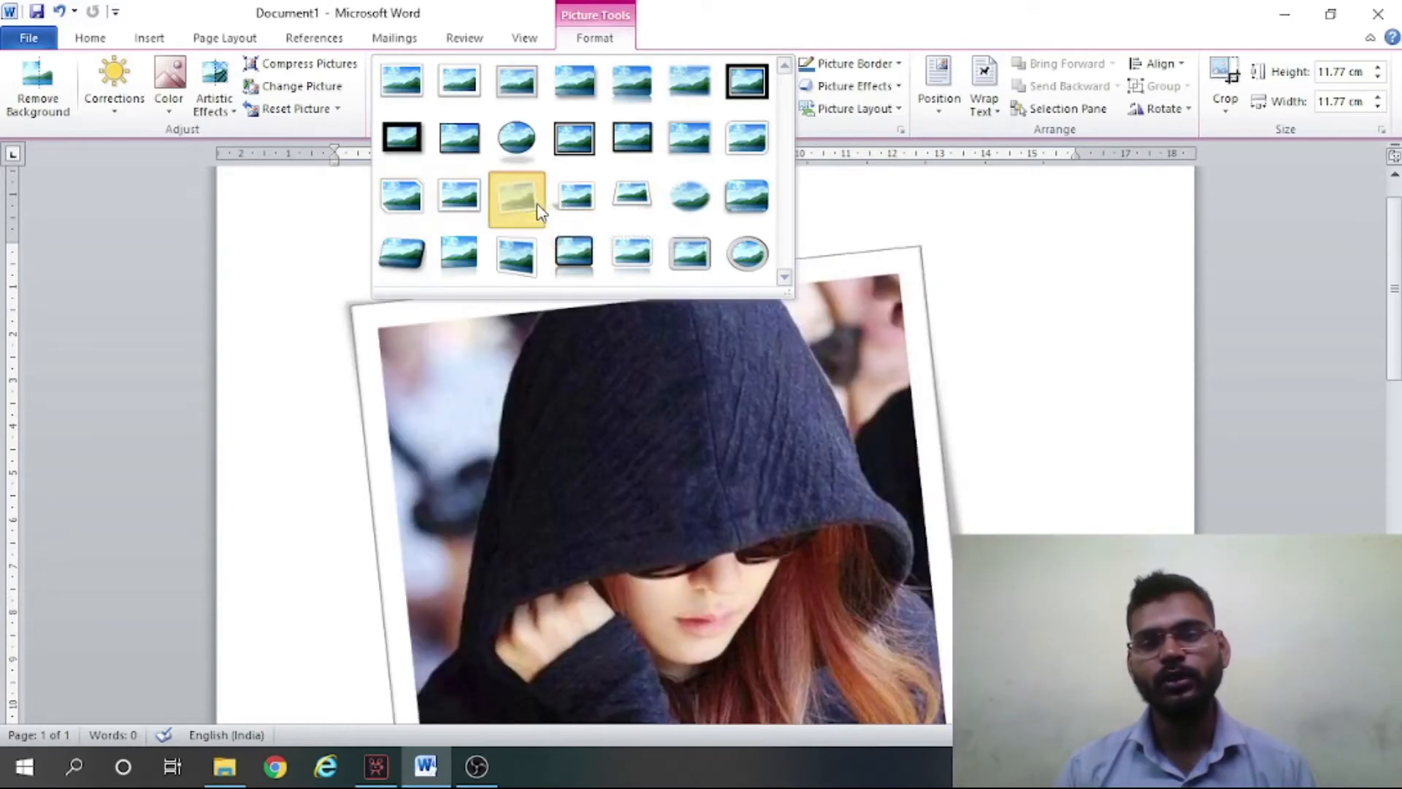
{"action": "left_click", "coordinate": [540, 212]}
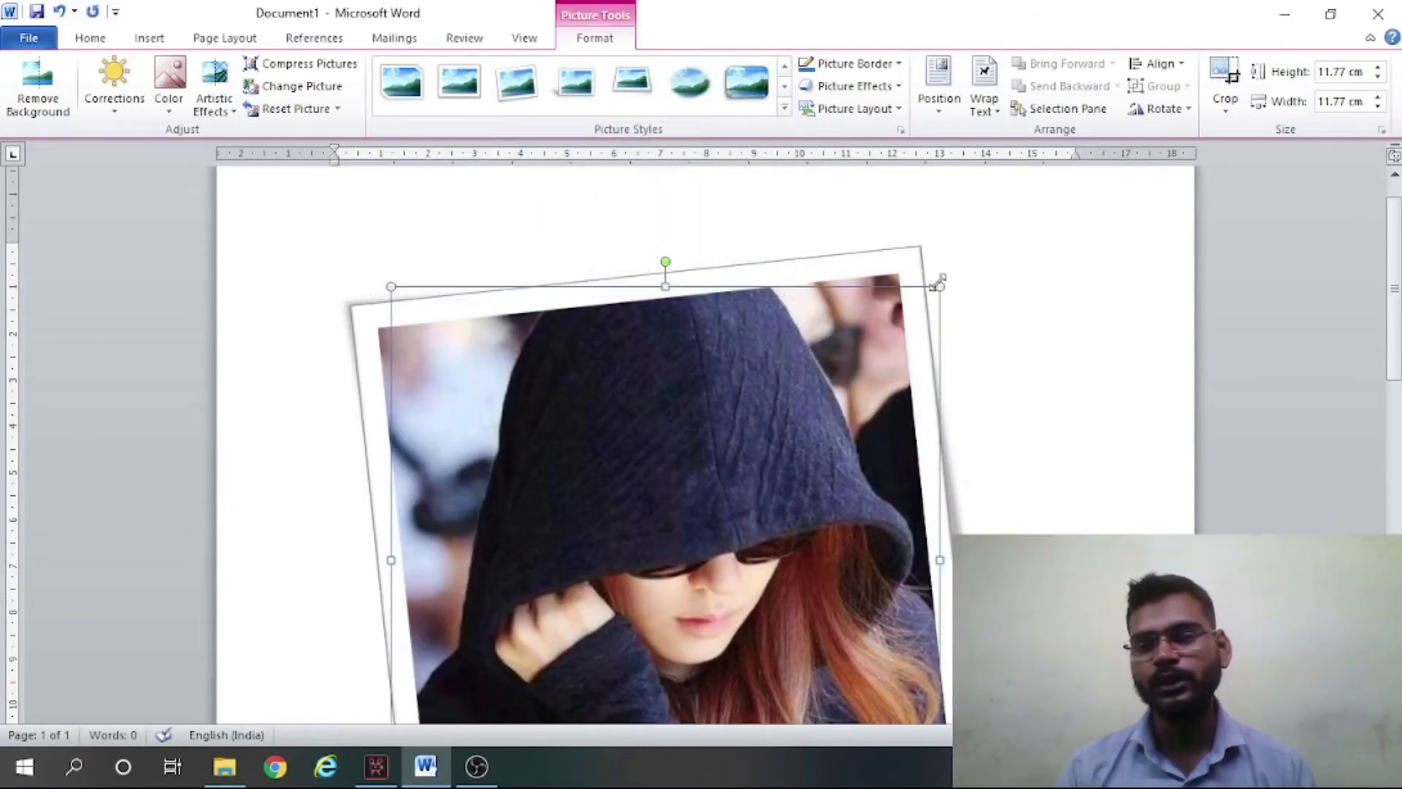
{"action": "left_click_drag", "start_coordinate": [939, 286], "coordinate": [811, 460]}
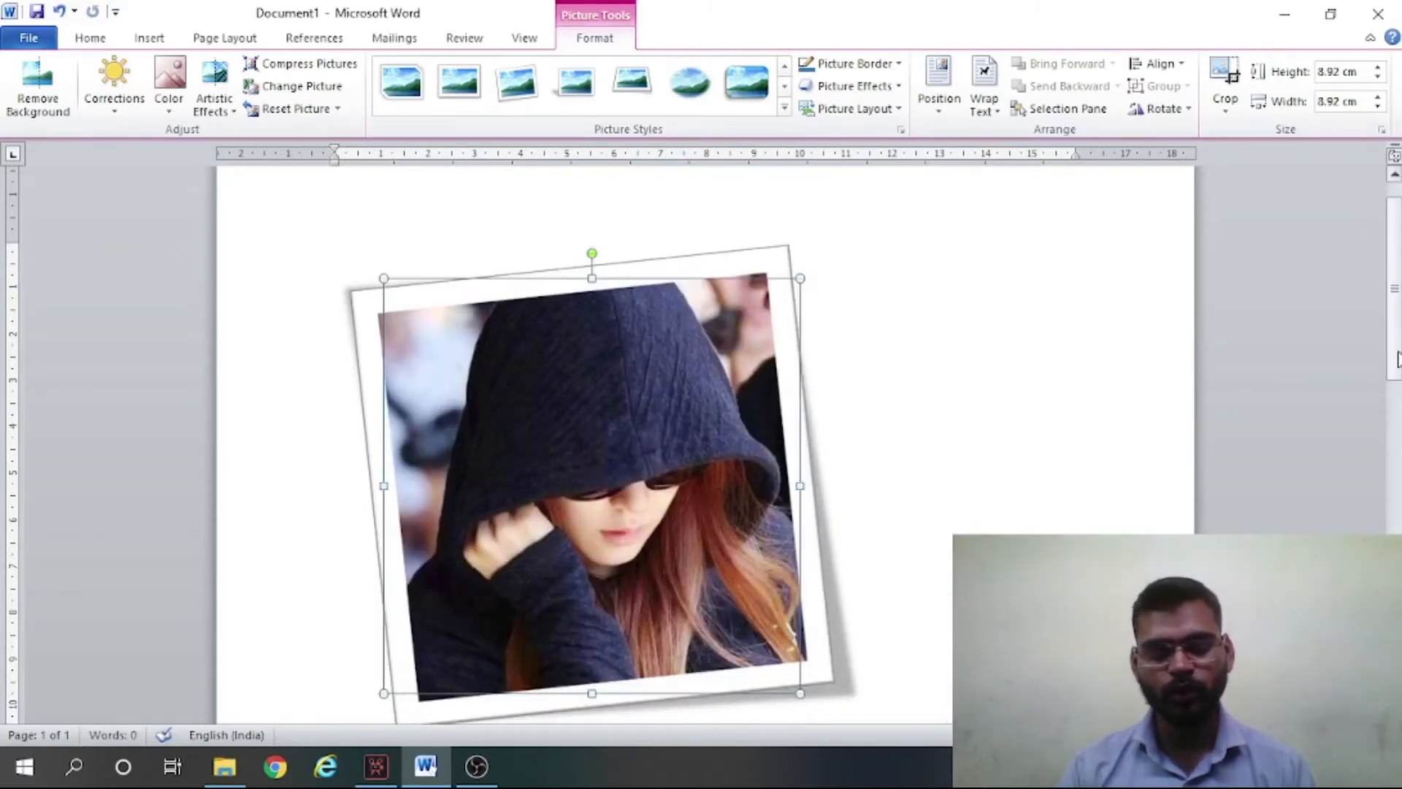
{"action": "scroll", "coordinate": [1397, 358], "scroll_direction": "down", "scroll_amount": 2}
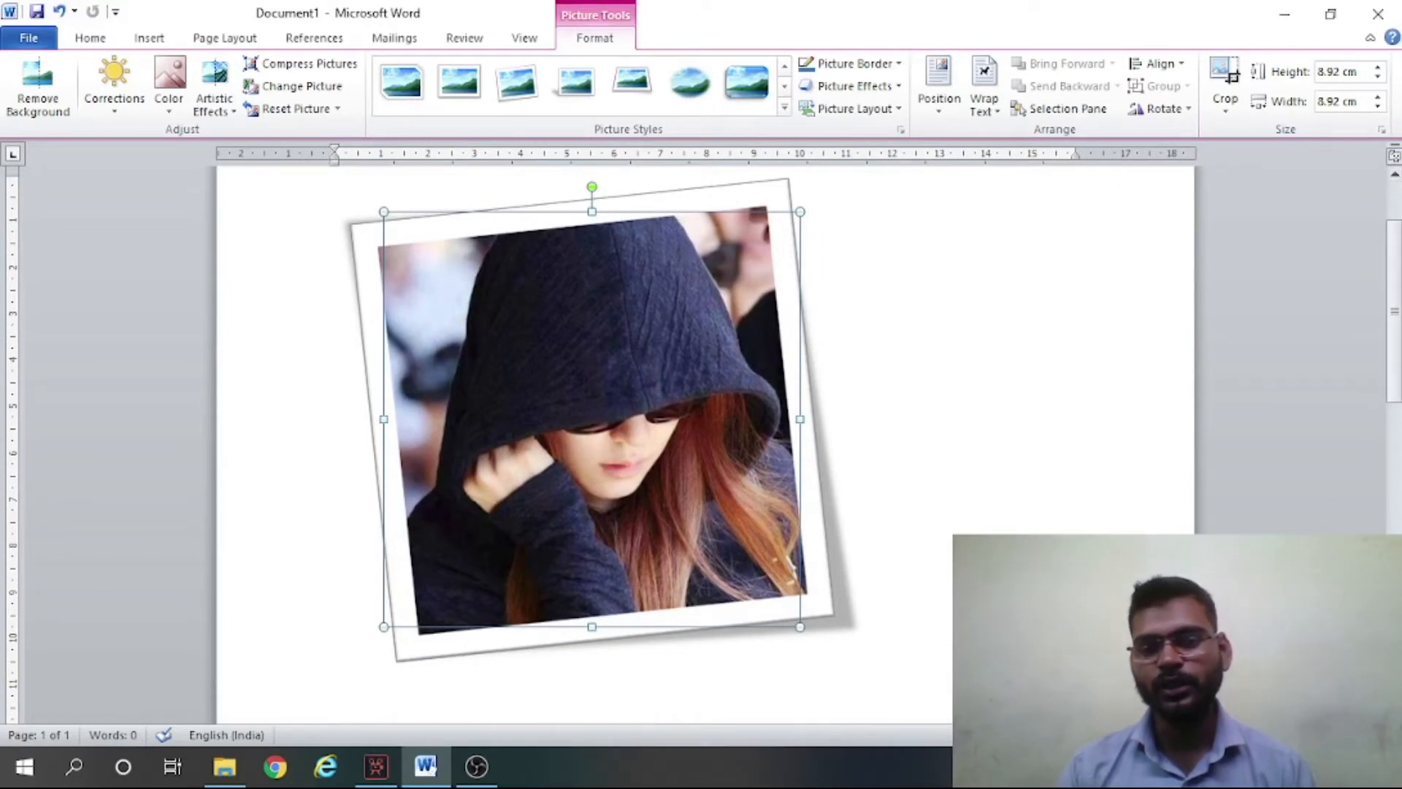
{"action": "left_click", "coordinate": [888, 561]}
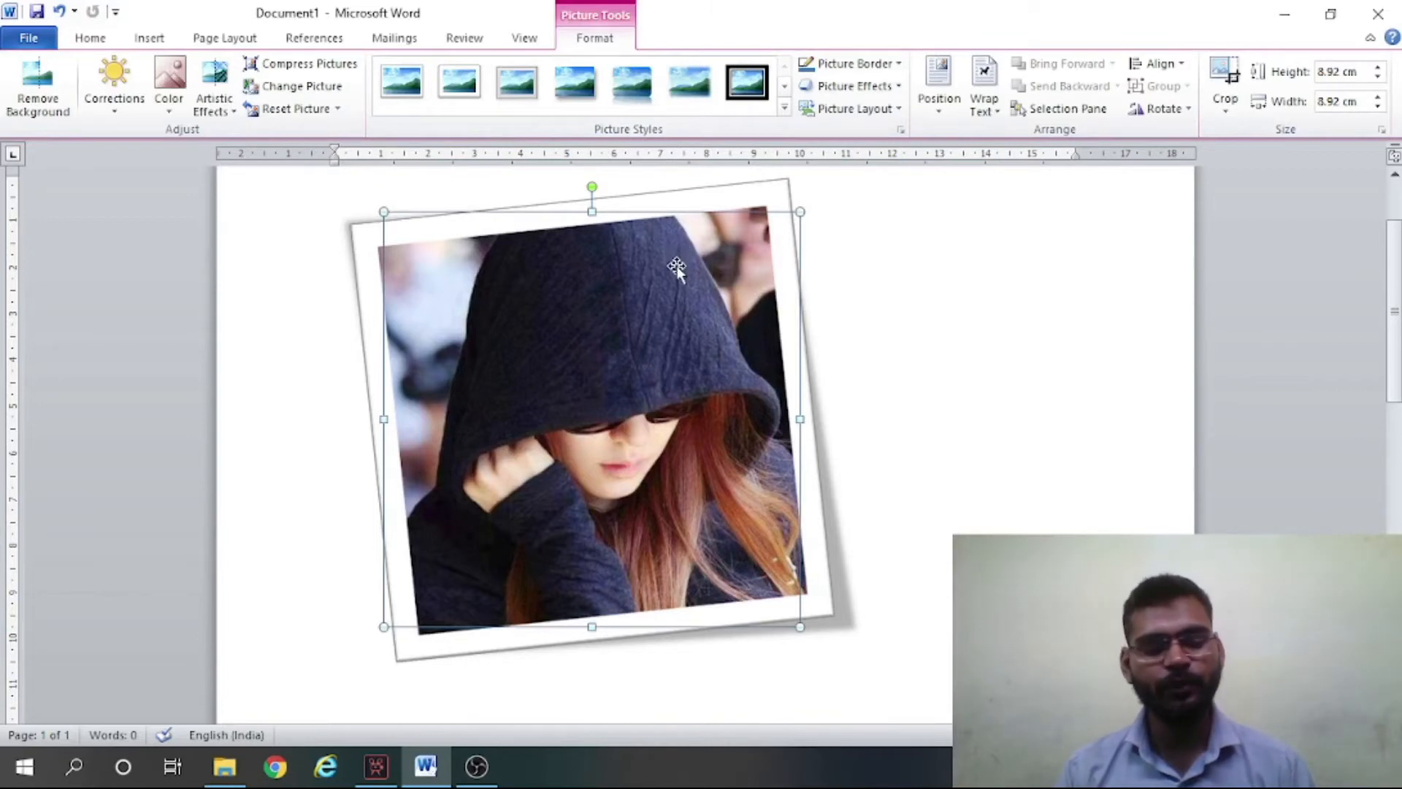
- Undo the last resize and reset the picture to remove the rotated white frame
{"action": "key", "text": "ctrl+z"}
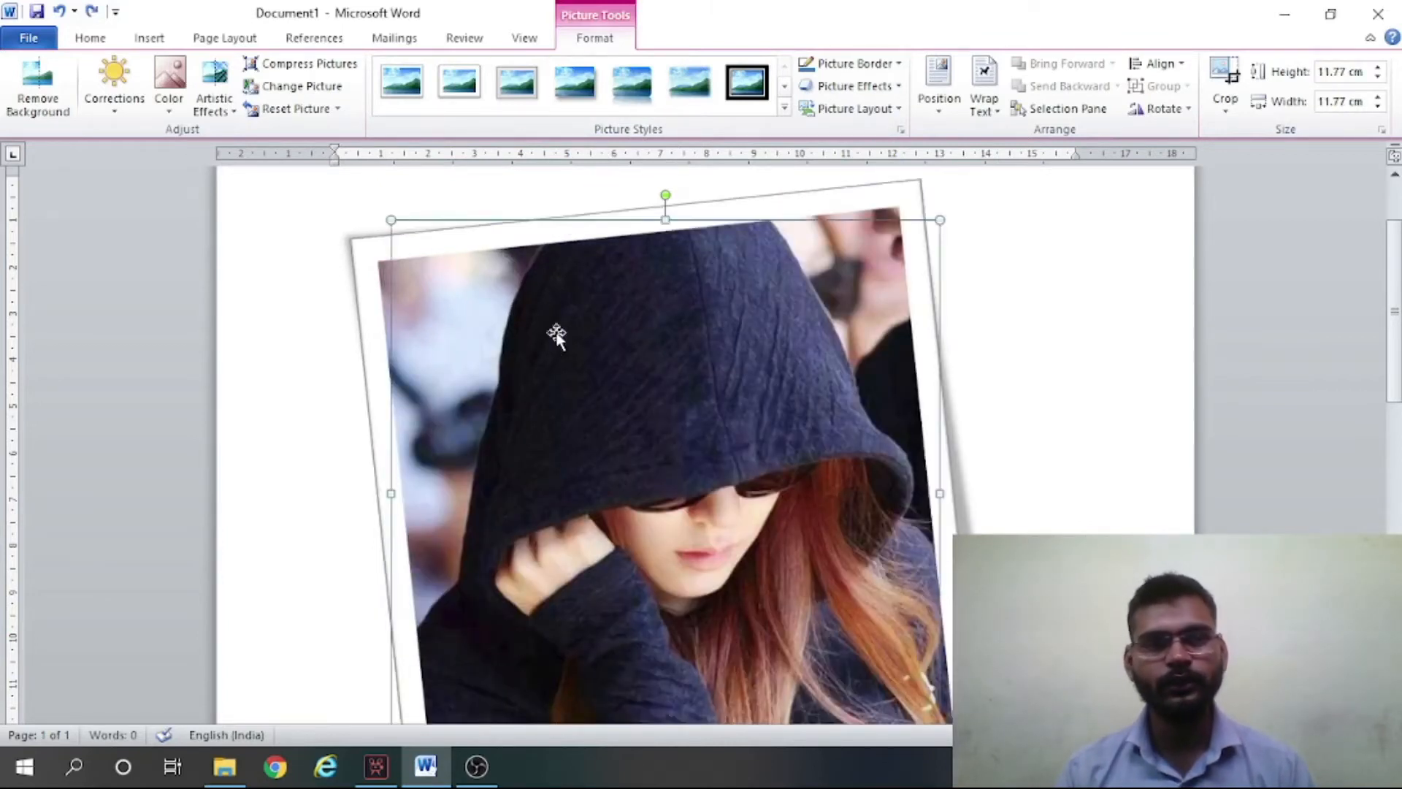
{"action": "left_click", "coordinate": [299, 110]}
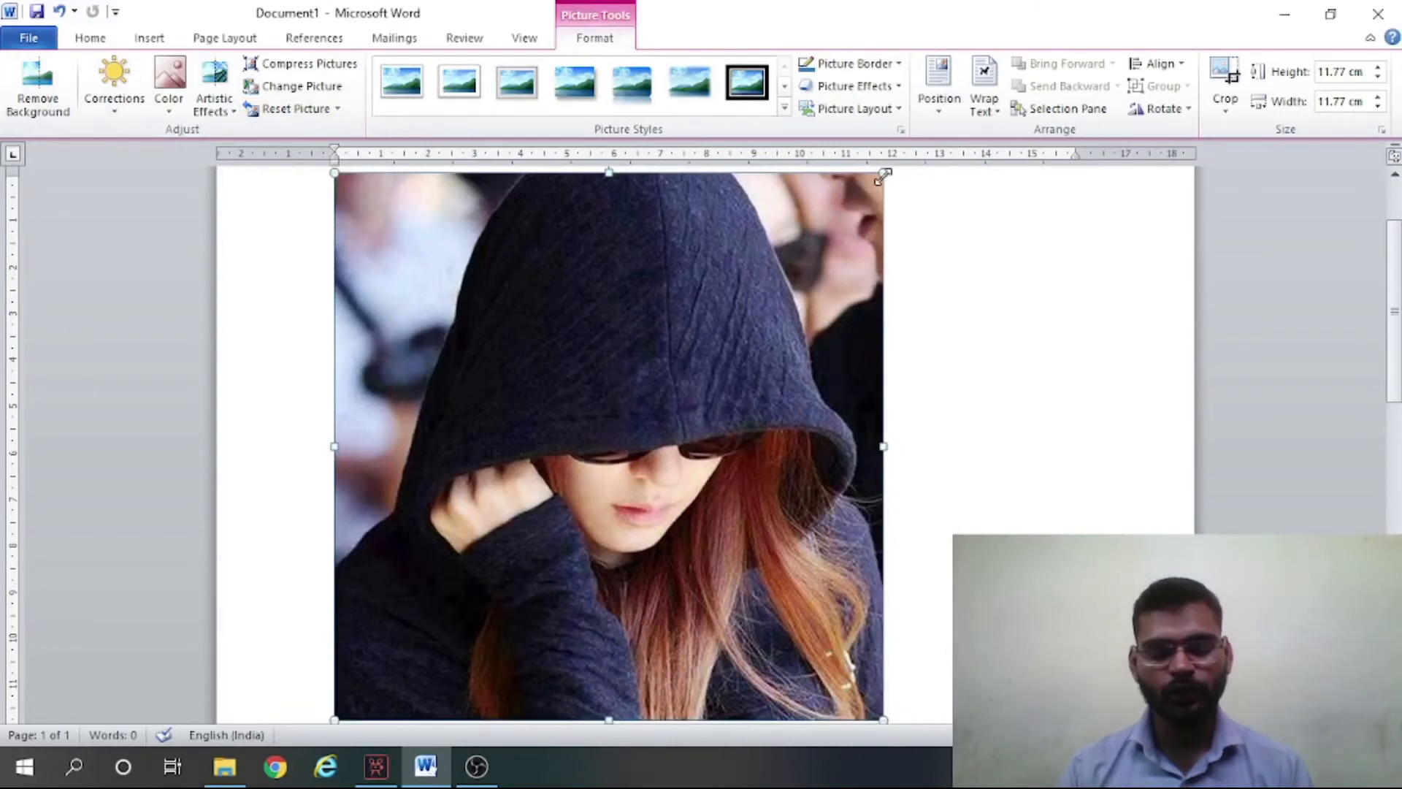
- Shrink the picture proportionally to about 10.2 cm square
{"action": "left_click_drag", "start_coordinate": [882, 175], "coordinate": [810, 246]}
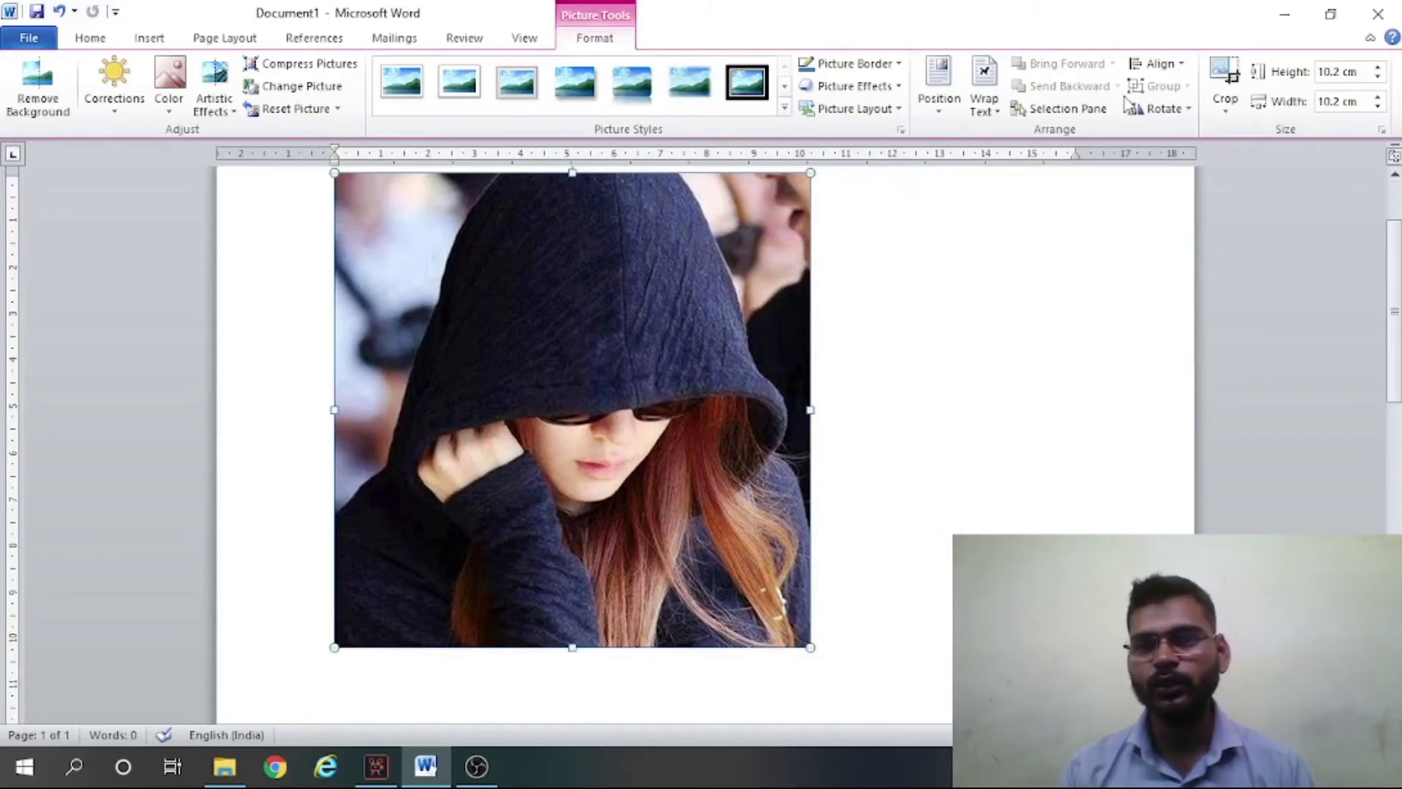
{"action": "left_click", "coordinate": [1395, 179]}
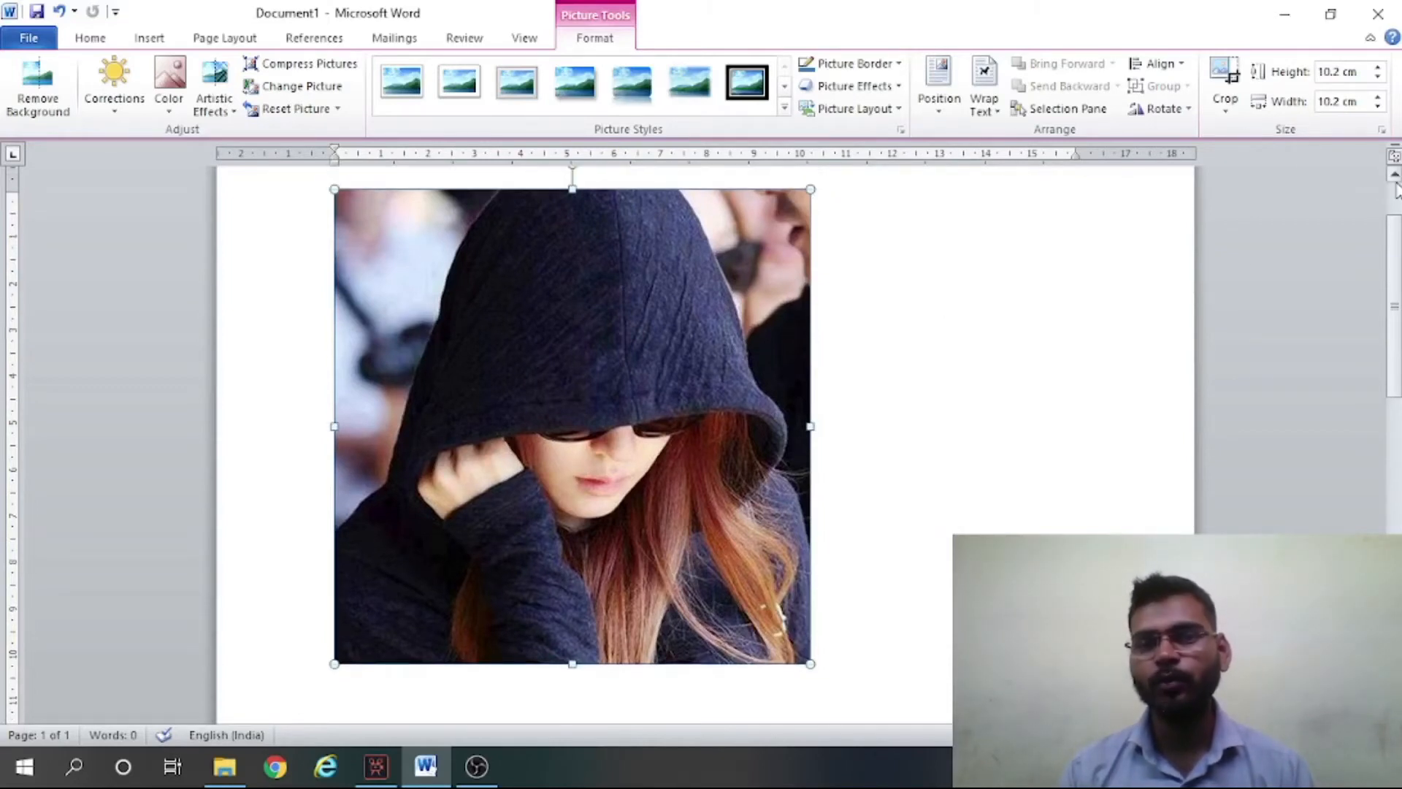
- Give the picture a 6 pt border in the standard light green color
{"action": "left_click", "coordinate": [888, 67]}
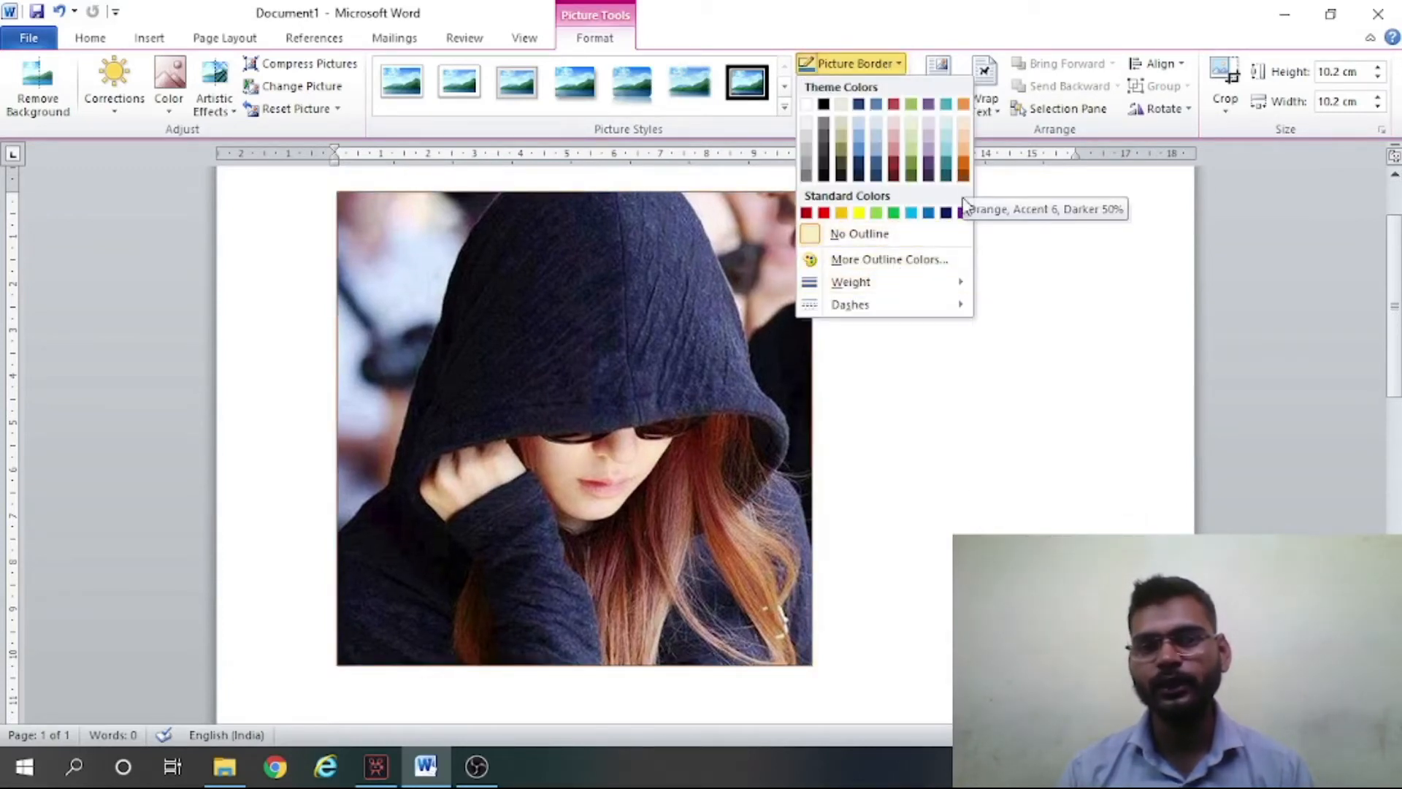
{"action": "mouse_move", "coordinate": [949, 289]}
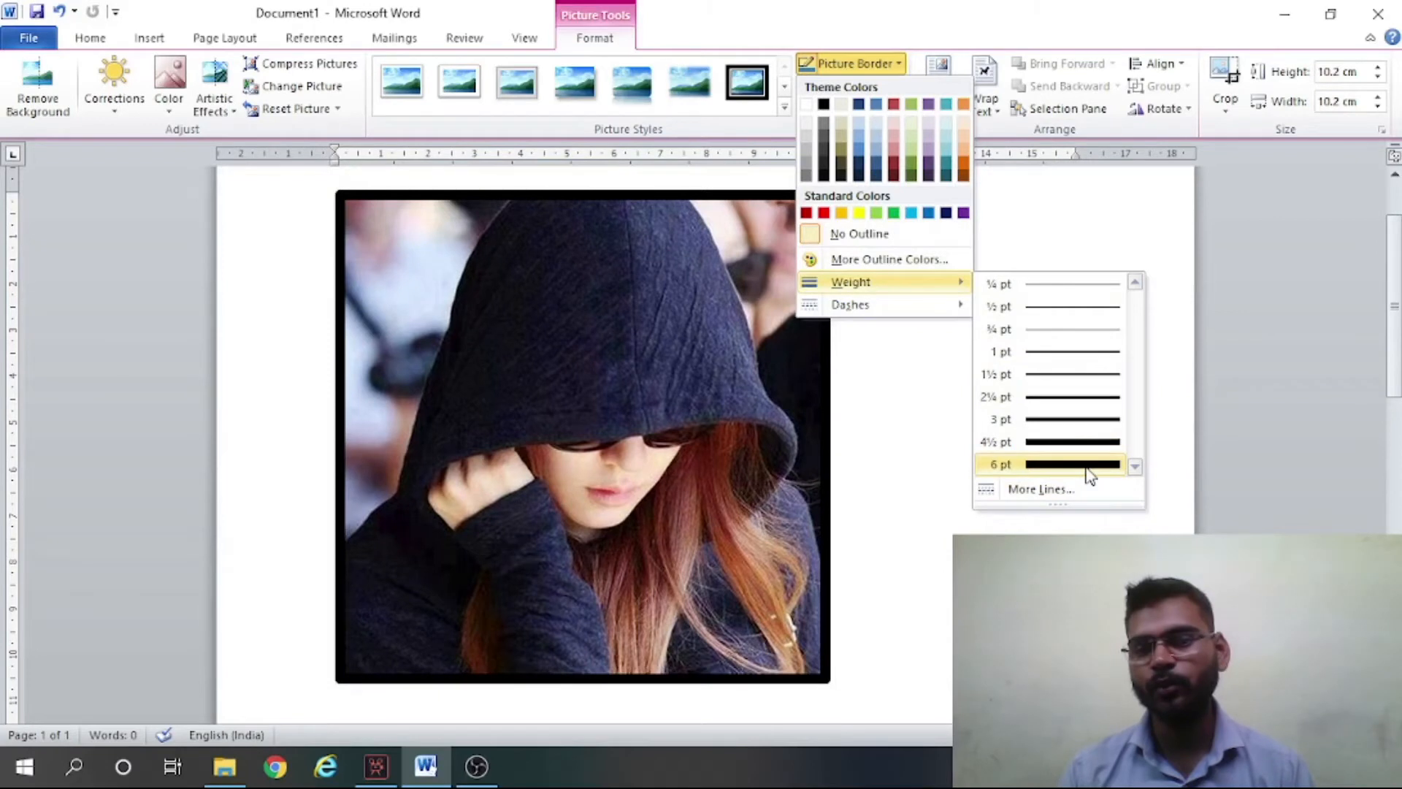
{"action": "left_click", "coordinate": [1088, 469]}
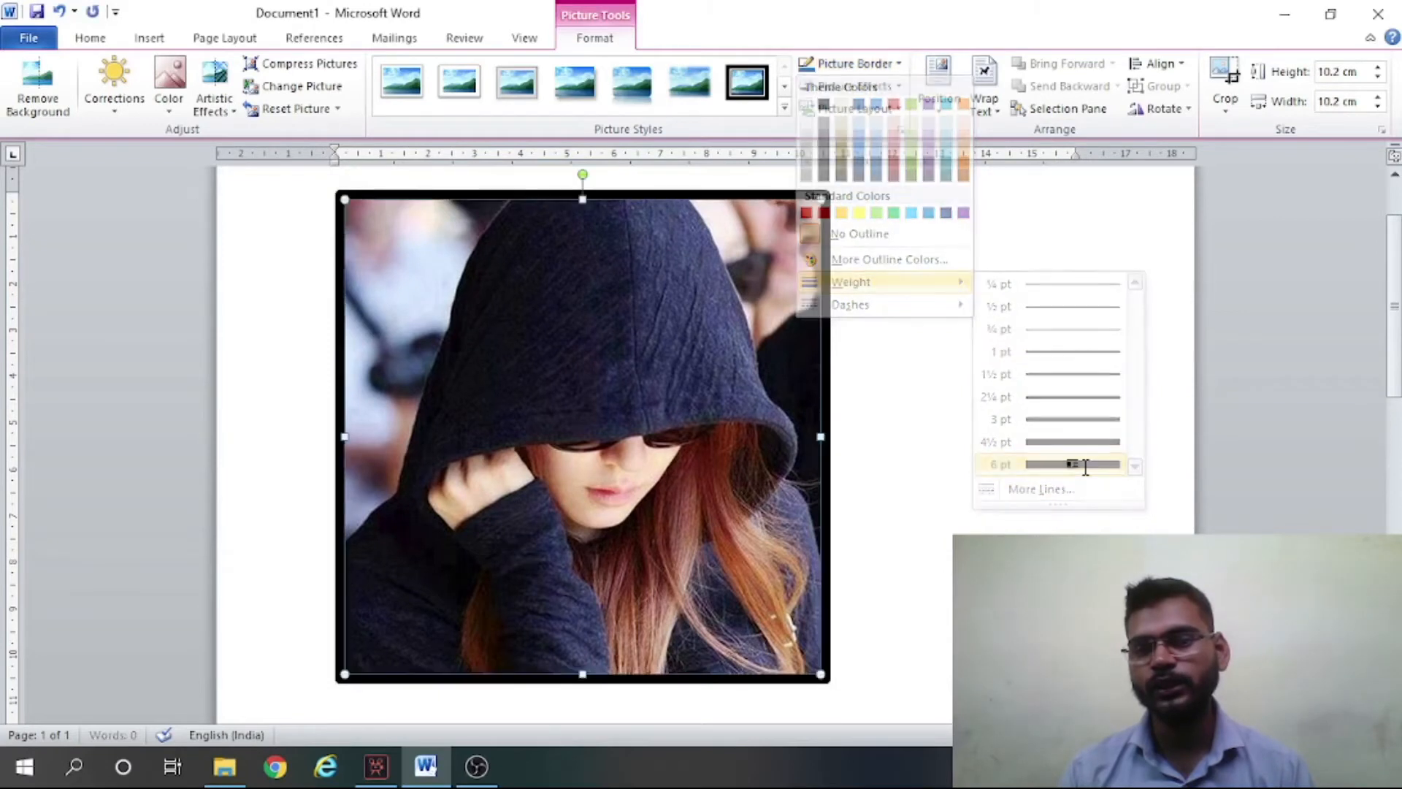
{"action": "left_click", "coordinate": [885, 69]}
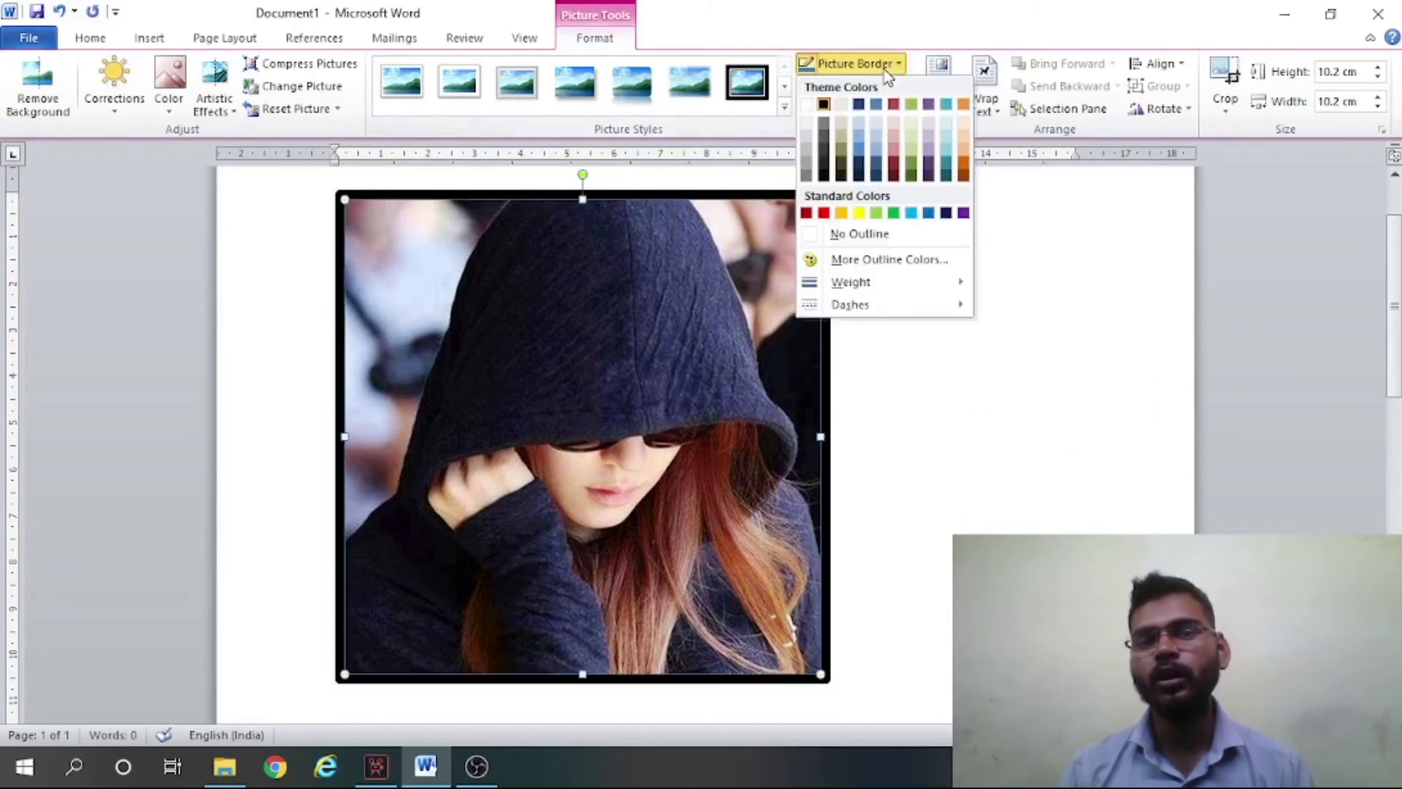
{"action": "left_click", "coordinate": [879, 214]}
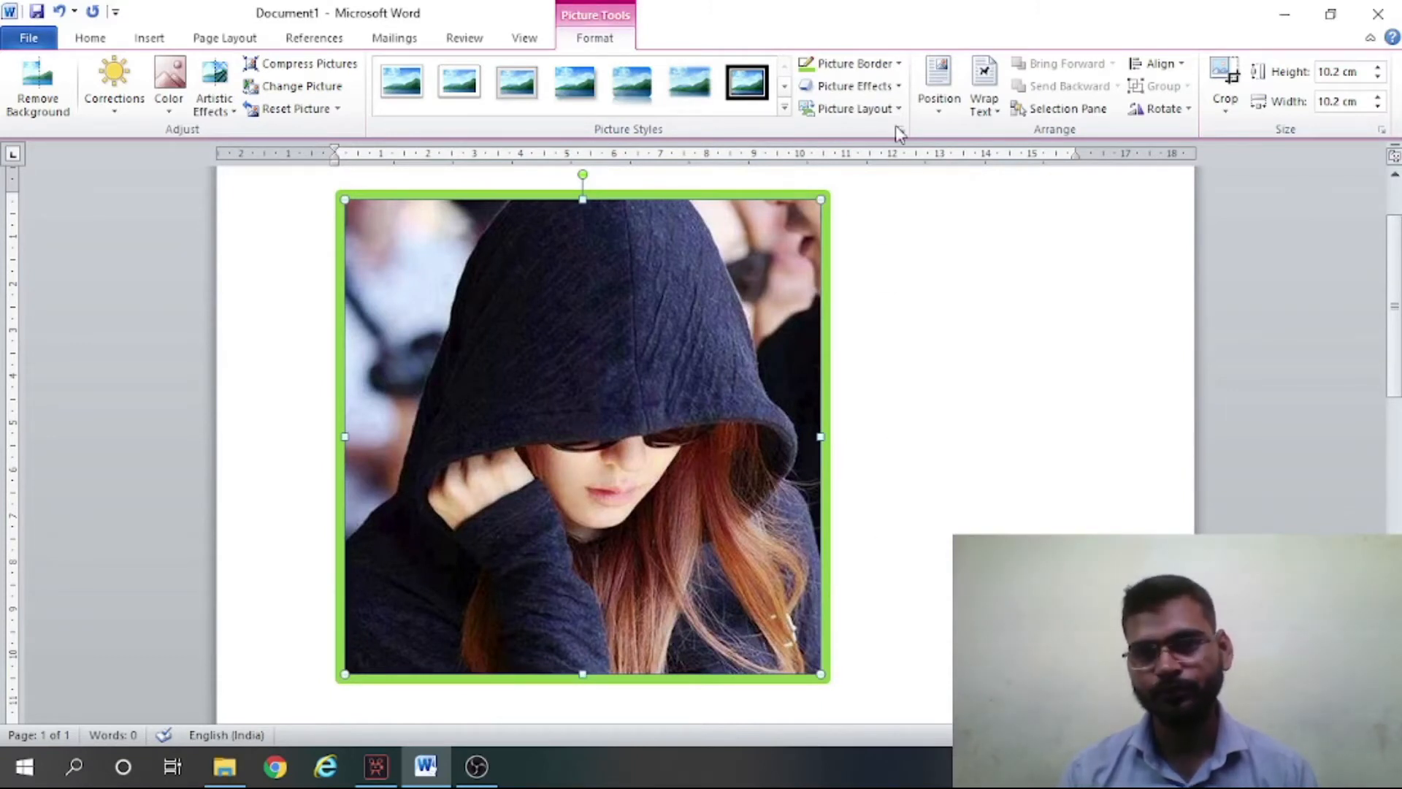
- Apply the first preset effect of the second row to the picture
{"action": "left_click", "coordinate": [900, 87]}
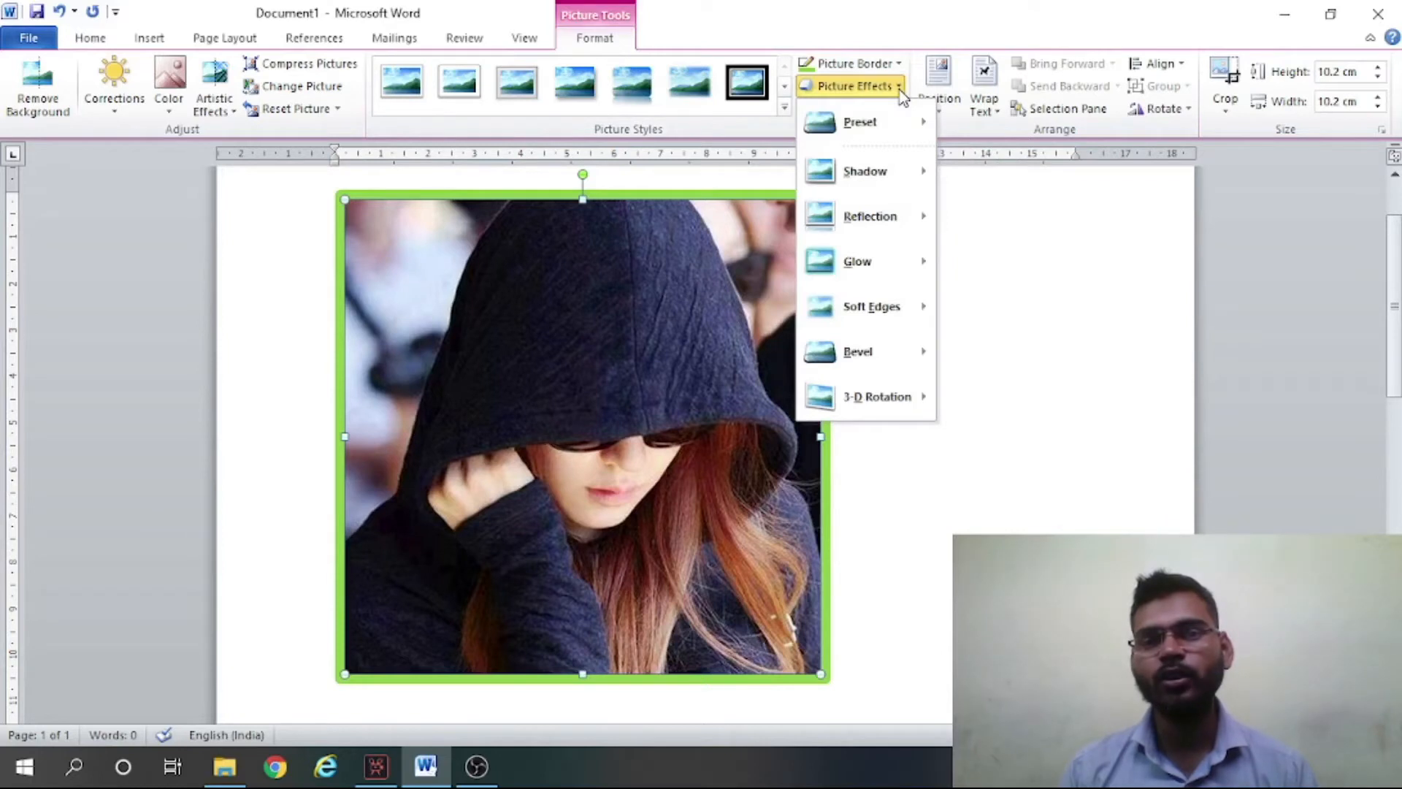
{"action": "mouse_move", "coordinate": [904, 135]}
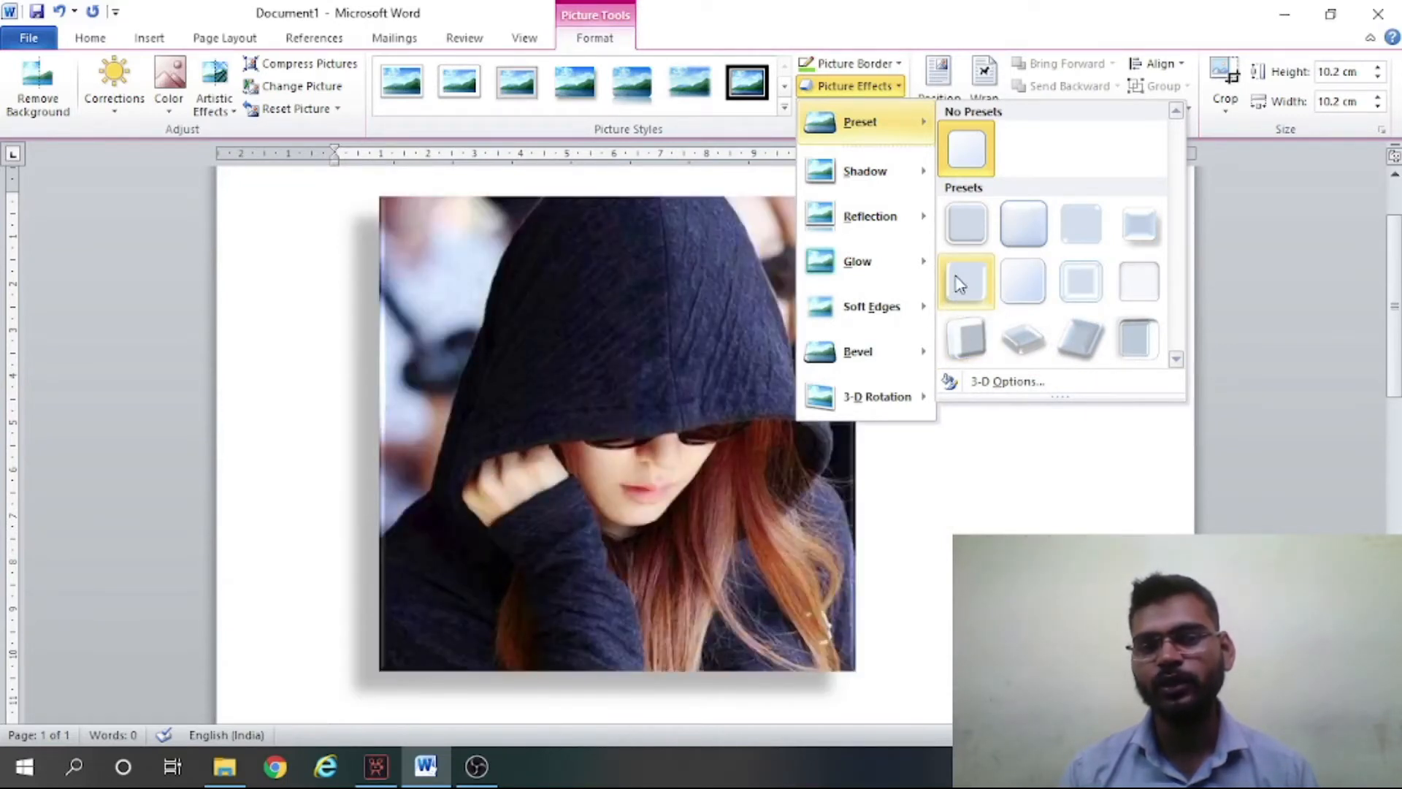
{"action": "left_click", "coordinate": [957, 279]}
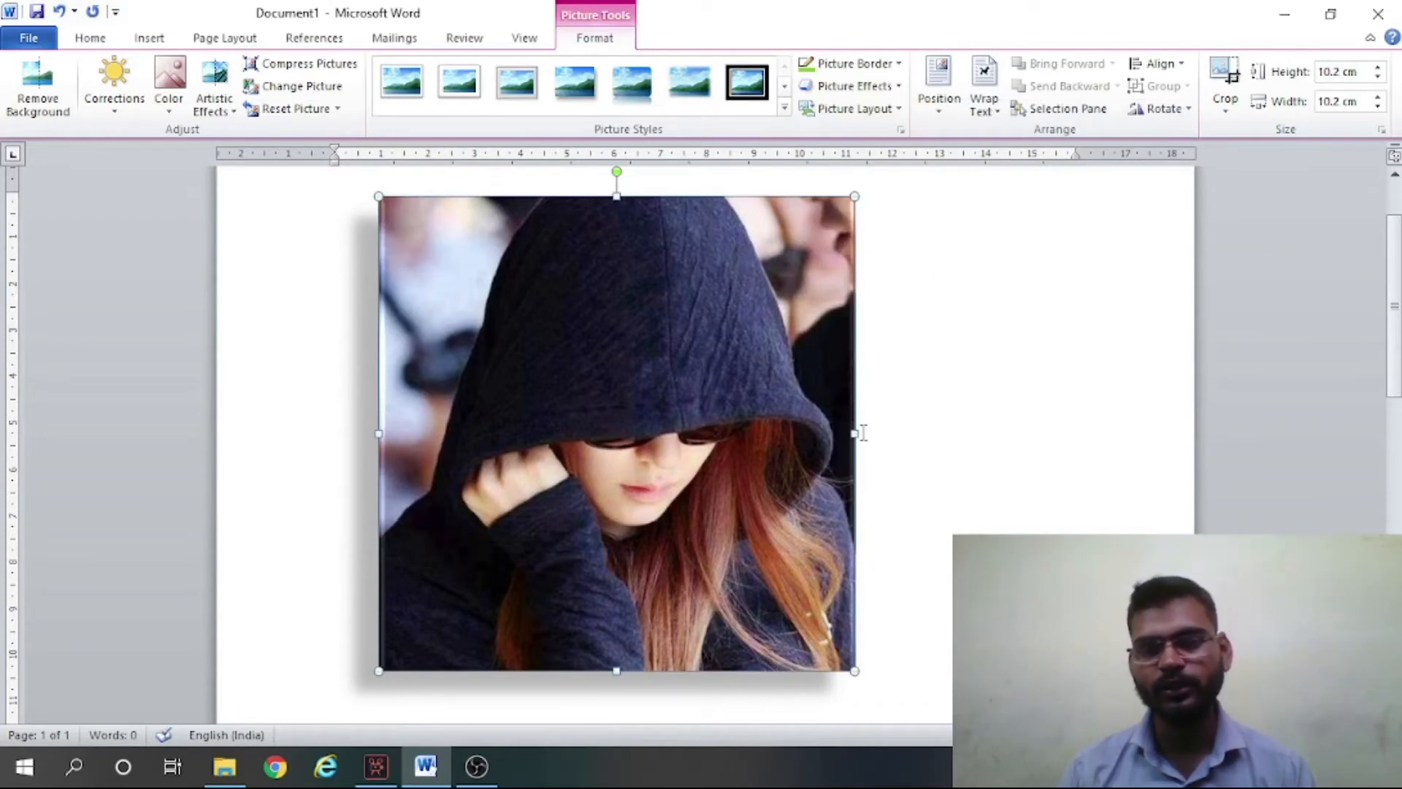
- Preview the shadow variations, including Offset Diagonal Top Left, and the reflection variations on the picture without applying any
{"action": "left_click", "coordinate": [869, 86]}
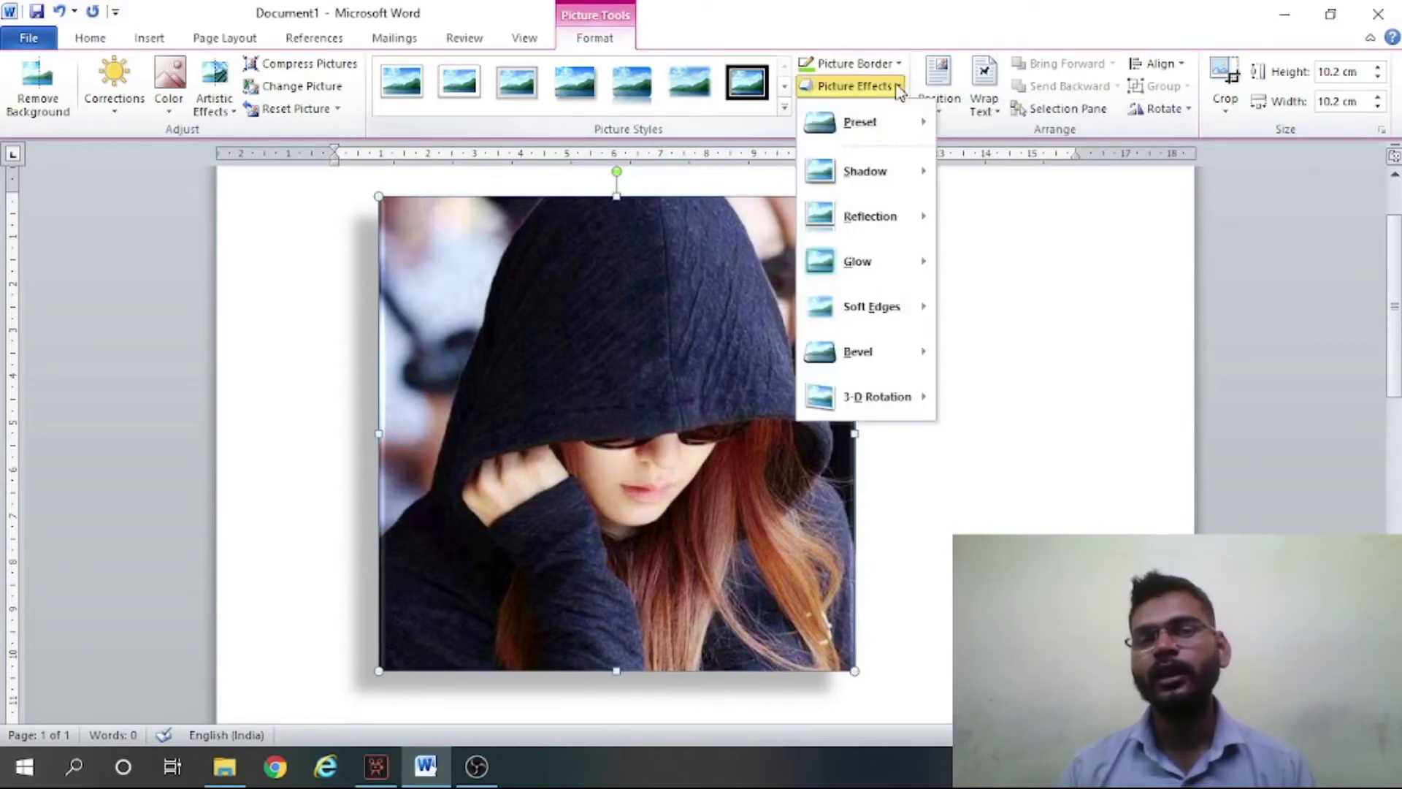
{"action": "mouse_move", "coordinate": [909, 186]}
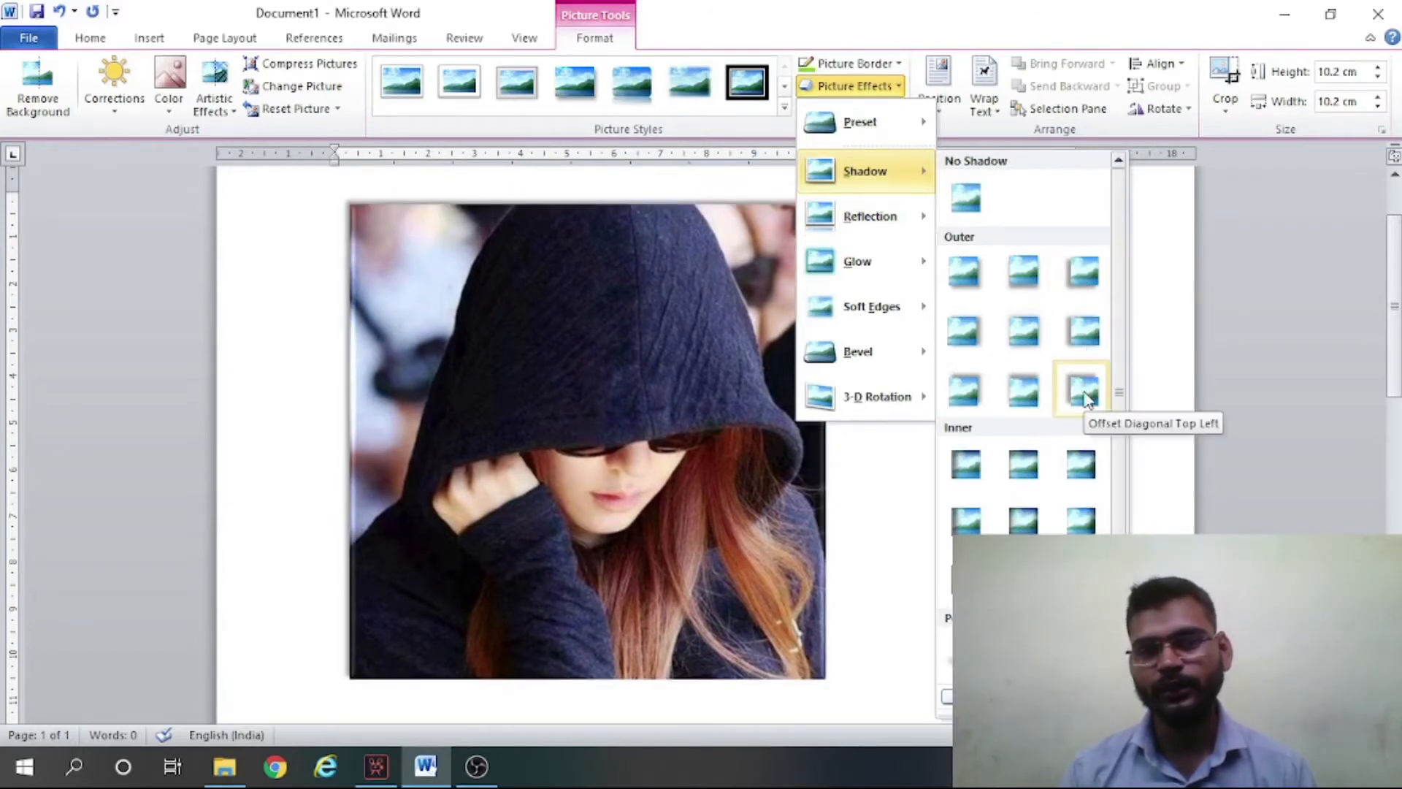
{"action": "mouse_move", "coordinate": [873, 222]}
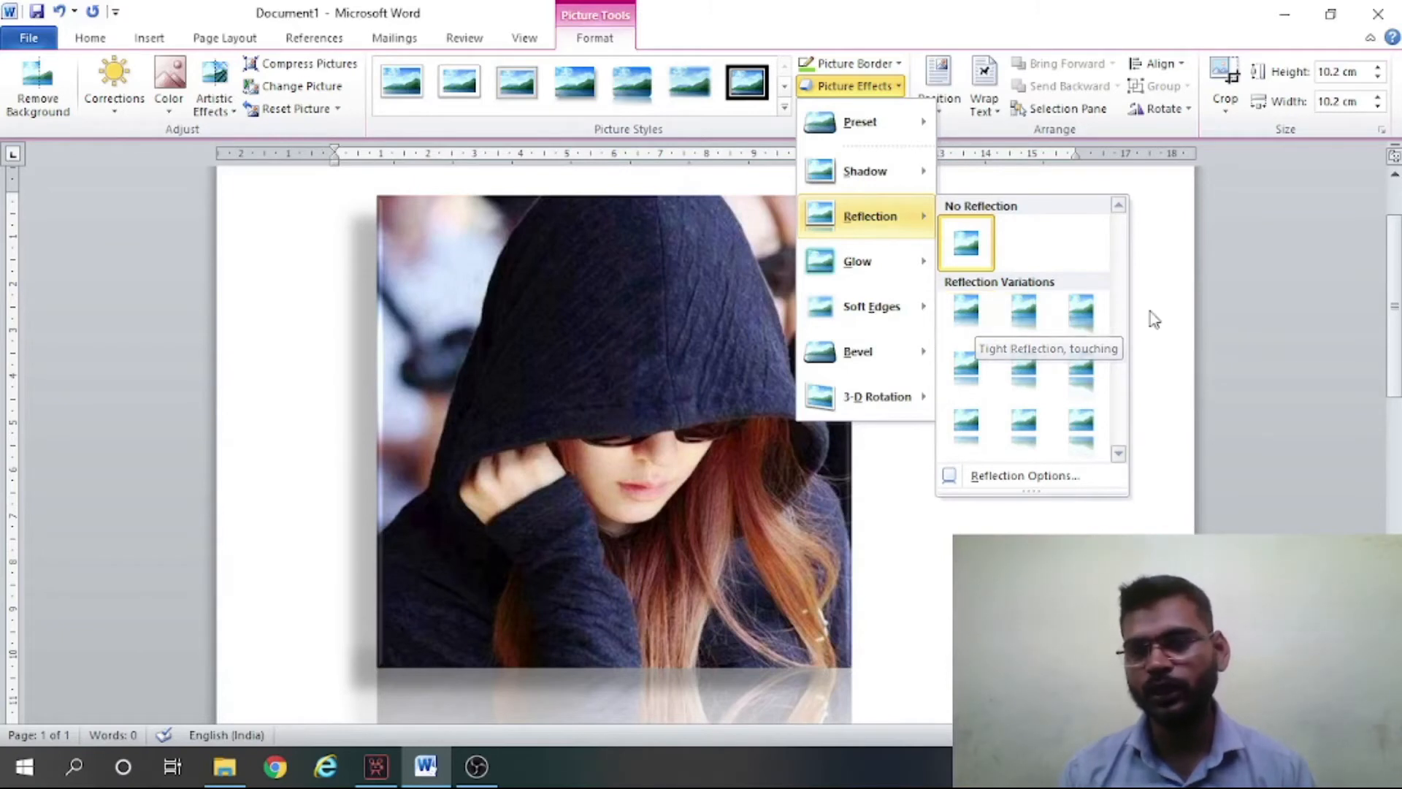
- Apply the middle reflection variation of the first row to the picture
{"action": "left_click", "coordinate": [1373, 309]}
{"action": "left_click_drag", "start_coordinate": [1395, 319], "coordinate": [1395, 354]}
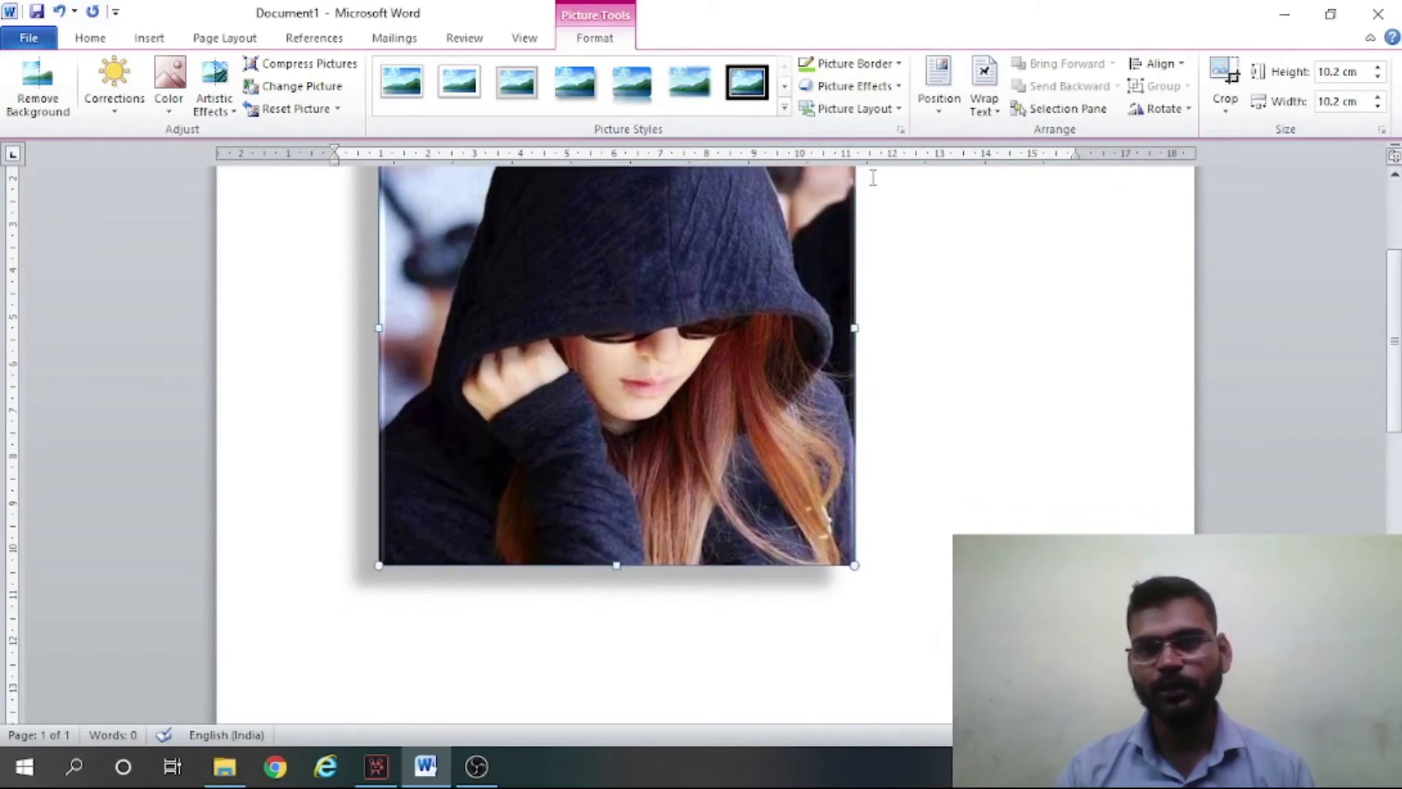
{"action": "left_click", "coordinate": [899, 88]}
{"action": "mouse_move", "coordinate": [919, 223]}
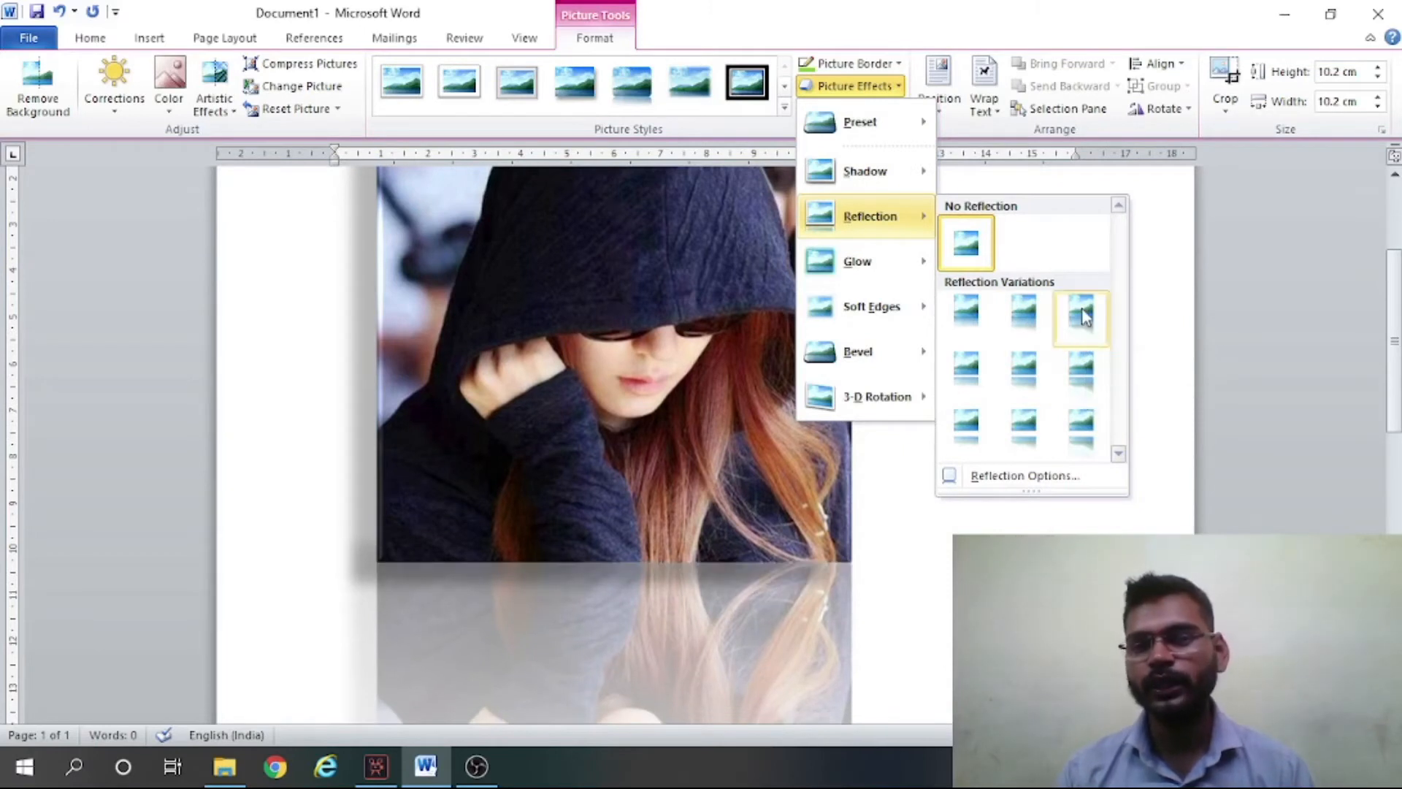
{"action": "left_click", "coordinate": [1028, 317]}
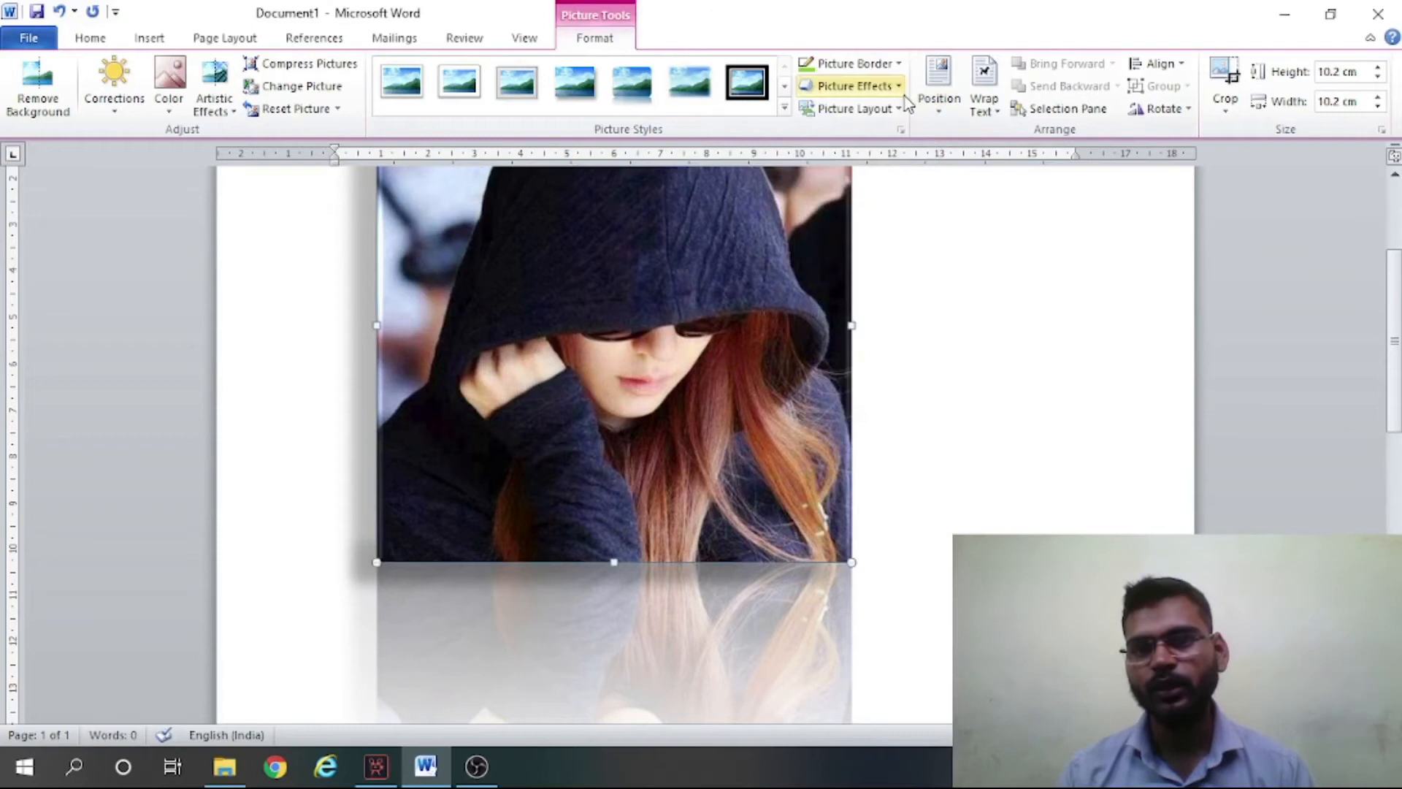
- Apply the largest aqua glow variation around the picture
{"action": "left_click", "coordinate": [852, 86]}
{"action": "mouse_move", "coordinate": [907, 270]}
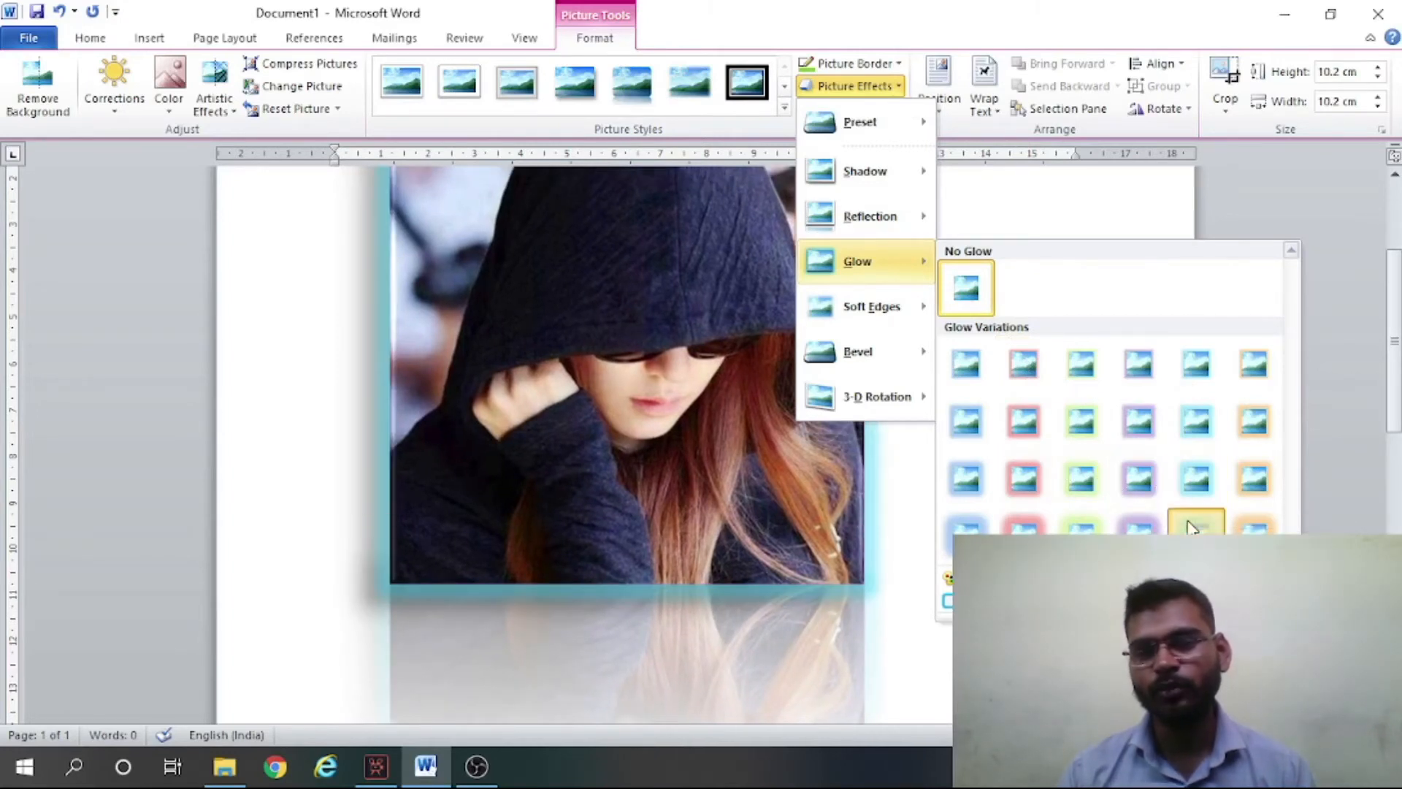
{"action": "left_click", "coordinate": [1190, 525]}
- Shrink the picture proportionally to about 8.37 cm square
{"action": "scroll", "coordinate": [991, 356], "scroll_direction": "up", "scroll_amount": 3}
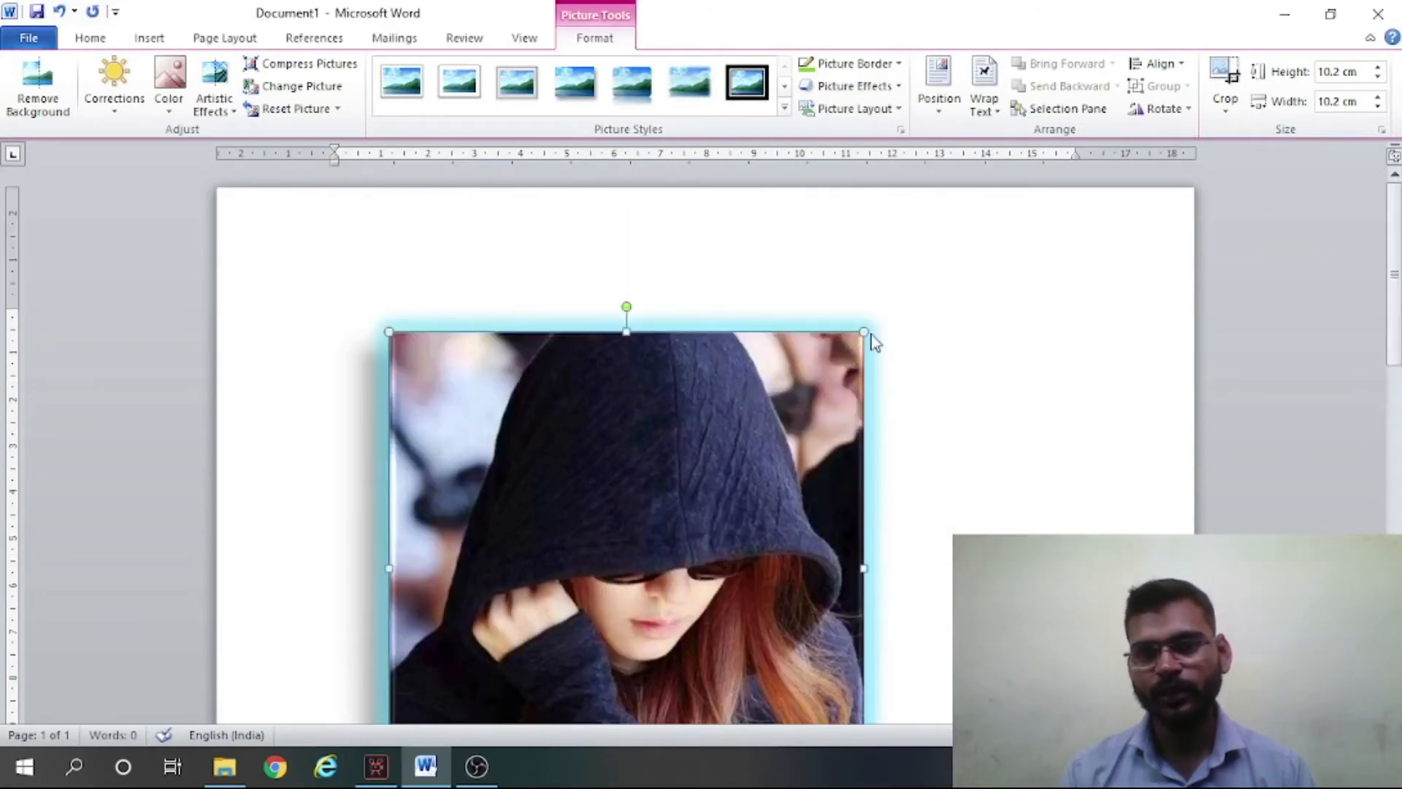
{"action": "left_click_drag", "start_coordinate": [866, 332], "coordinate": [779, 453]}
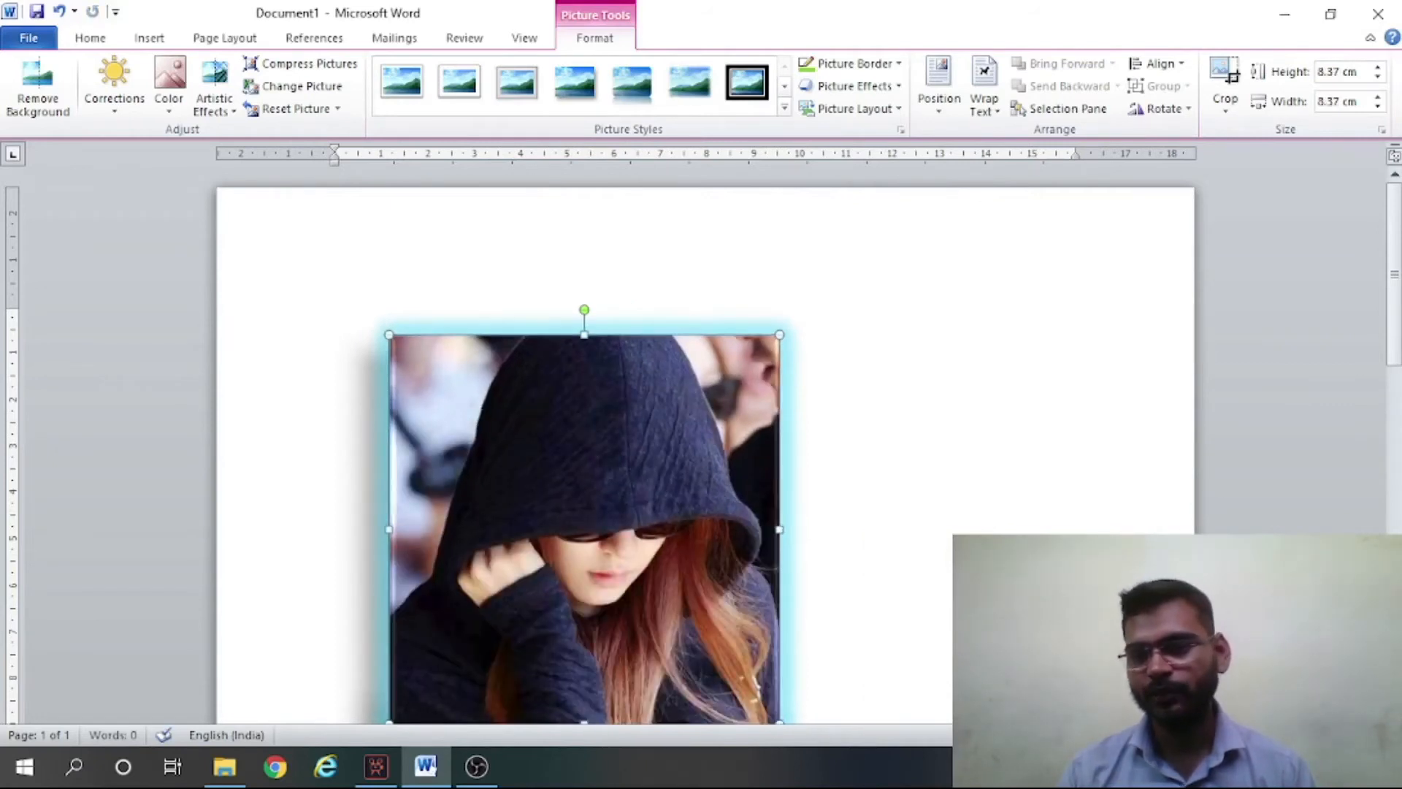
{"action": "scroll", "coordinate": [1154, 453], "scroll_direction": "down", "scroll_amount": 2}
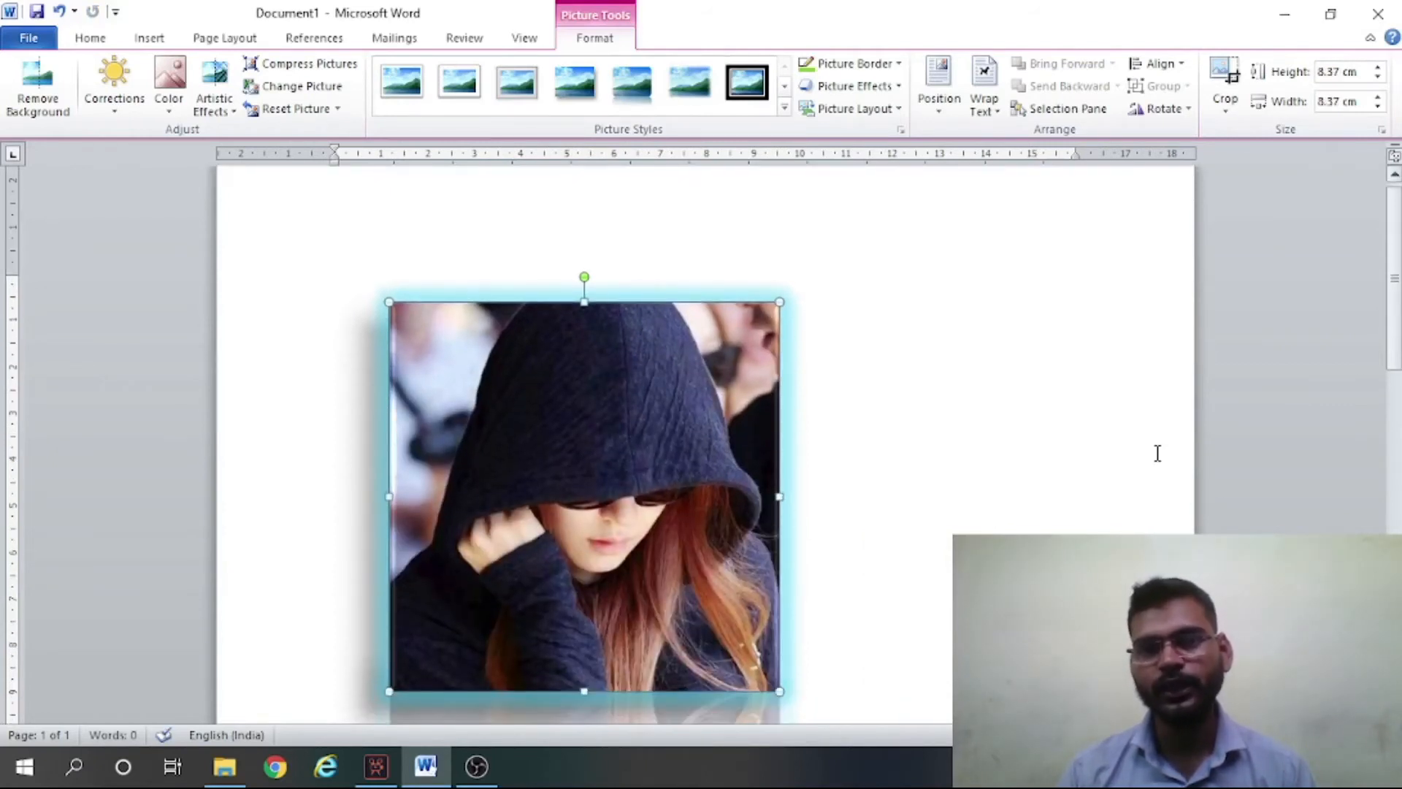
- Preview the 5 Point soft edges without applying them and set the picture border to No Outline
{"action": "left_click", "coordinate": [900, 89]}
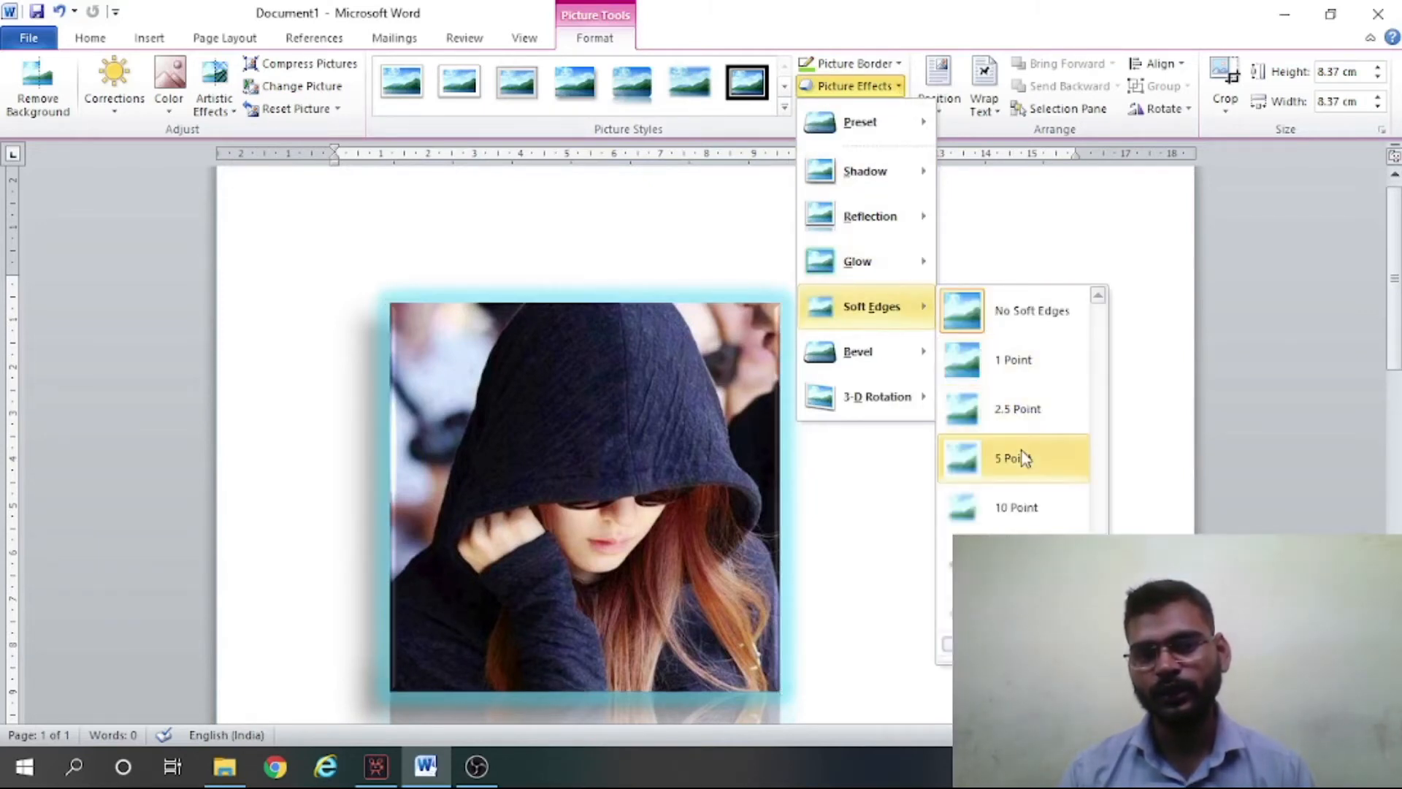
{"action": "left_click", "coordinate": [893, 65]}
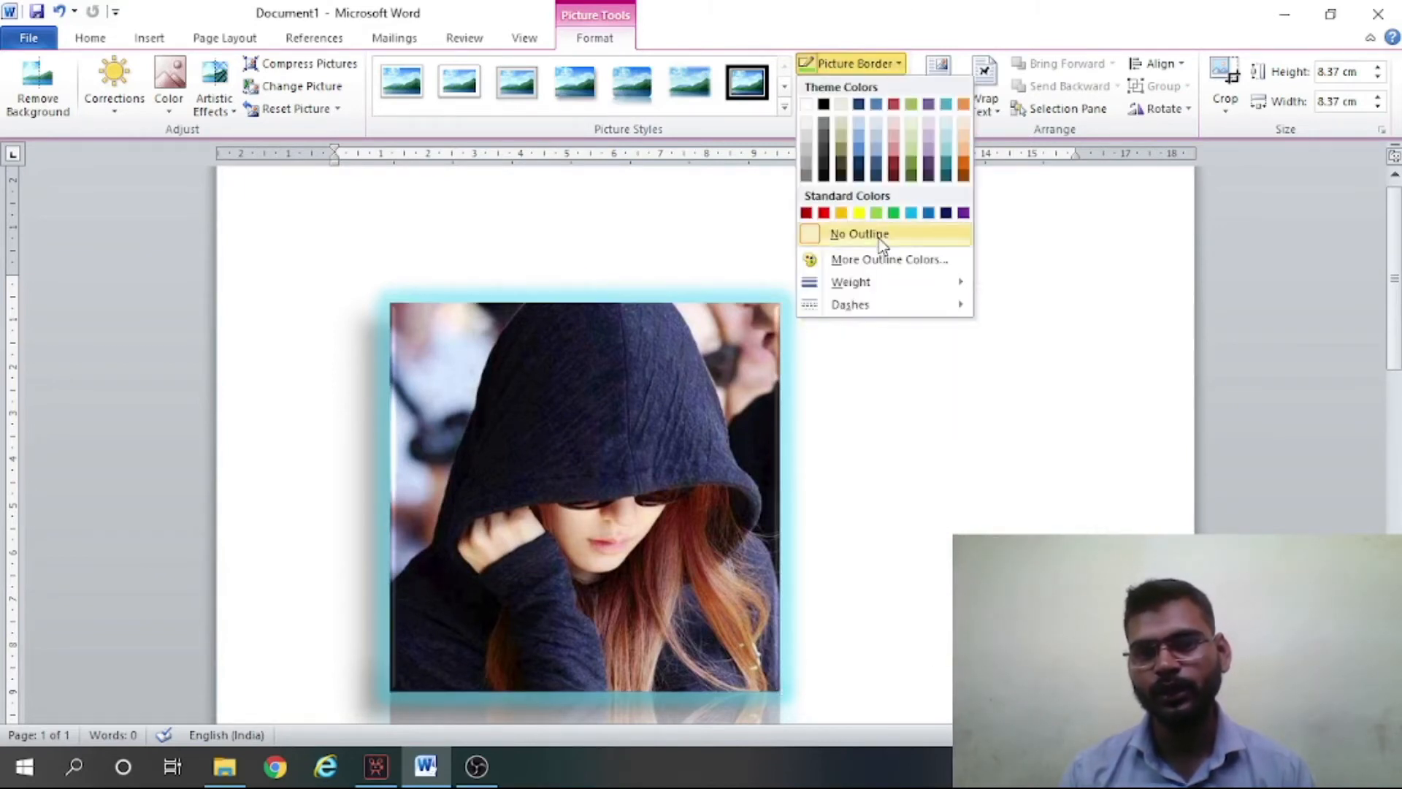
{"action": "left_click", "coordinate": [882, 243]}
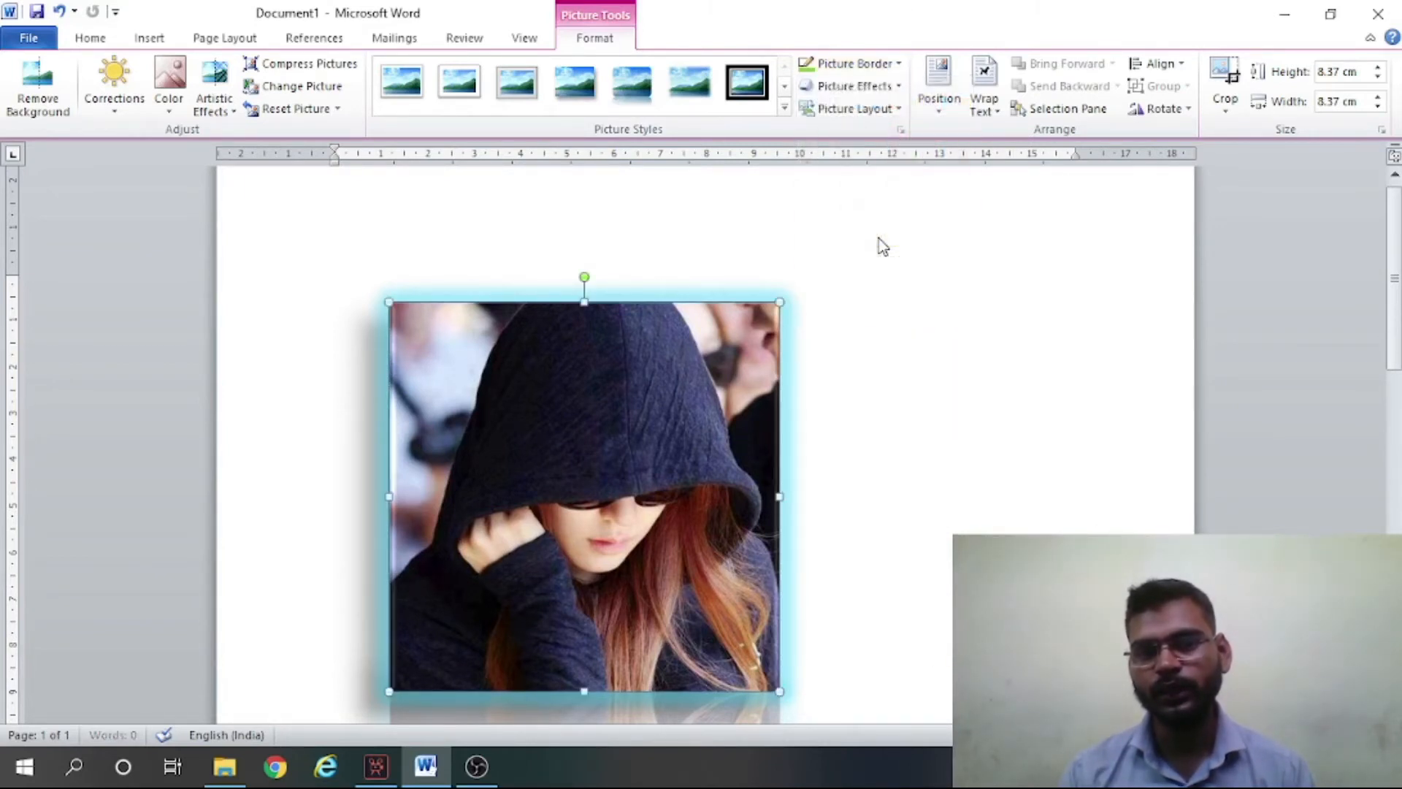
- Reset the picture to clear its preset, reflection and glow effects
{"action": "left_click", "coordinate": [856, 92]}
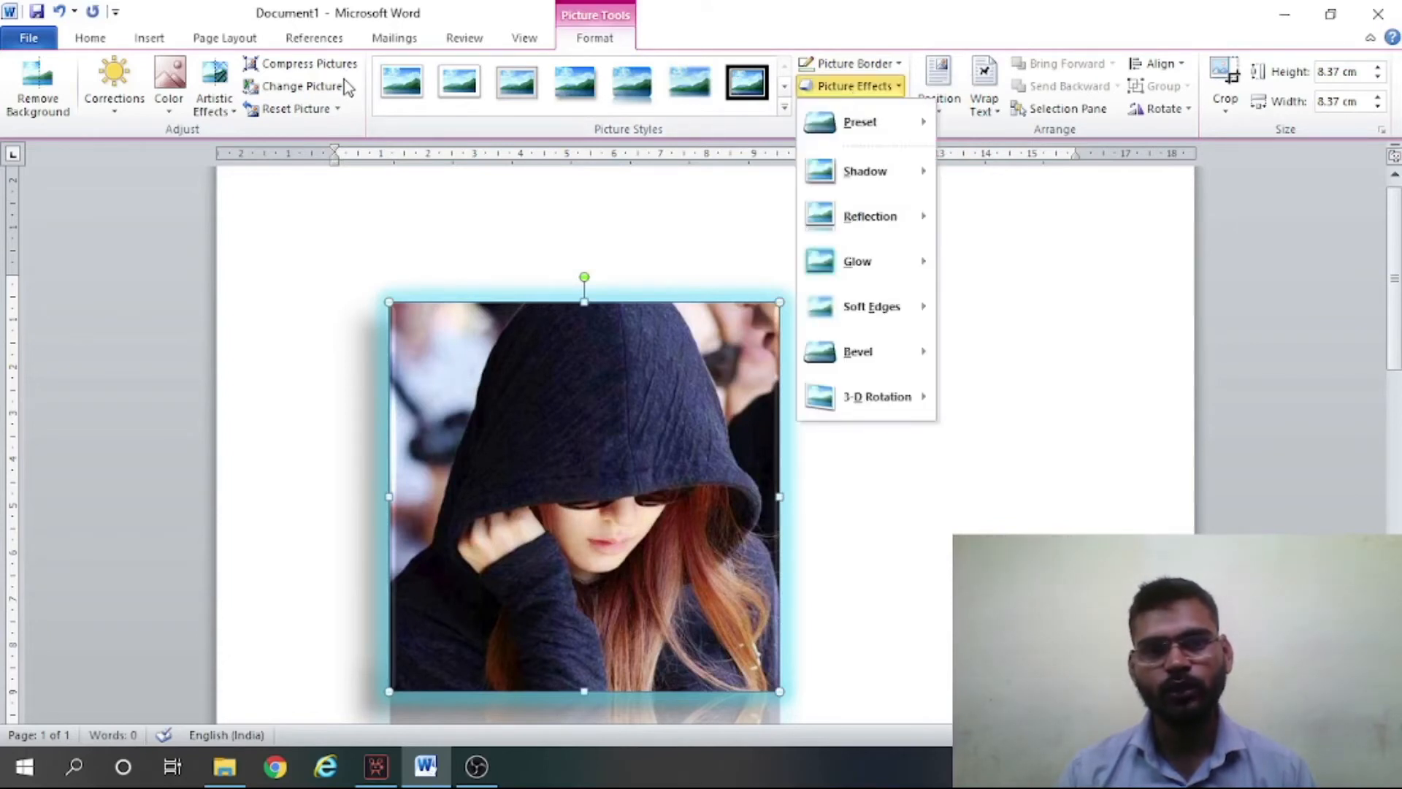
{"action": "left_click", "coordinate": [293, 116]}
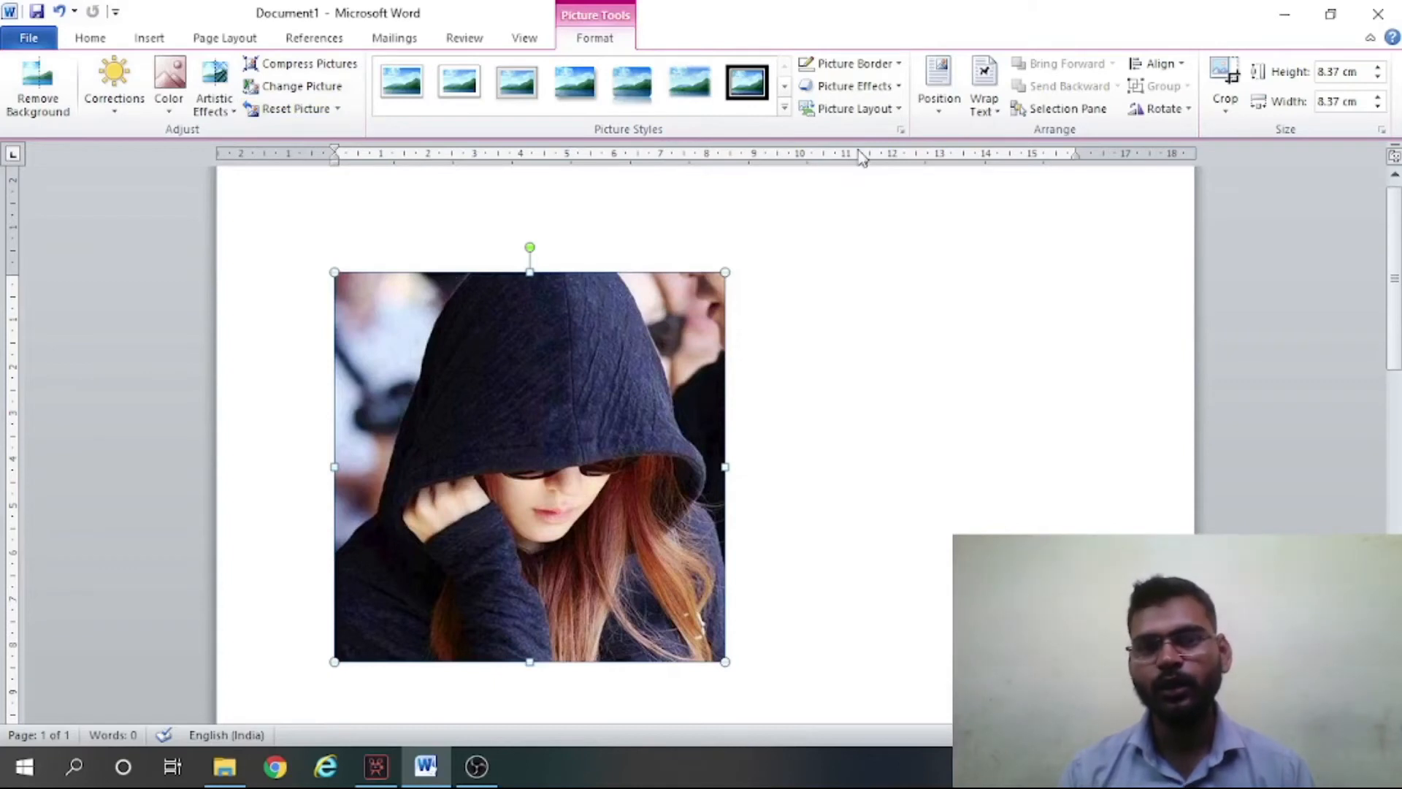
- Apply 10 Point soft edges to the picture
{"action": "left_click", "coordinate": [900, 87]}
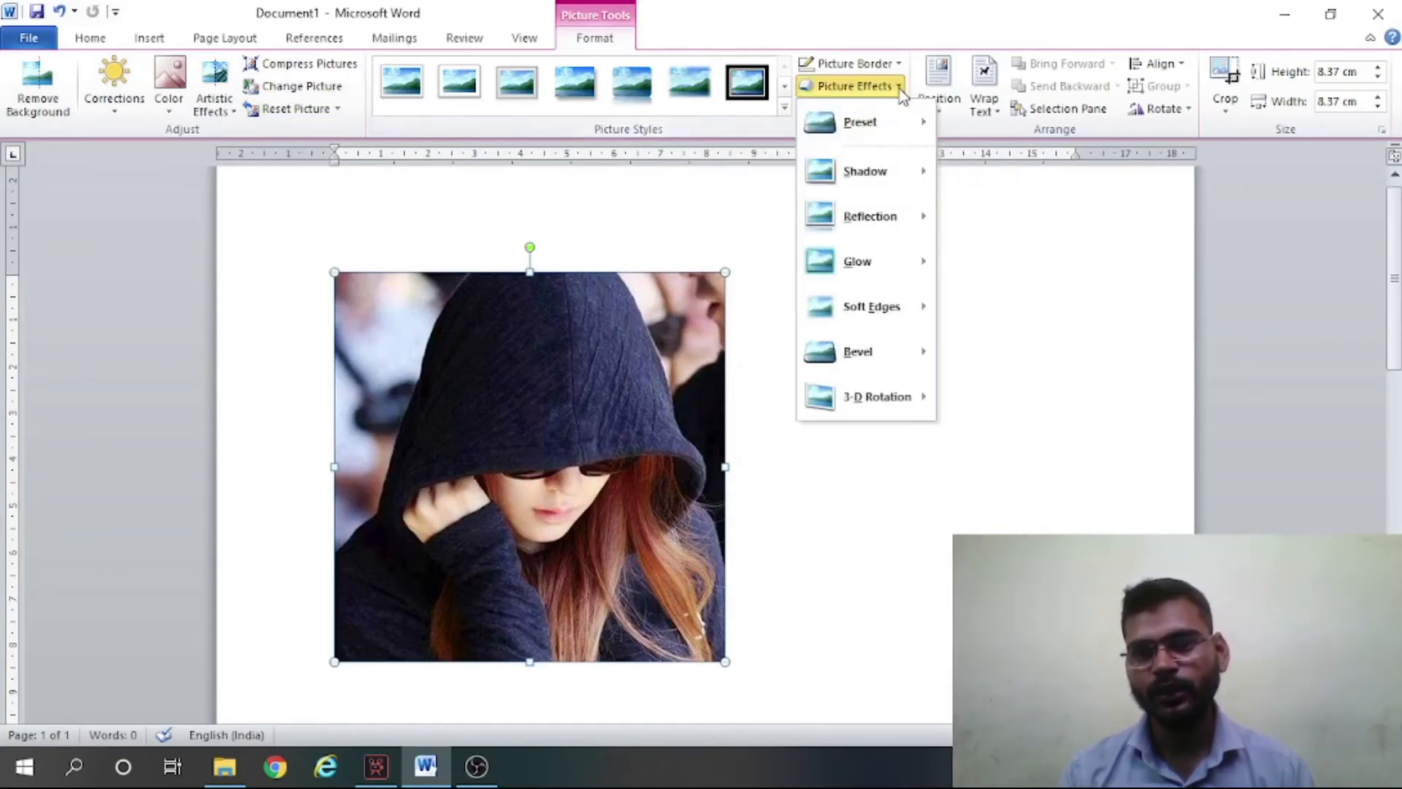
{"action": "mouse_move", "coordinate": [920, 311]}
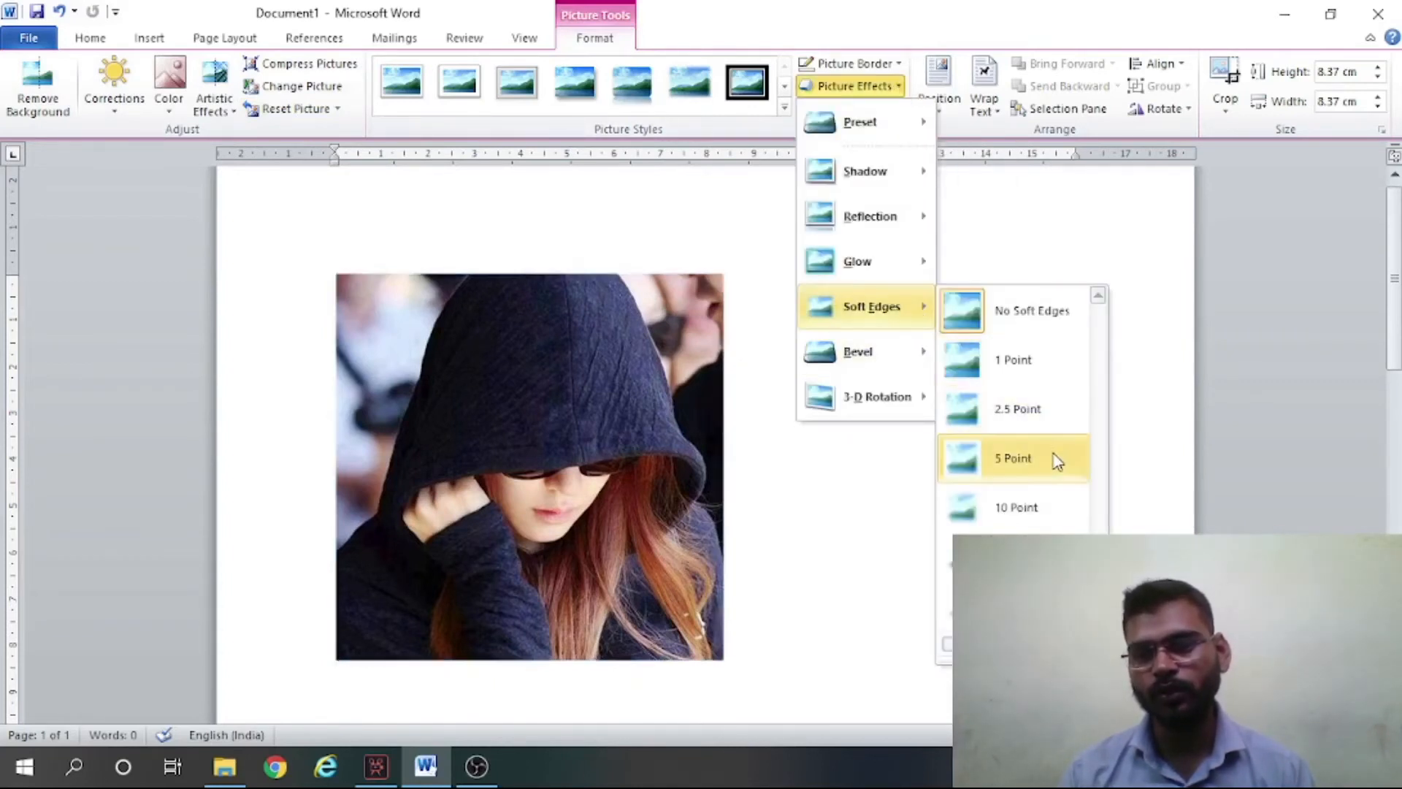
{"action": "left_click", "coordinate": [1021, 520]}
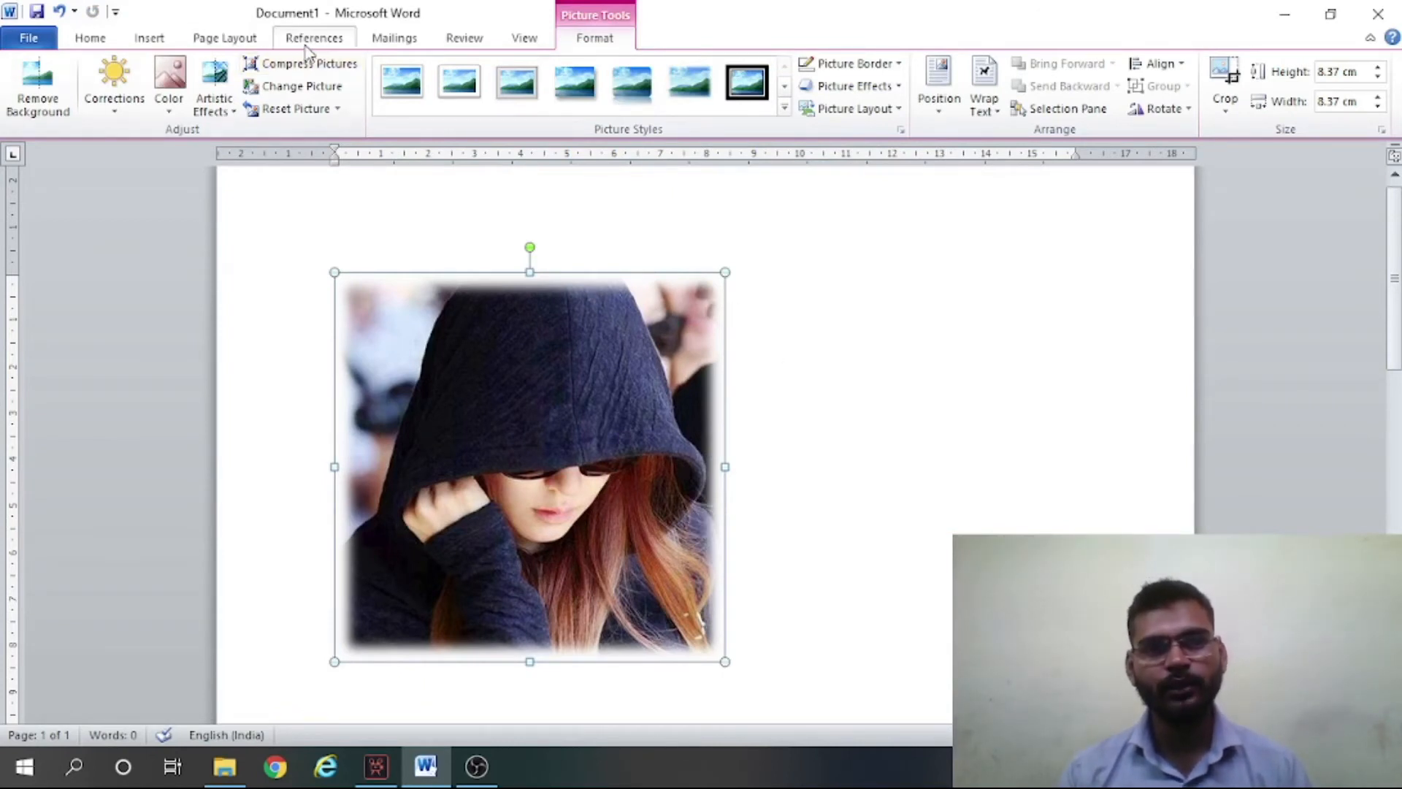
- Look through the page color options without applying a color
{"action": "left_click", "coordinate": [224, 38]}
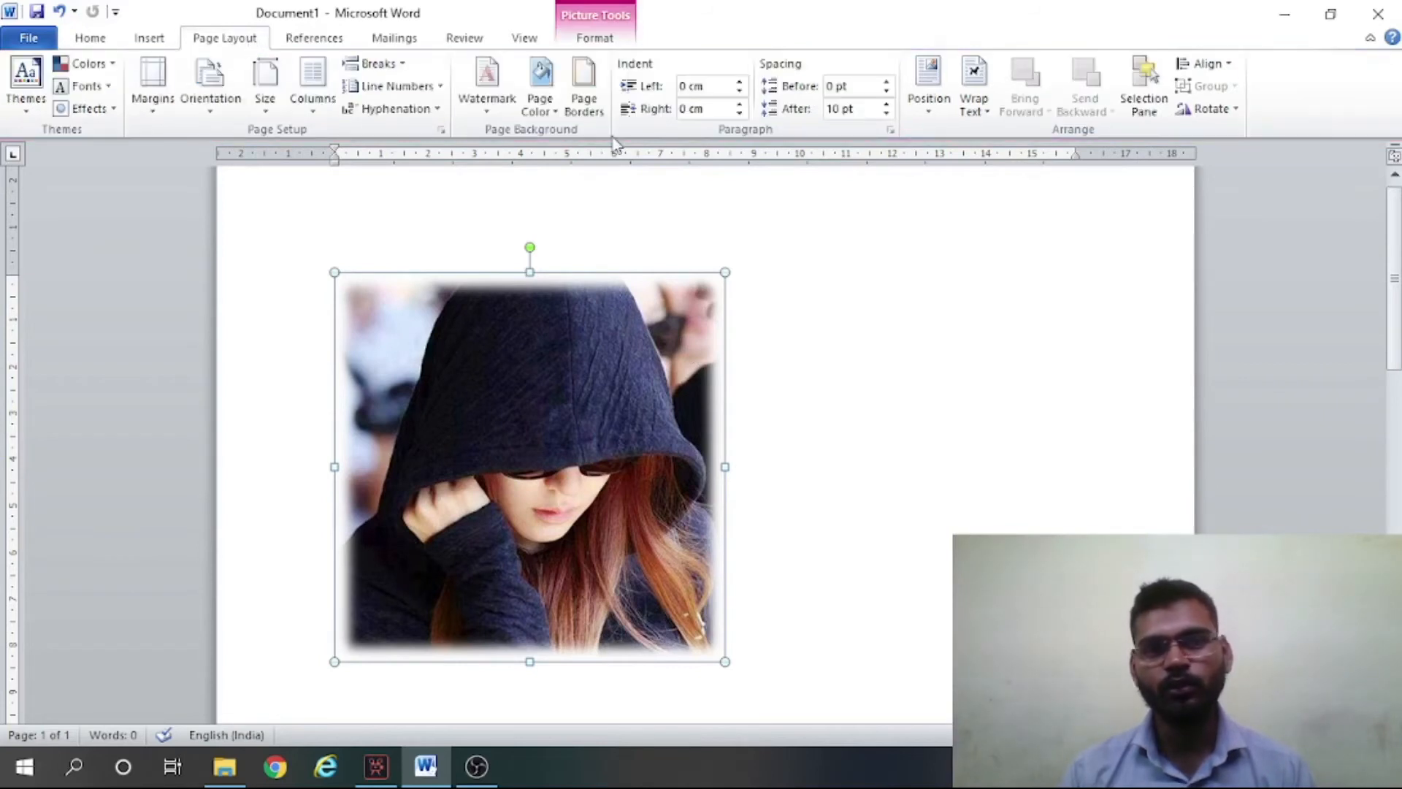
{"action": "left_click", "coordinate": [540, 102]}
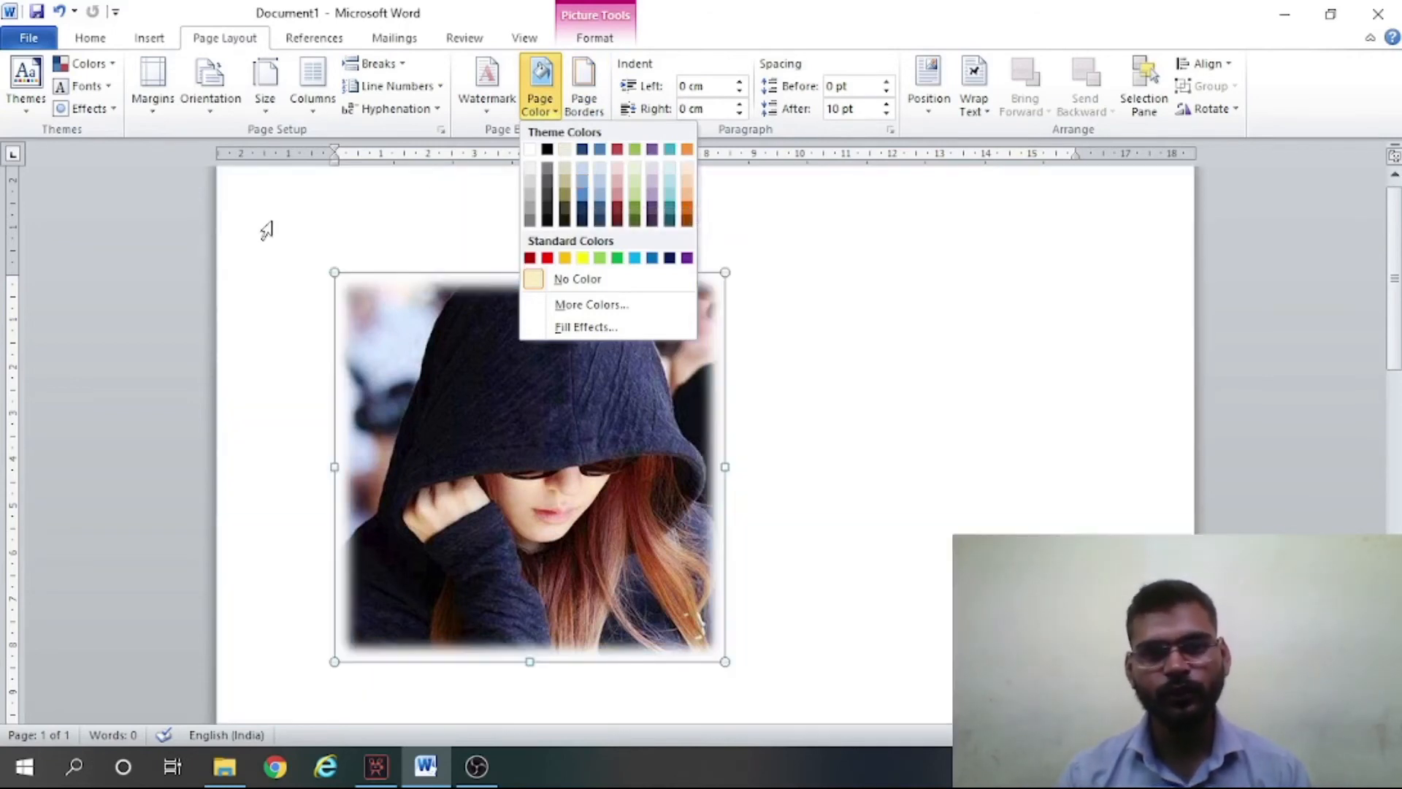
{"action": "left_click", "coordinate": [266, 226]}
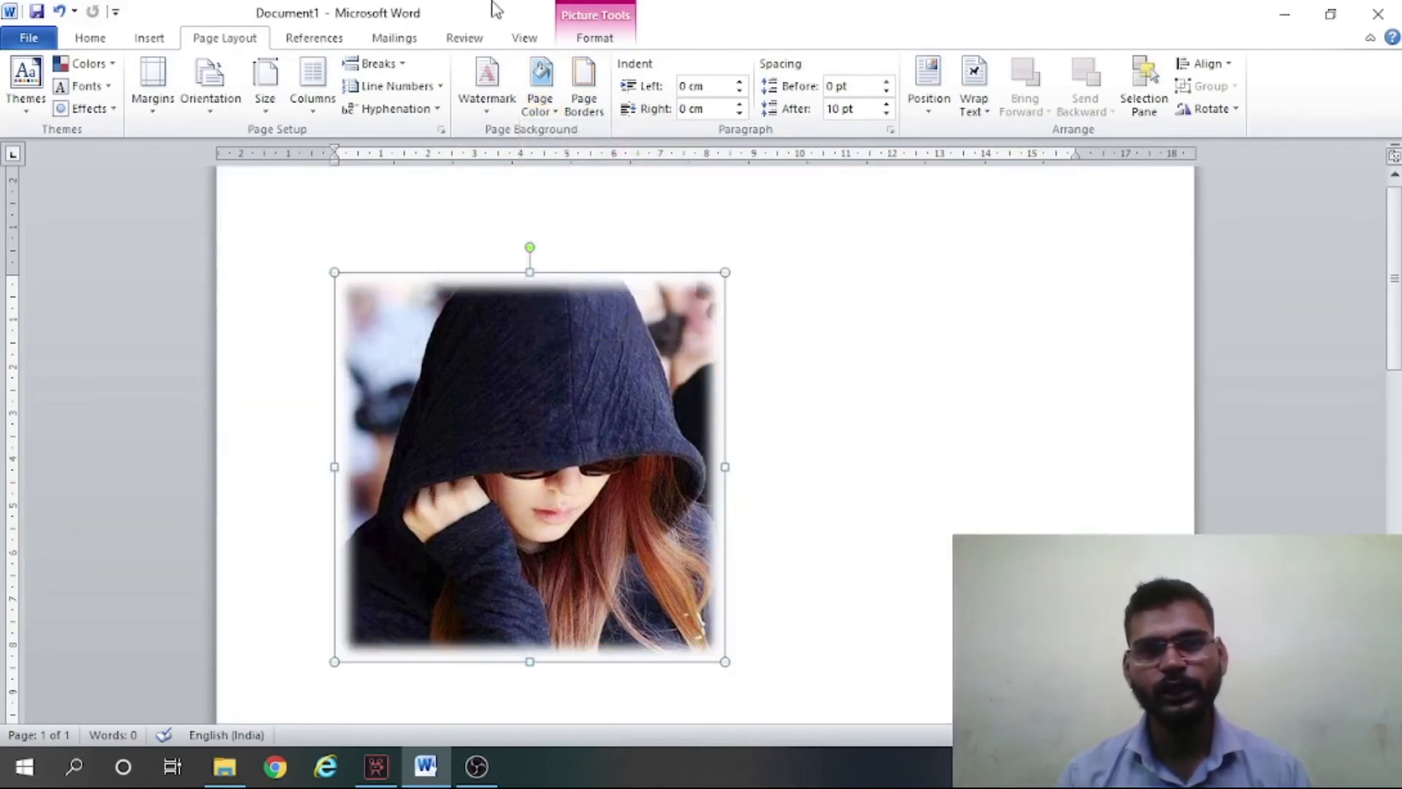
- Examine the Bevel and 3-D Rotation picture effects and preview the picture layouts without applying any
{"action": "left_click", "coordinate": [605, 44]}
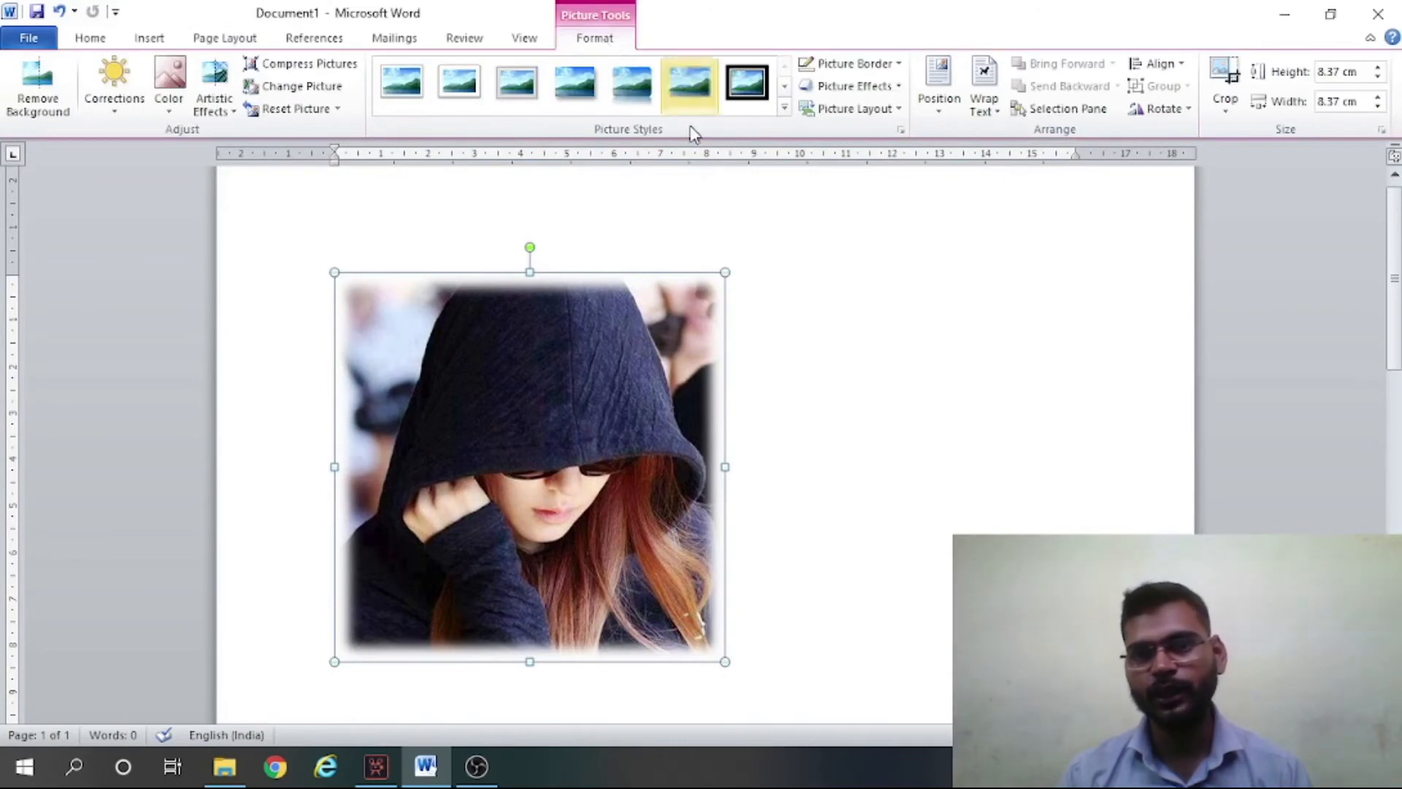
{"action": "left_click", "coordinate": [887, 86]}
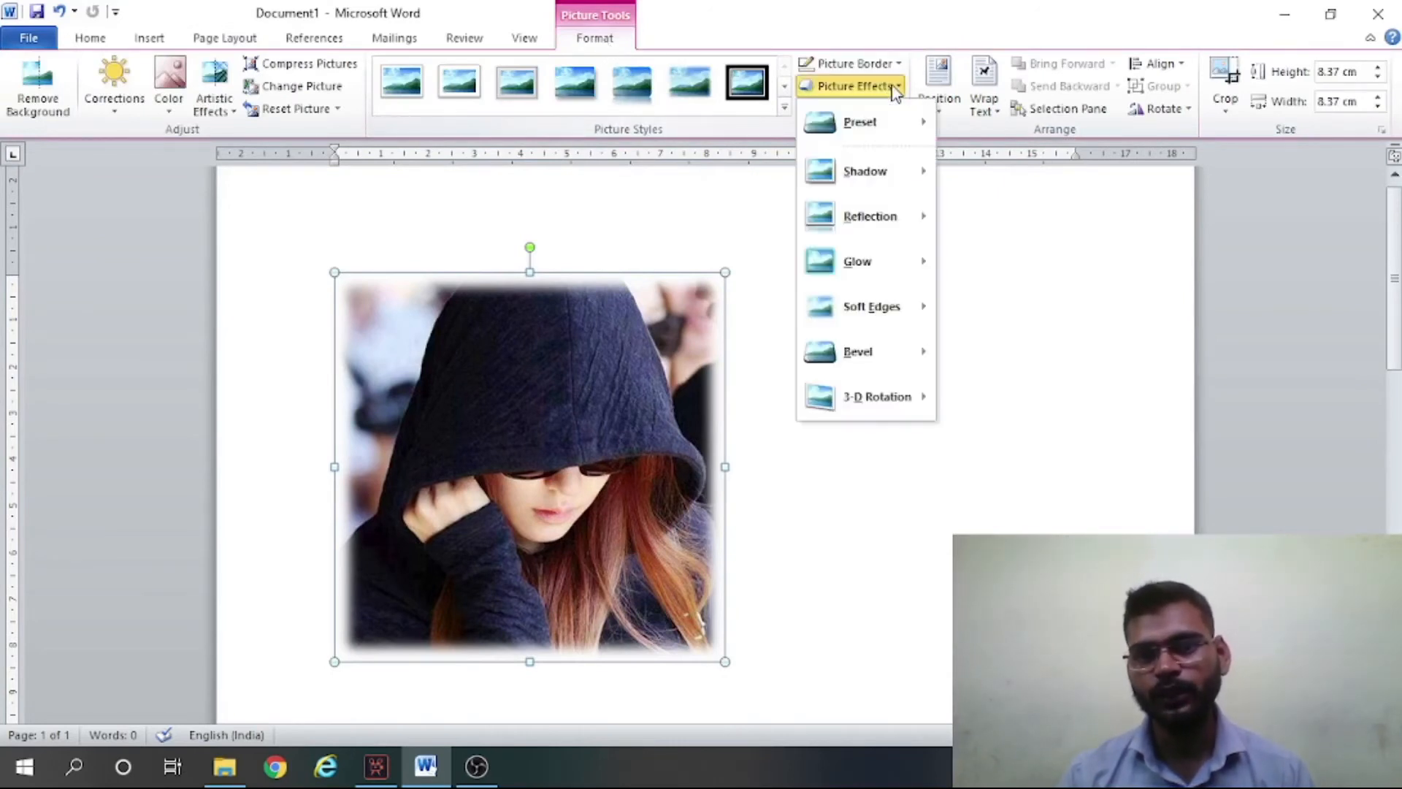
{"action": "mouse_move", "coordinate": [908, 353]}
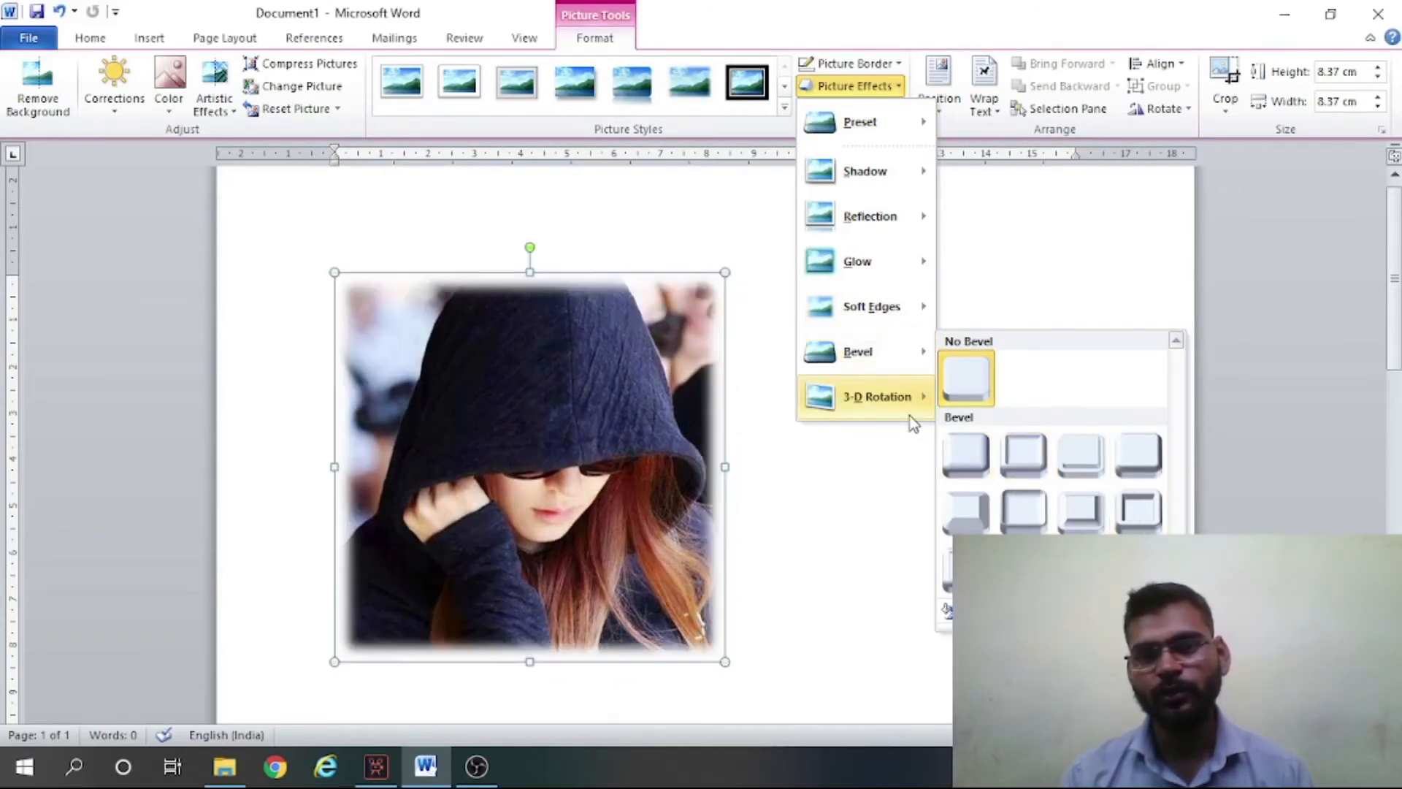
{"action": "mouse_move", "coordinate": [908, 409]}
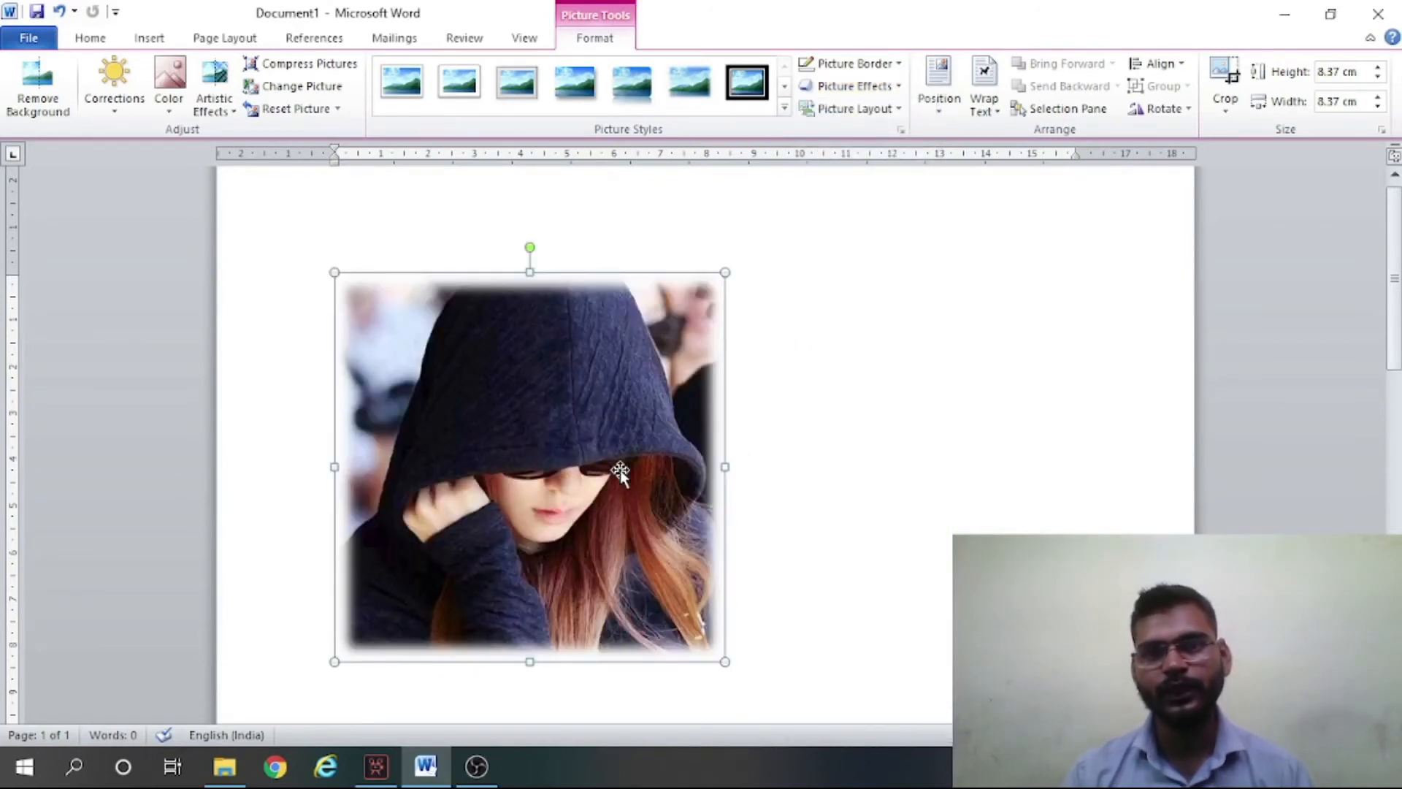
{"action": "left_click", "coordinate": [898, 111]}
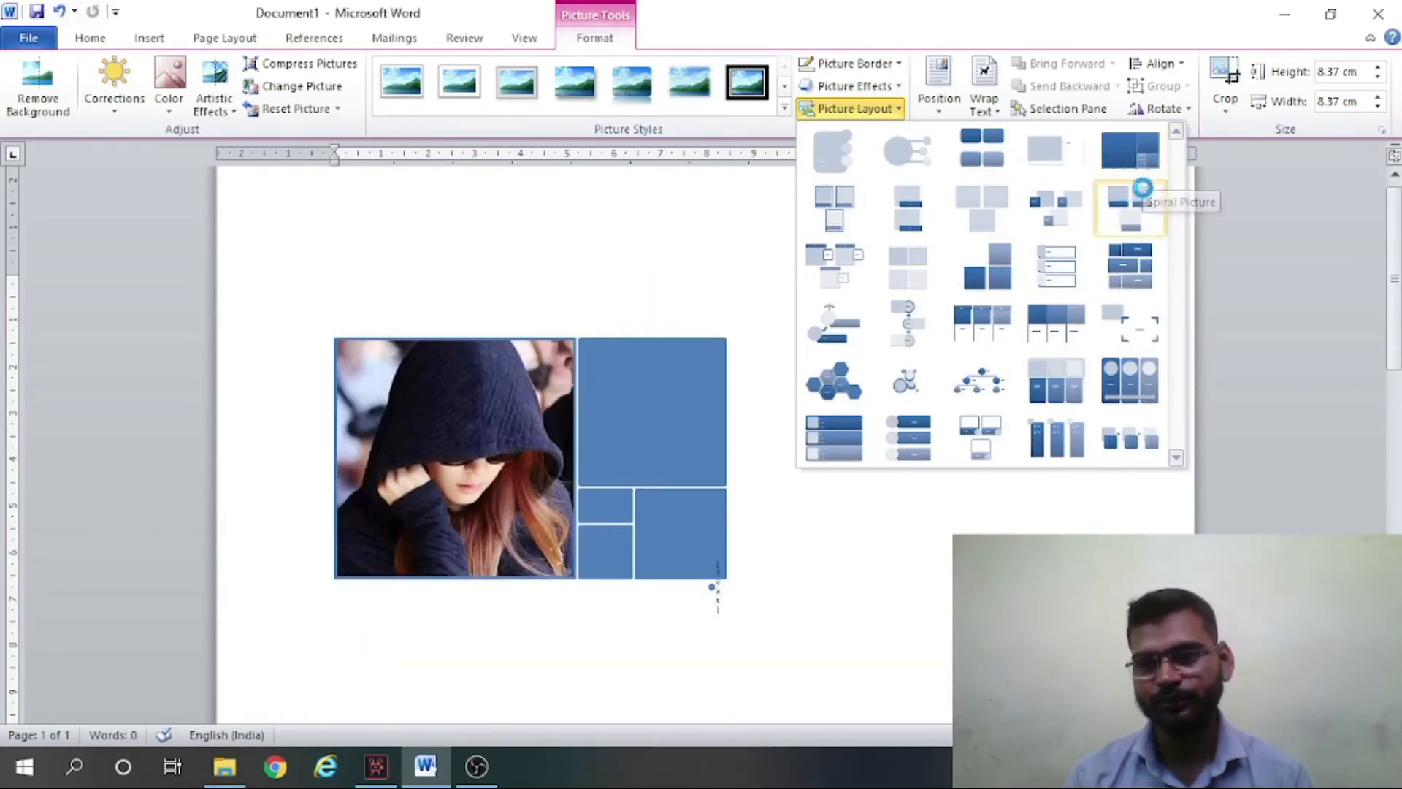
{"action": "left_click", "coordinate": [1048, 10]}
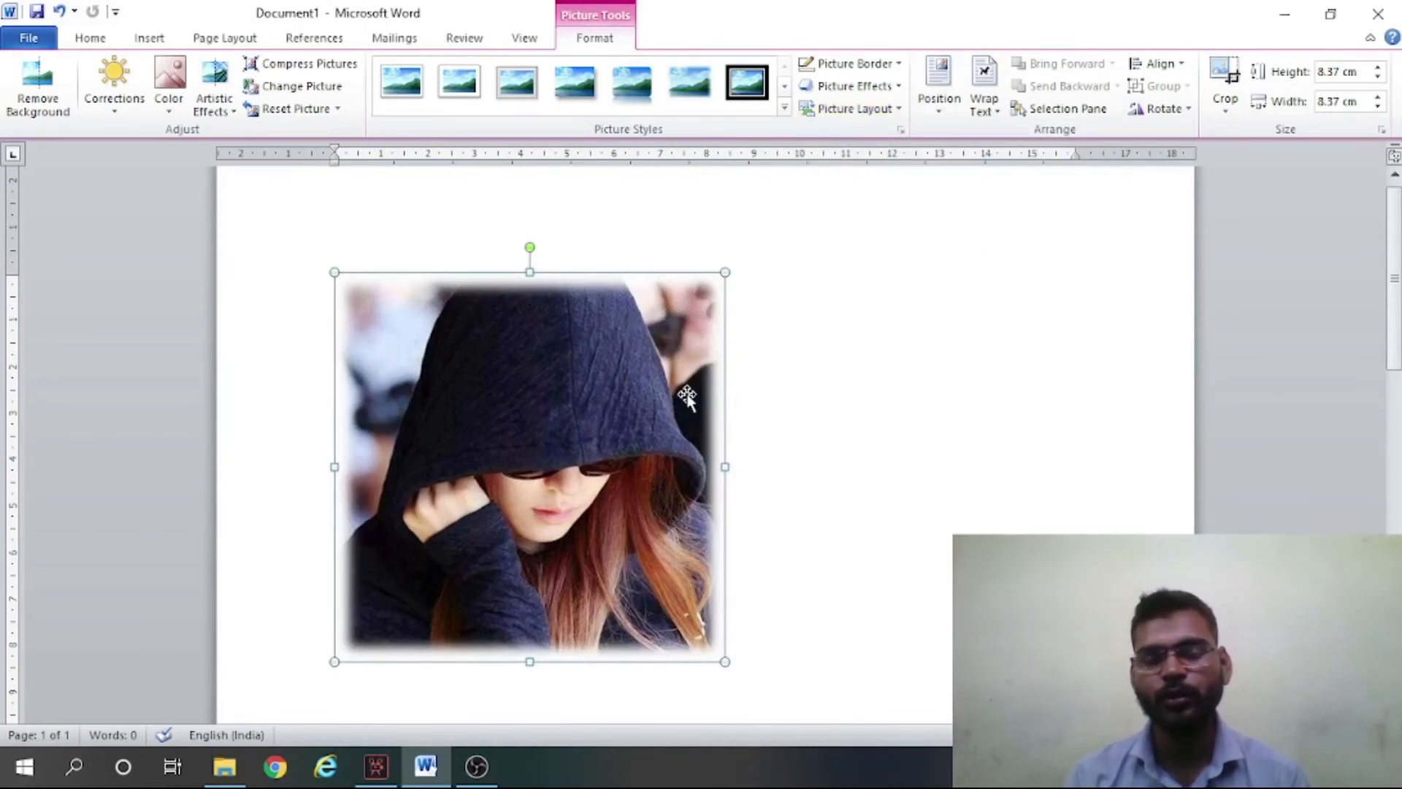
- Position the picture at the top center of the page with square text wrapping
{"action": "left_click", "coordinate": [945, 108]}
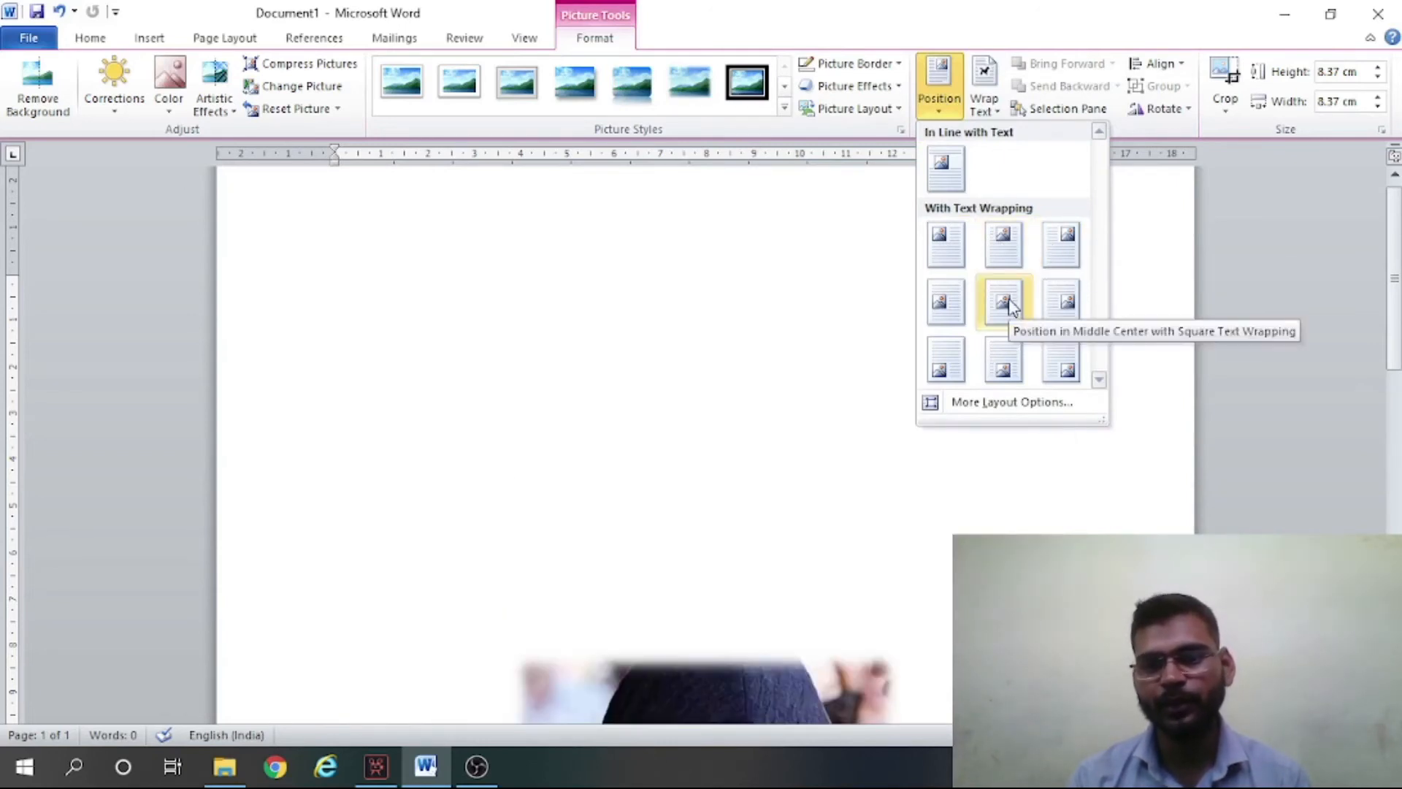
{"action": "left_click", "coordinate": [1007, 243]}
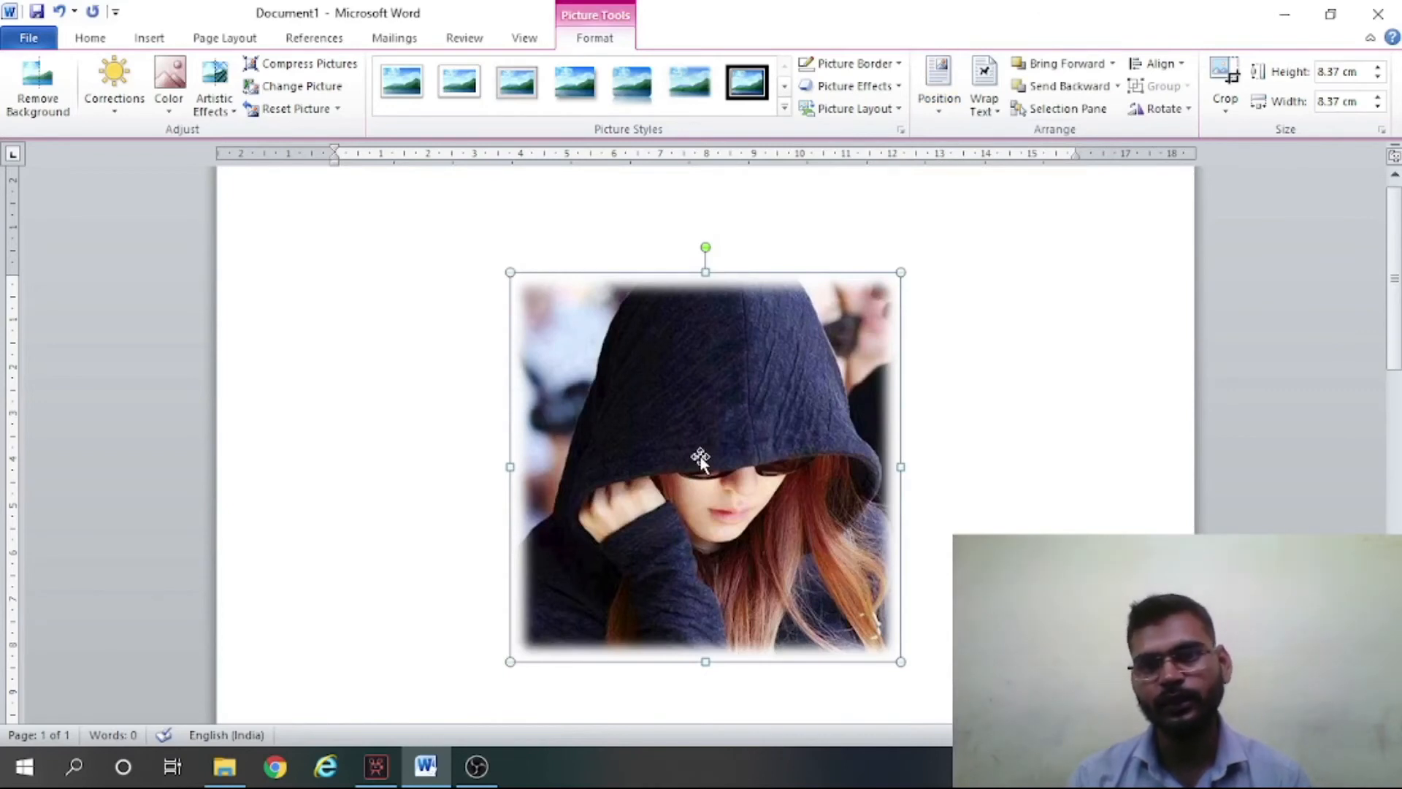
{"action": "left_click", "coordinate": [994, 110]}
{"action": "key", "text": "Escape"}
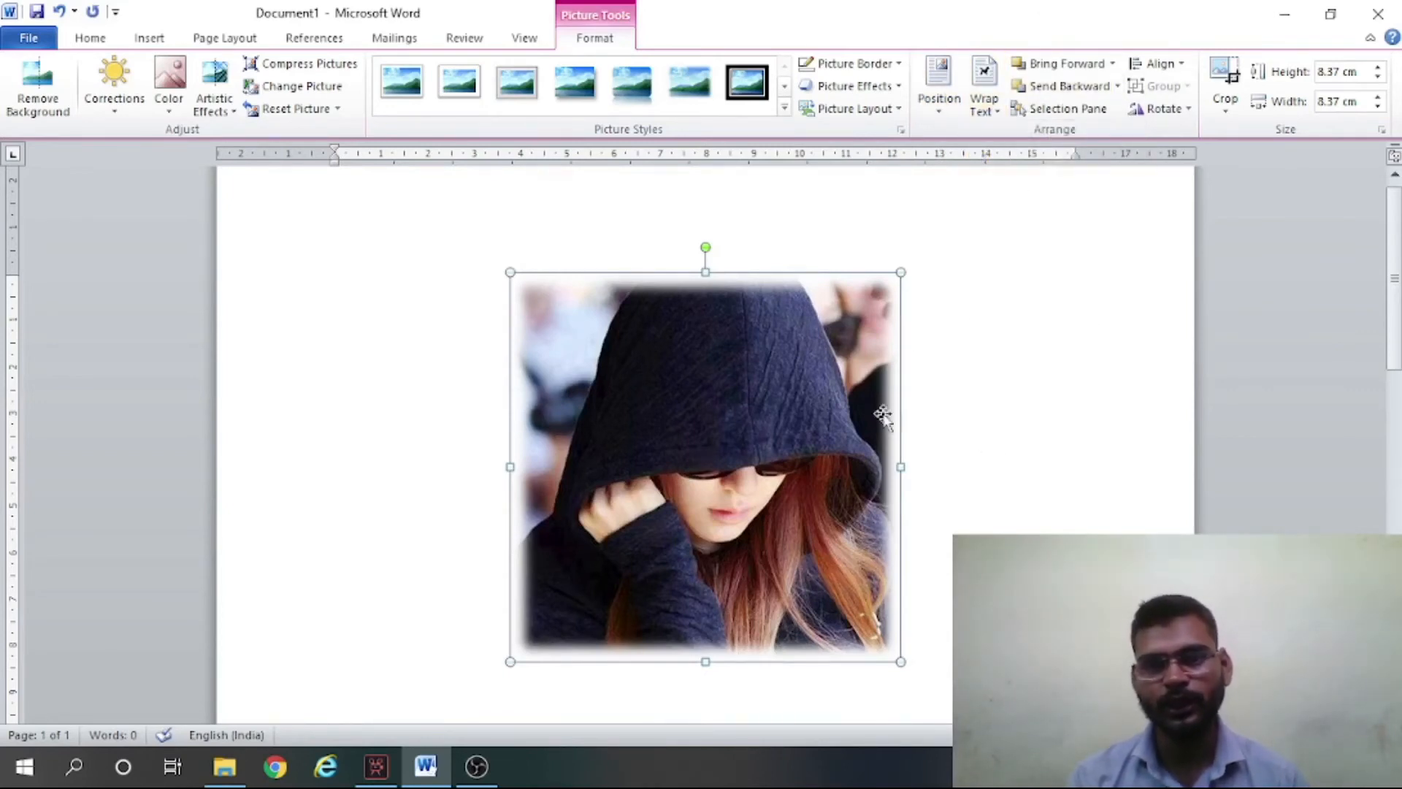
- Generate sample paragraphs around the picture with =rand(4,2)
{"action": "left_click", "coordinate": [491, 278]}
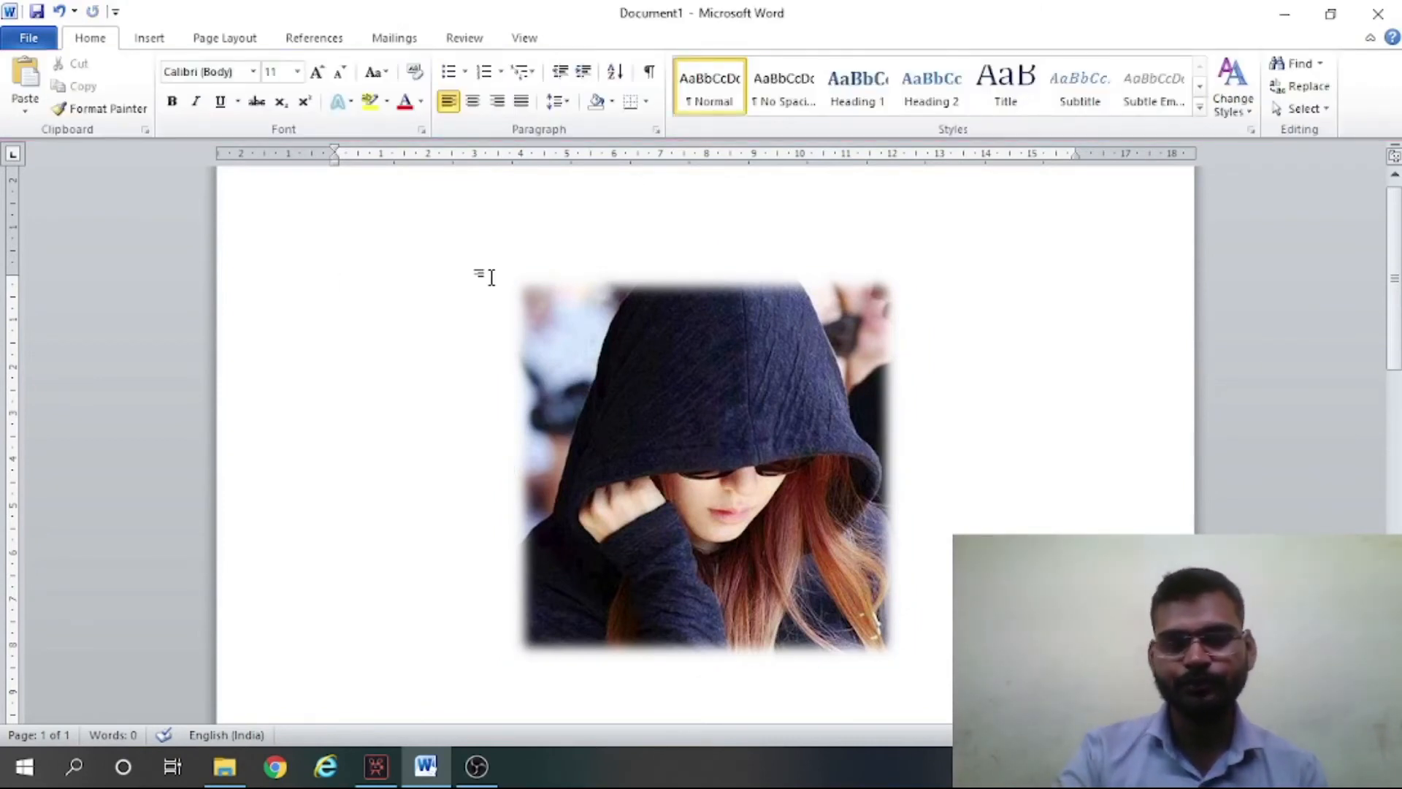
{"action": "type", "text": "=rand"}
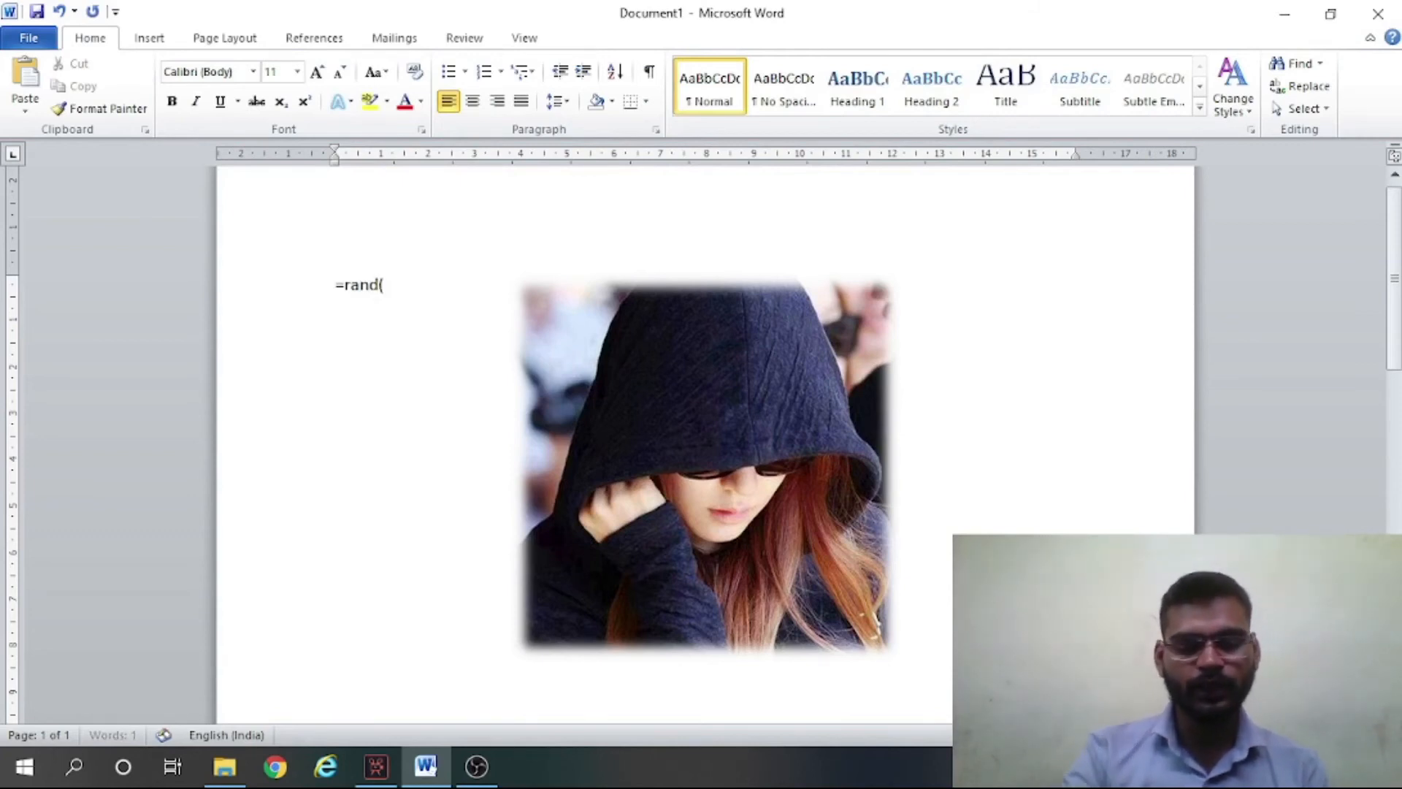
{"action": "type", "text": "(4,2"}
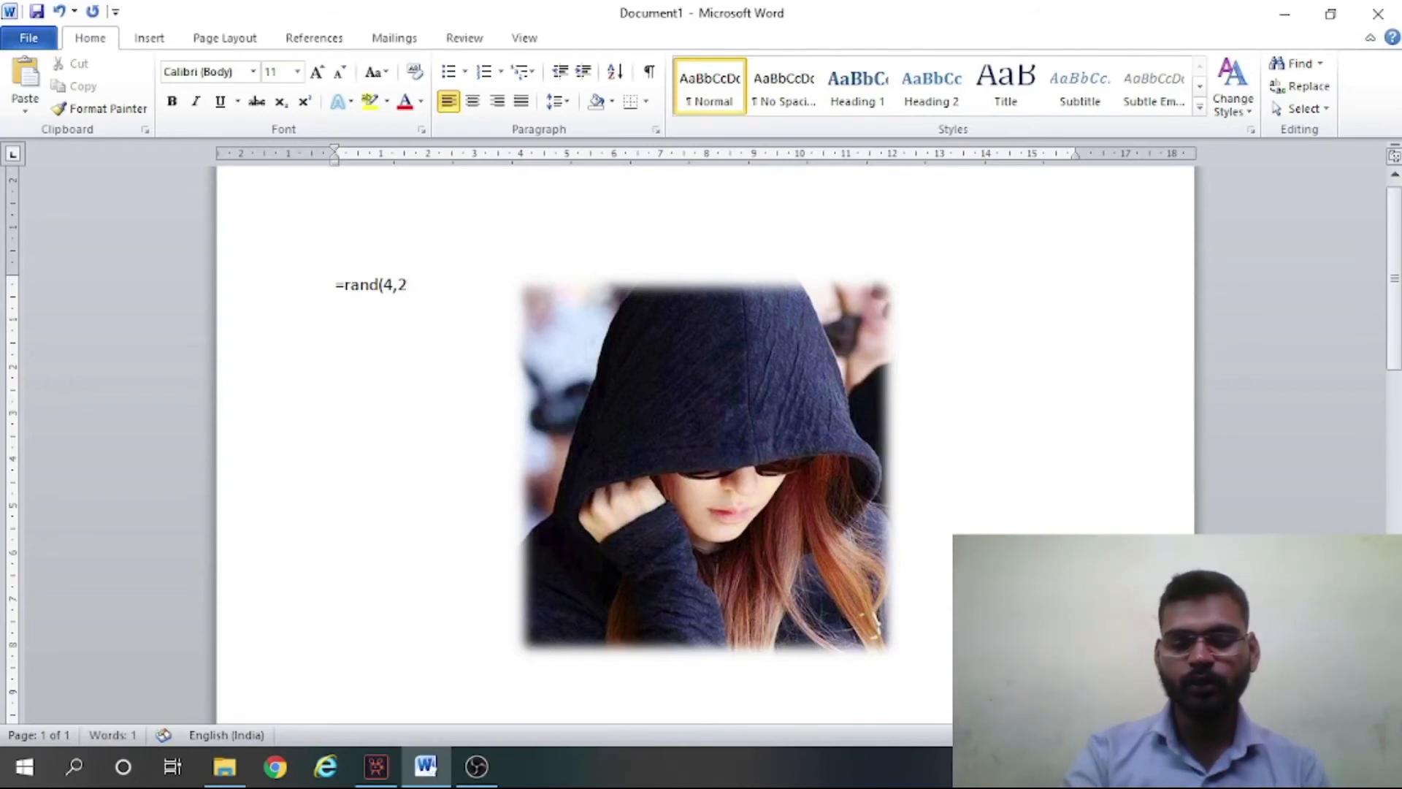
{"action": "type", "text": ")"}
{"action": "key", "text": "Return"}
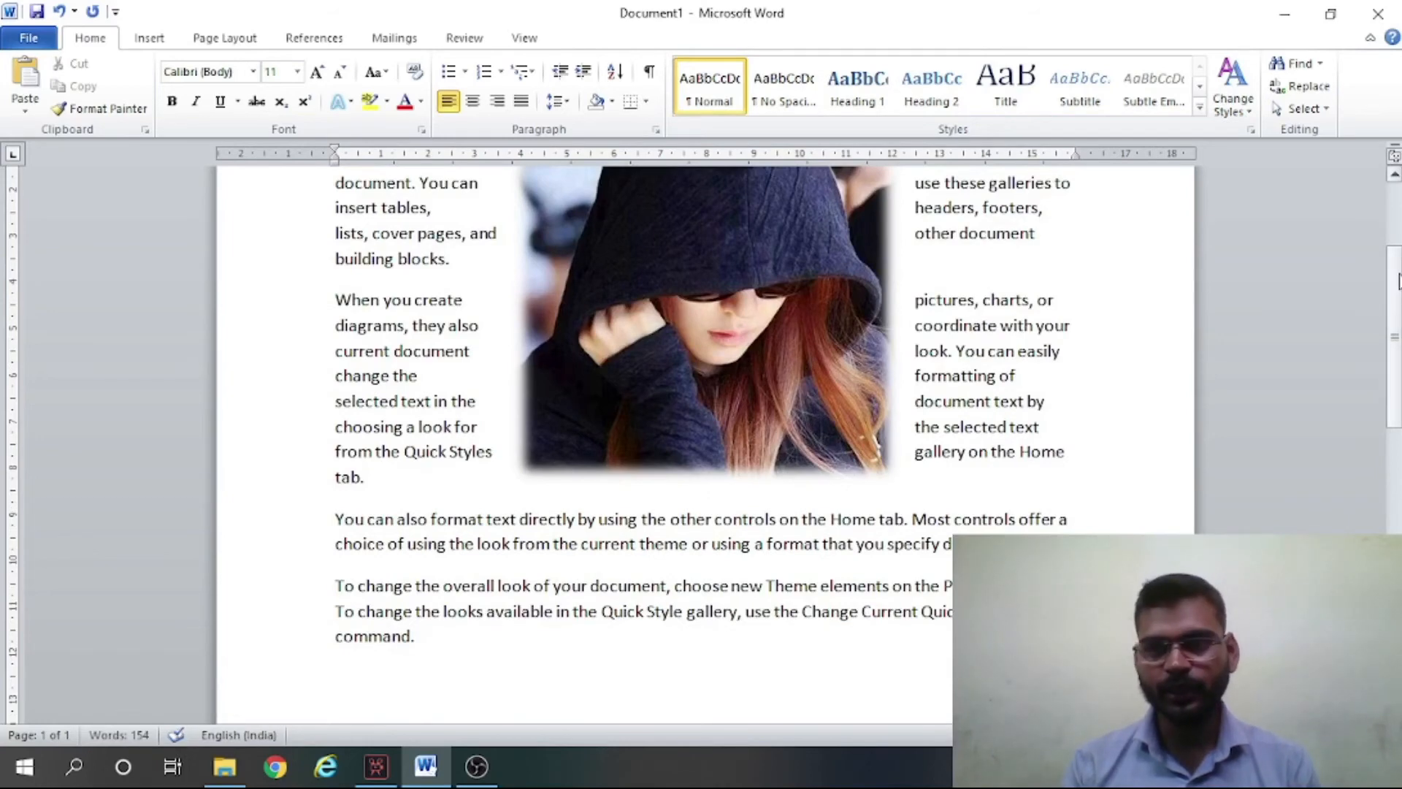
{"action": "scroll", "coordinate": [1397, 281], "scroll_direction": "up", "scroll_amount": 2}
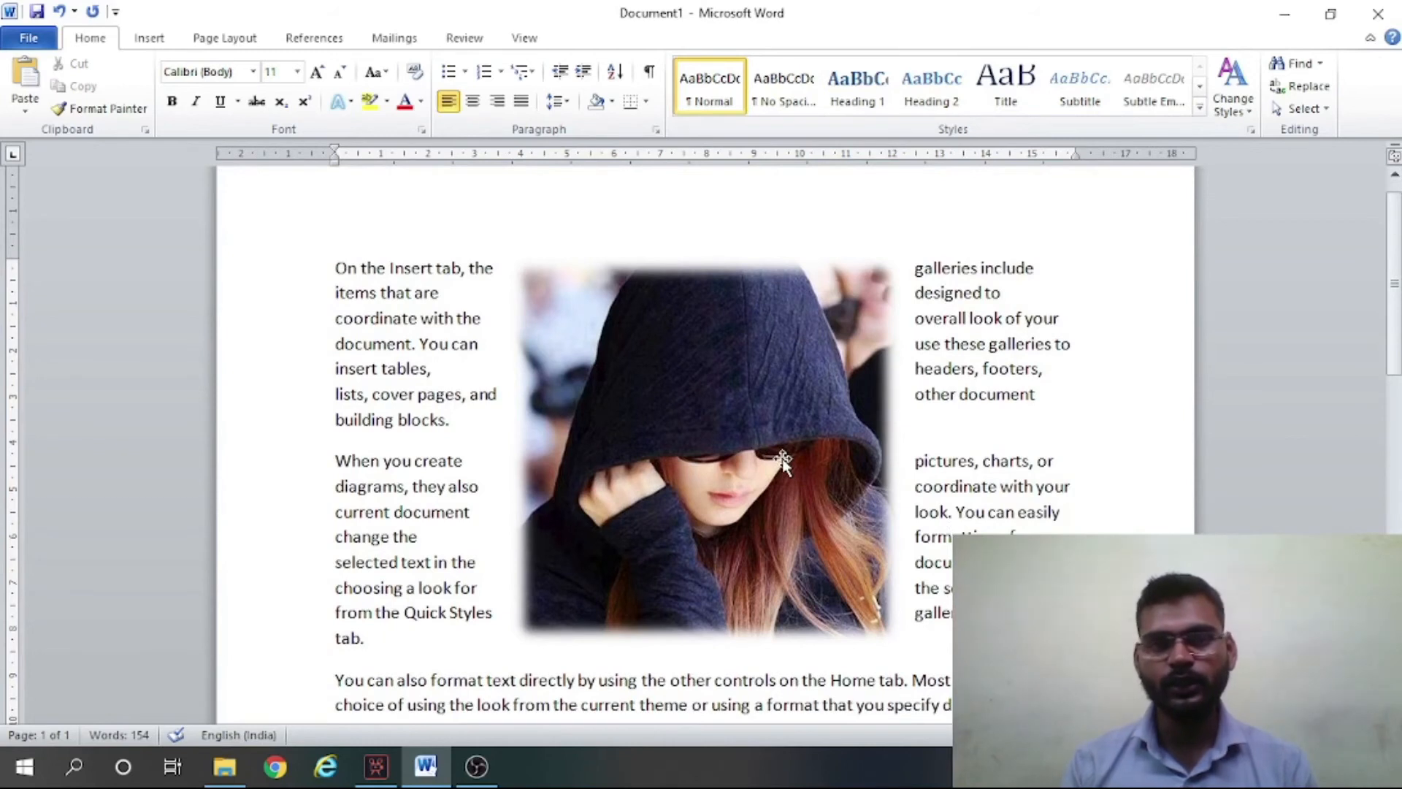
{"action": "left_click", "coordinate": [782, 458]}
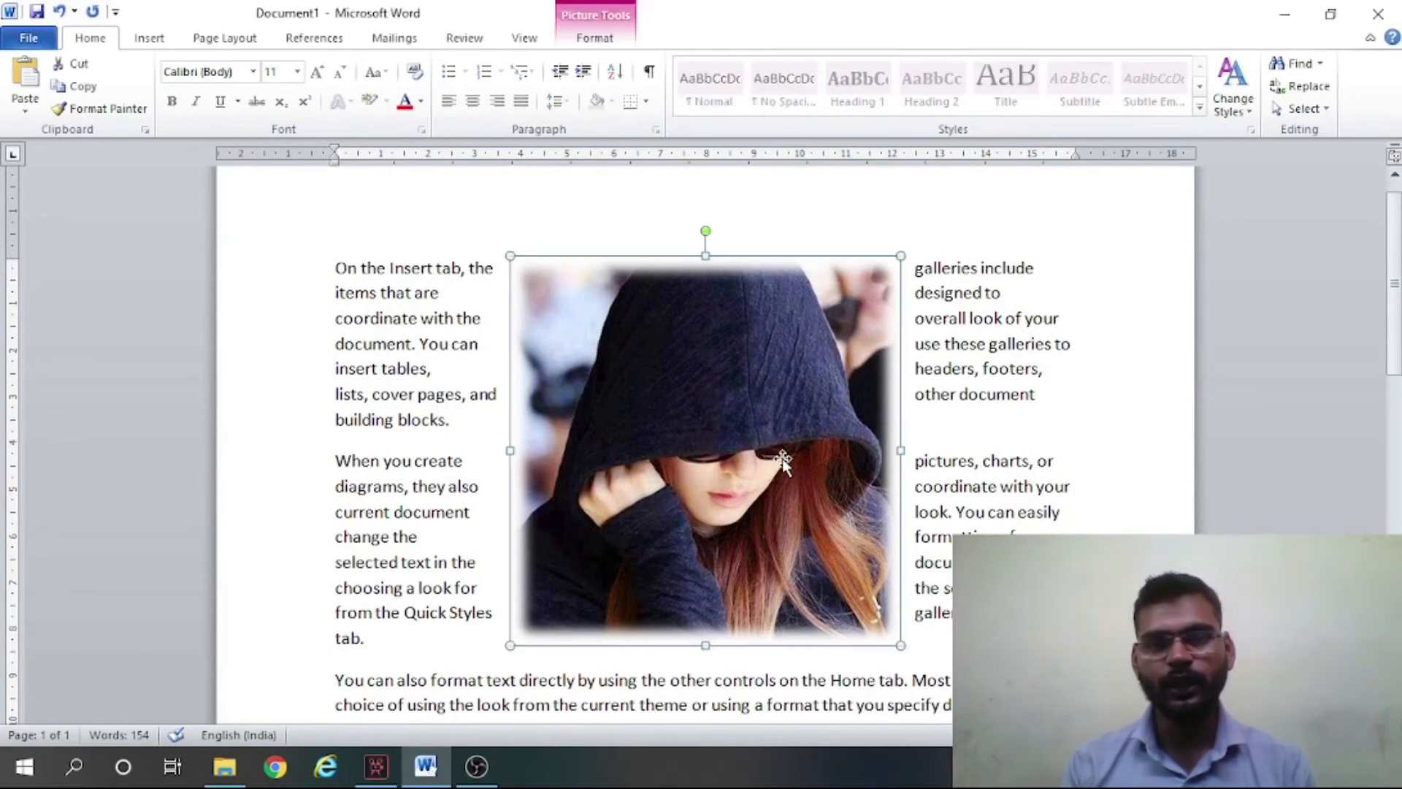
{"action": "left_click", "coordinate": [612, 41]}
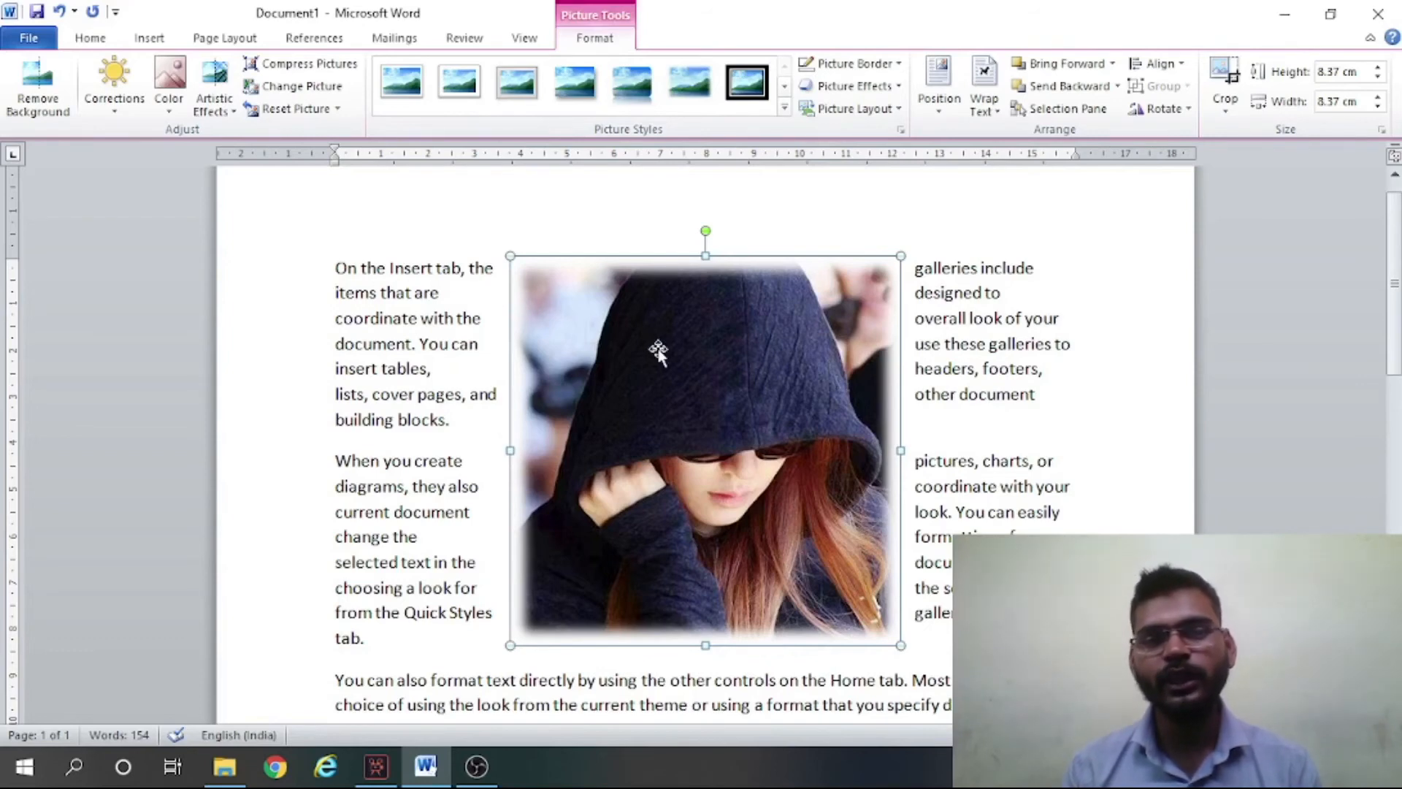
- Enlarge all the document text to 14 pt and justify it
{"action": "left_click", "coordinate": [1009, 376]}
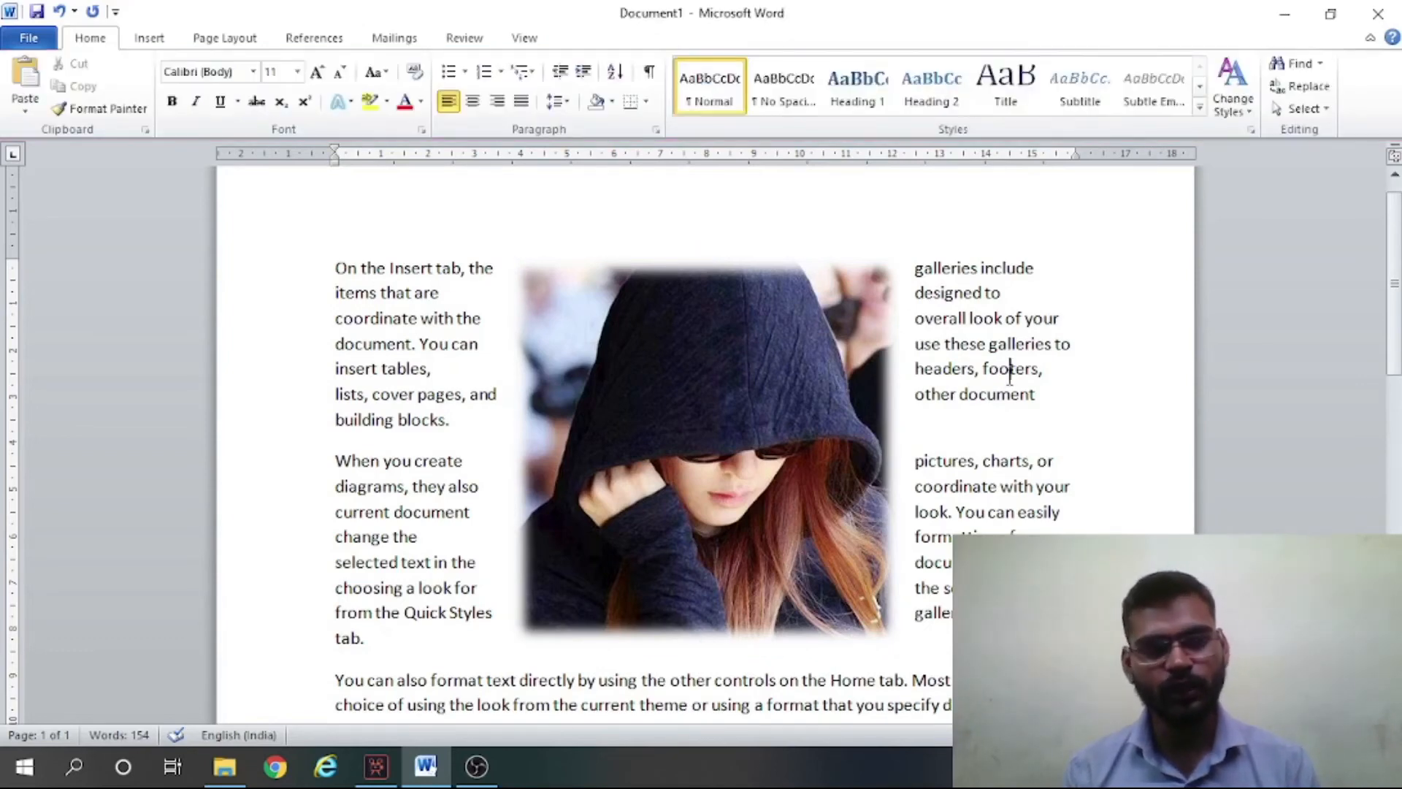
{"action": "key", "text": "ctrl+a"}
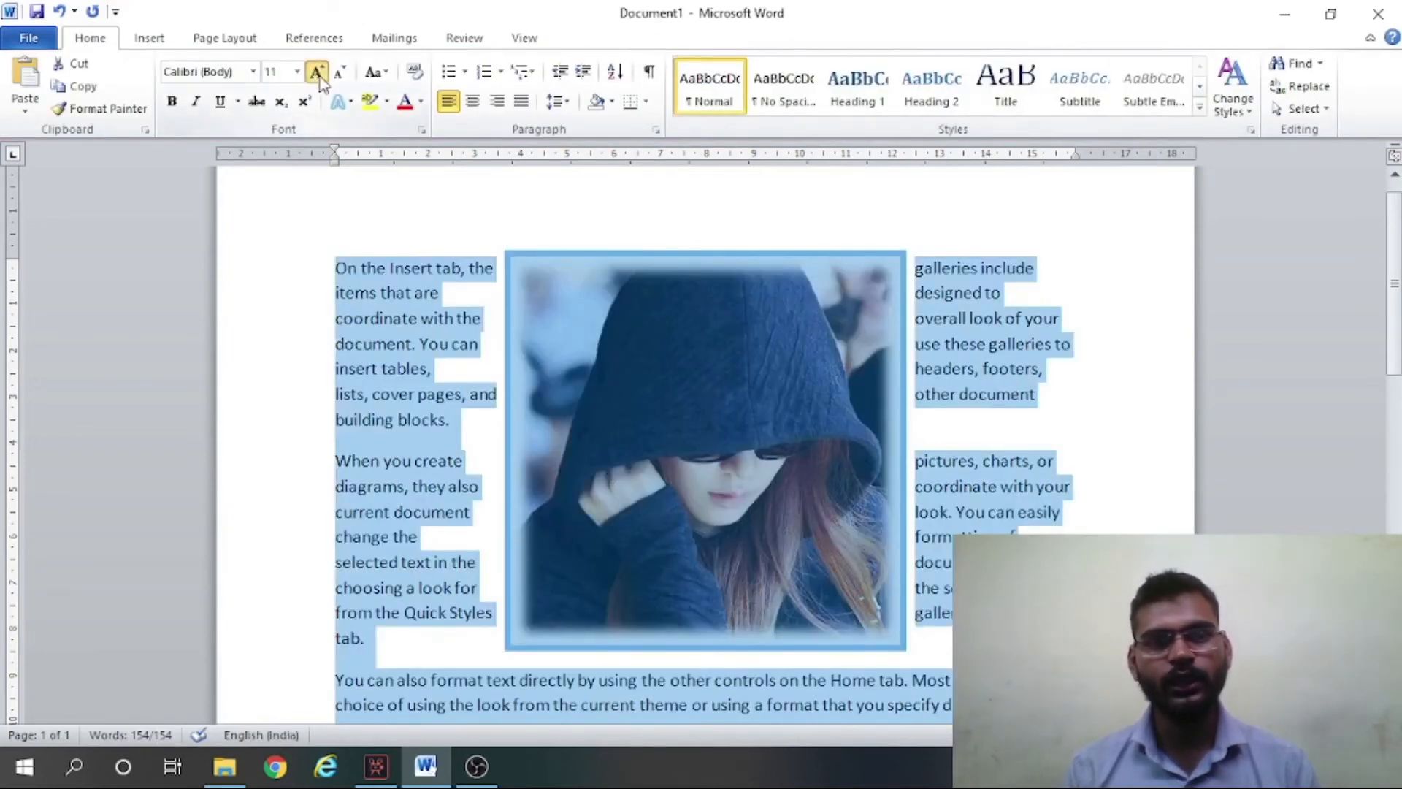
{"action": "left_click", "coordinate": [317, 72]}
{"action": "left_click", "coordinate": [317, 72]}
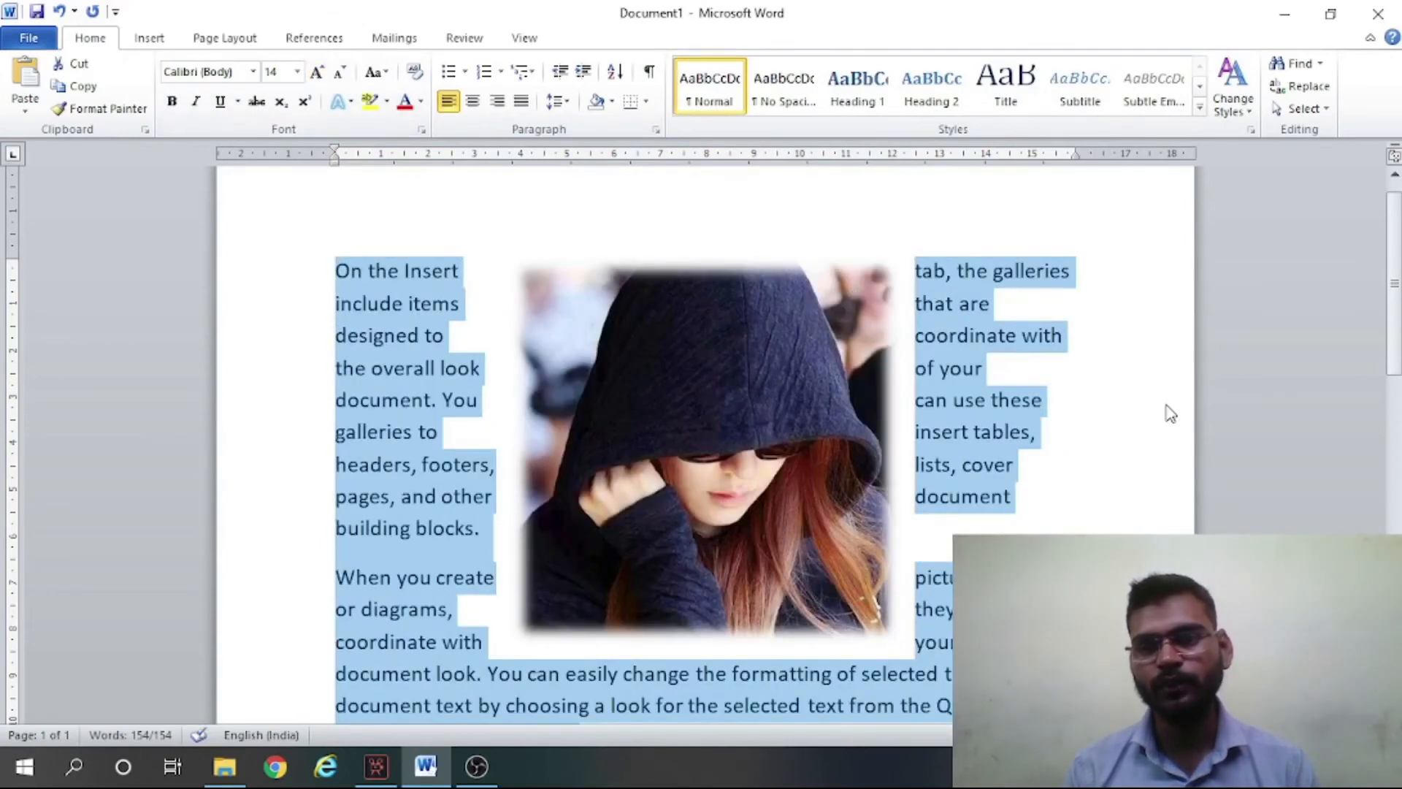
{"action": "left_click", "coordinate": [523, 102]}
{"action": "left_click", "coordinate": [1110, 424]}
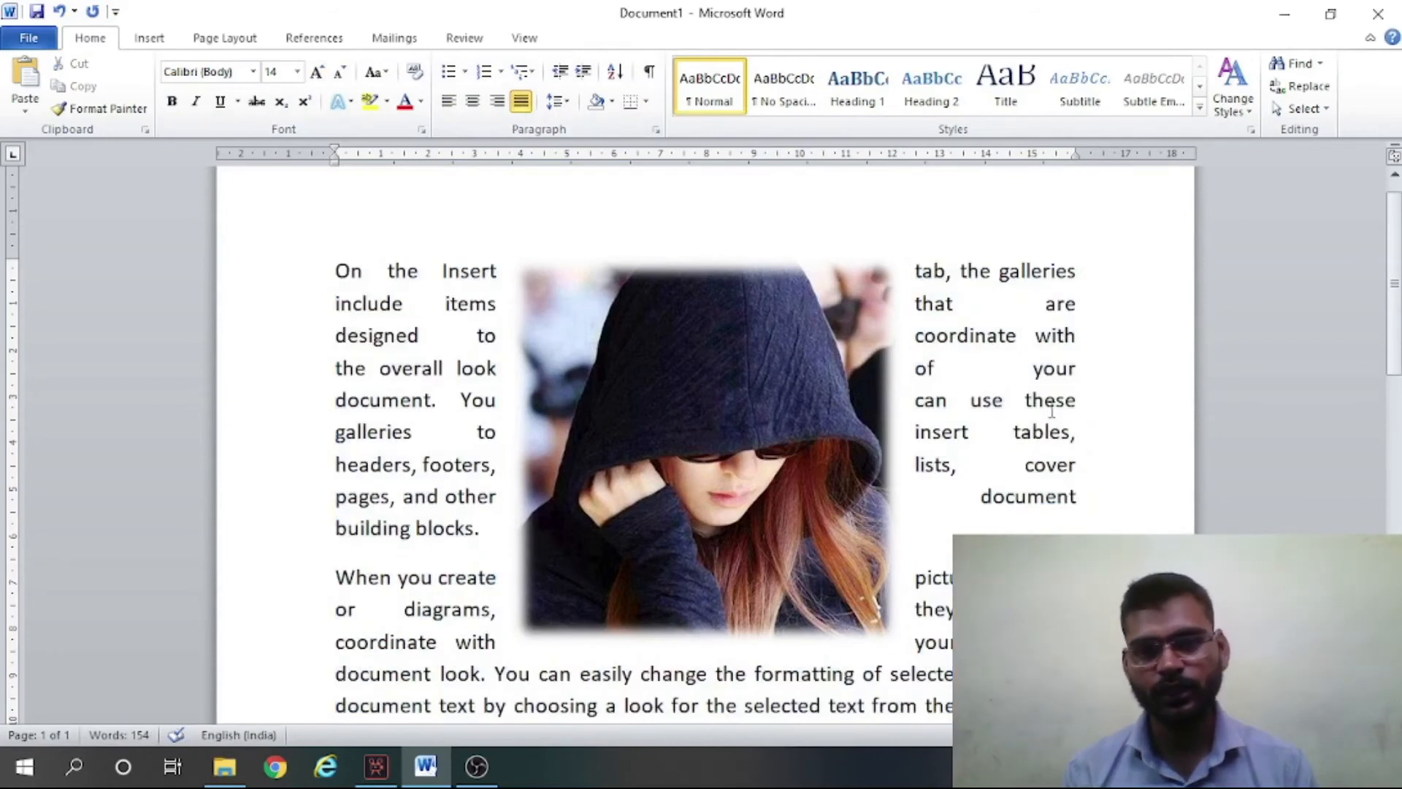
- Shrink the picture to about 7.53 cm square and move it to the right of the first two paragraphs
{"action": "left_click", "coordinate": [757, 402]}
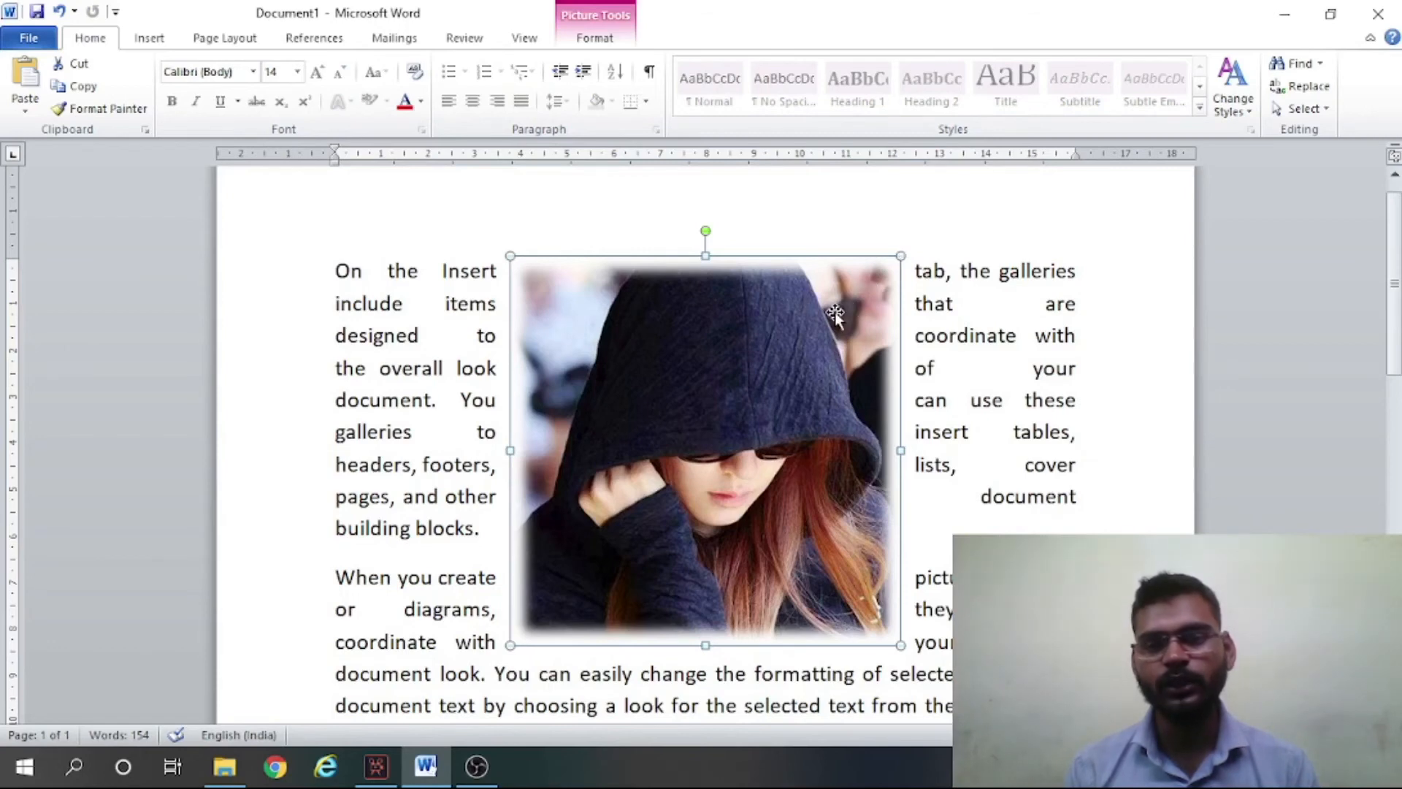
{"action": "left_click_drag", "start_coordinate": [901, 255], "coordinate": [861, 295]}
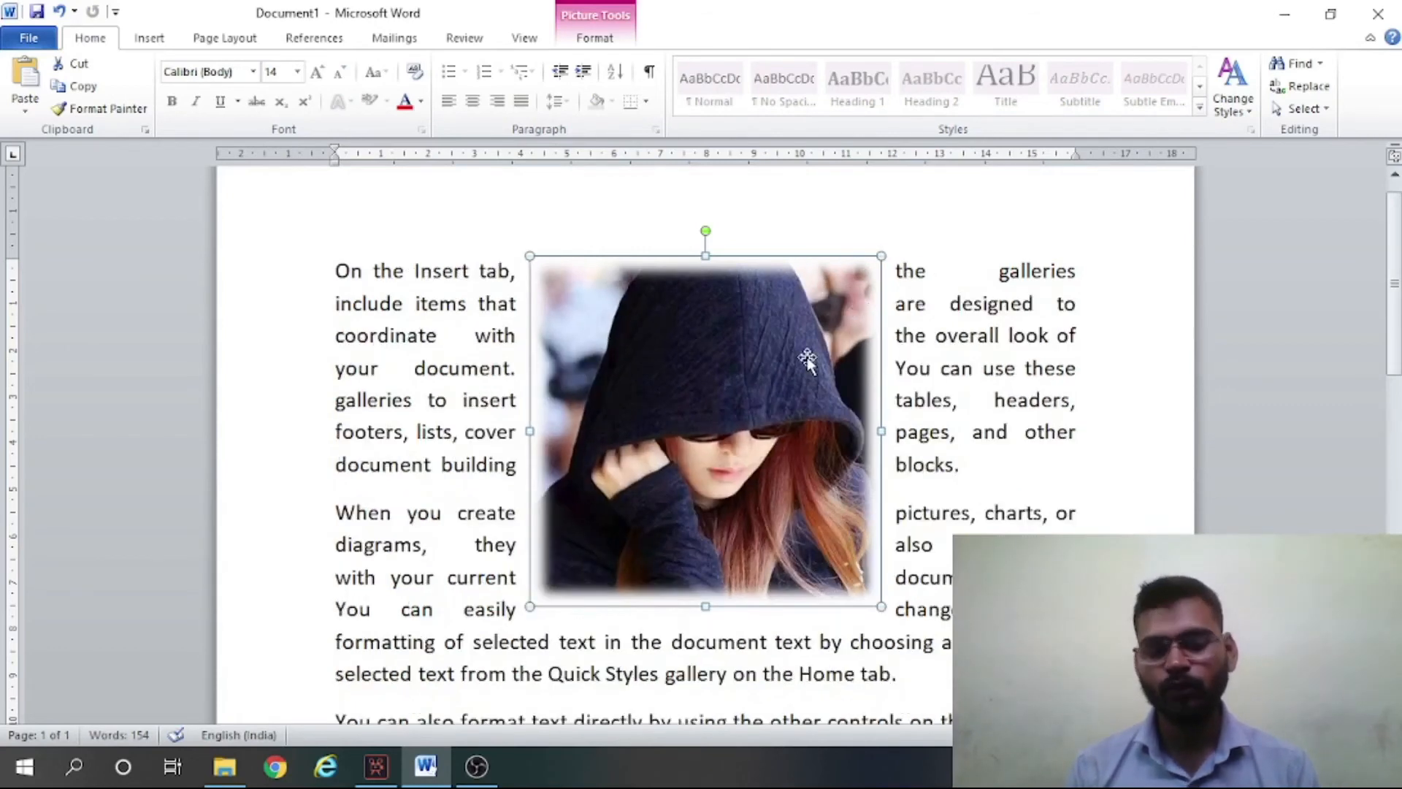
{"action": "left_click_drag", "start_coordinate": [807, 357], "coordinate": [808, 461]}
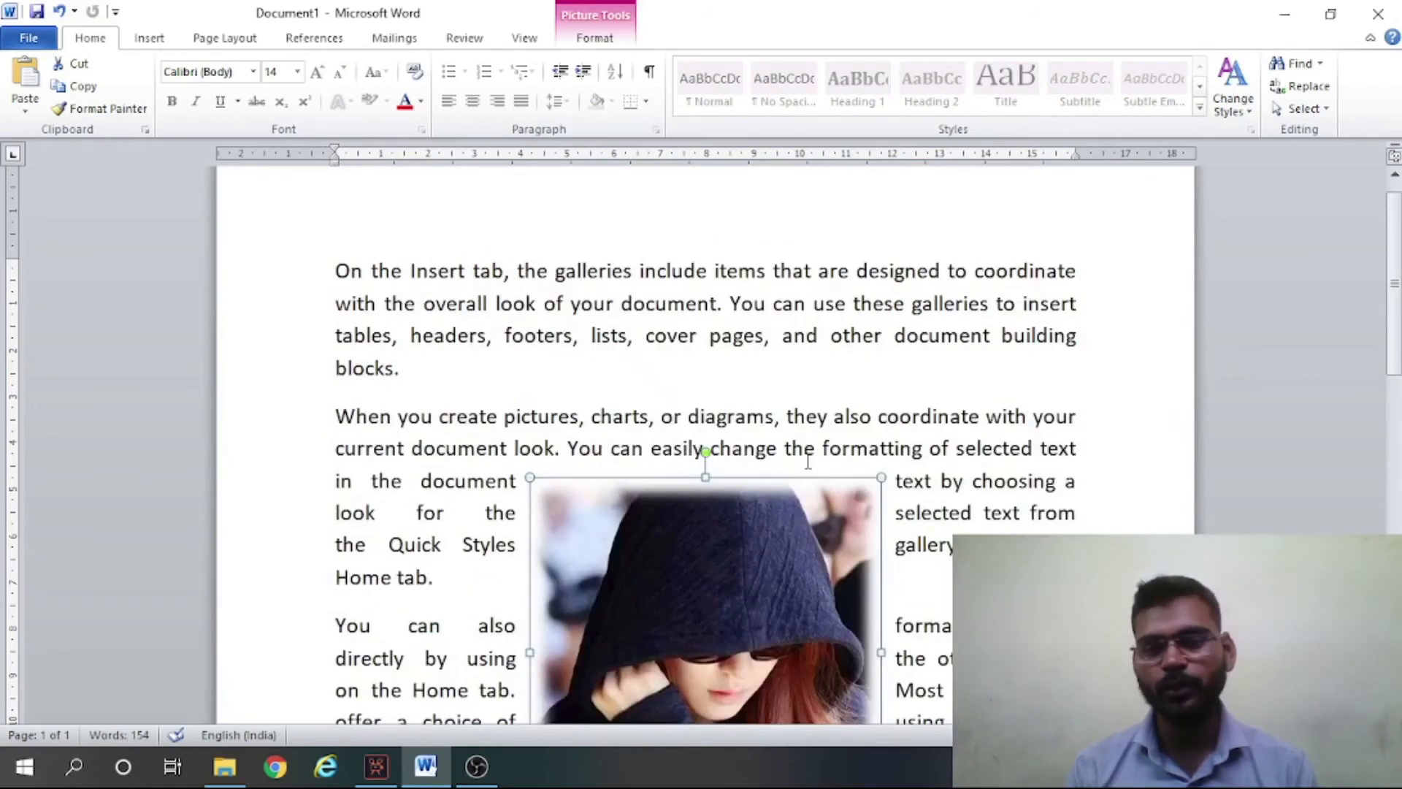
{"action": "left_click_drag", "start_coordinate": [751, 560], "coordinate": [900, 400]}
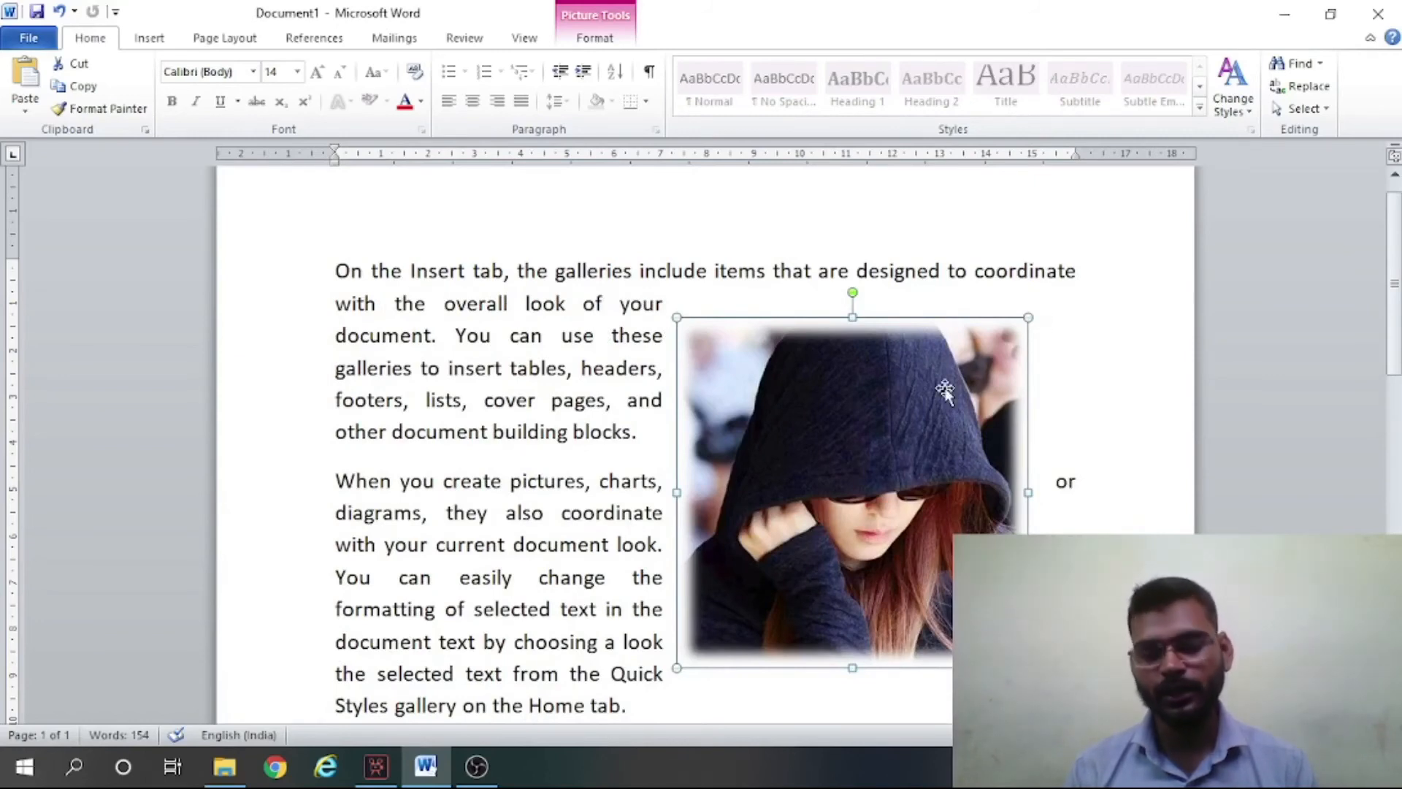
{"action": "left_click_drag", "start_coordinate": [944, 386], "coordinate": [978, 303]}
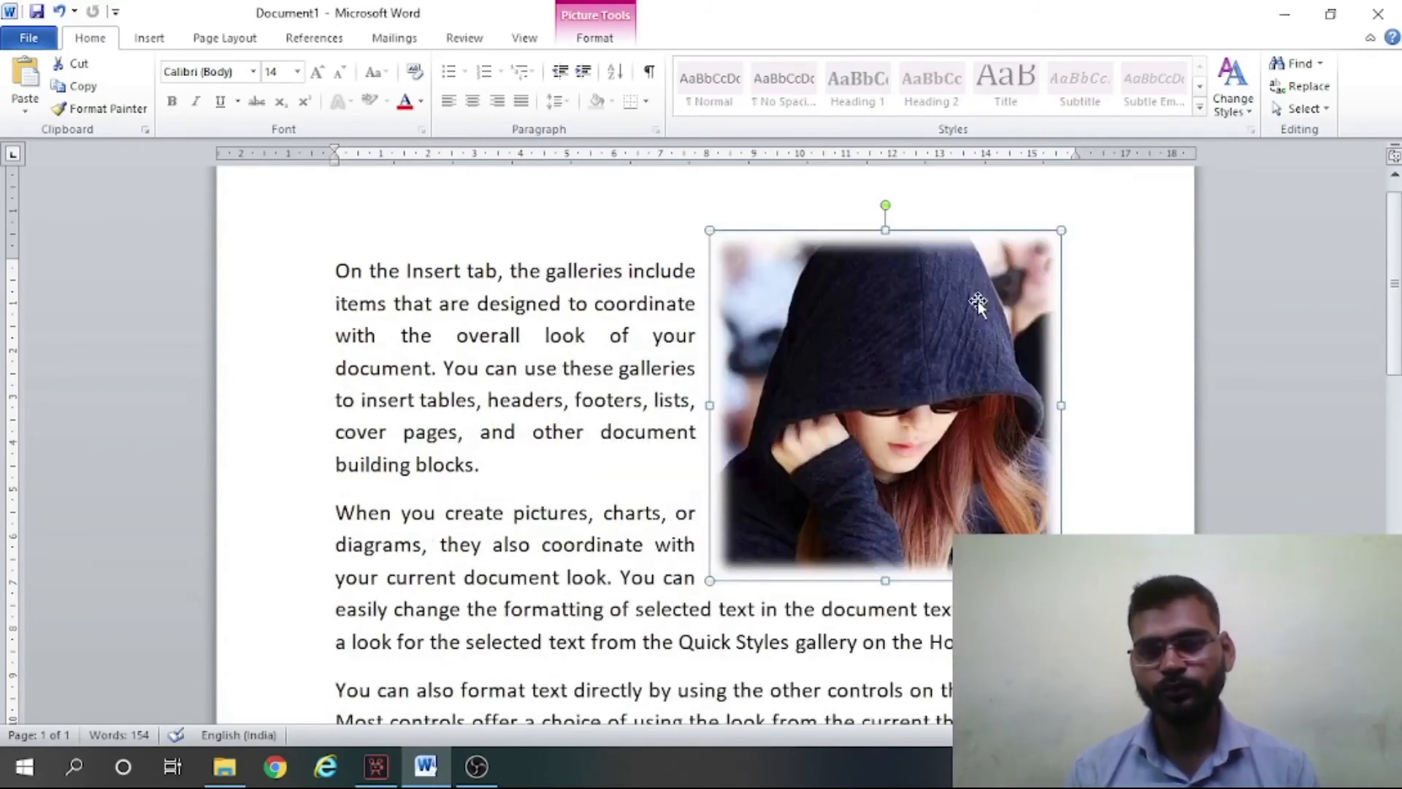
{"action": "left_click", "coordinate": [598, 581]}
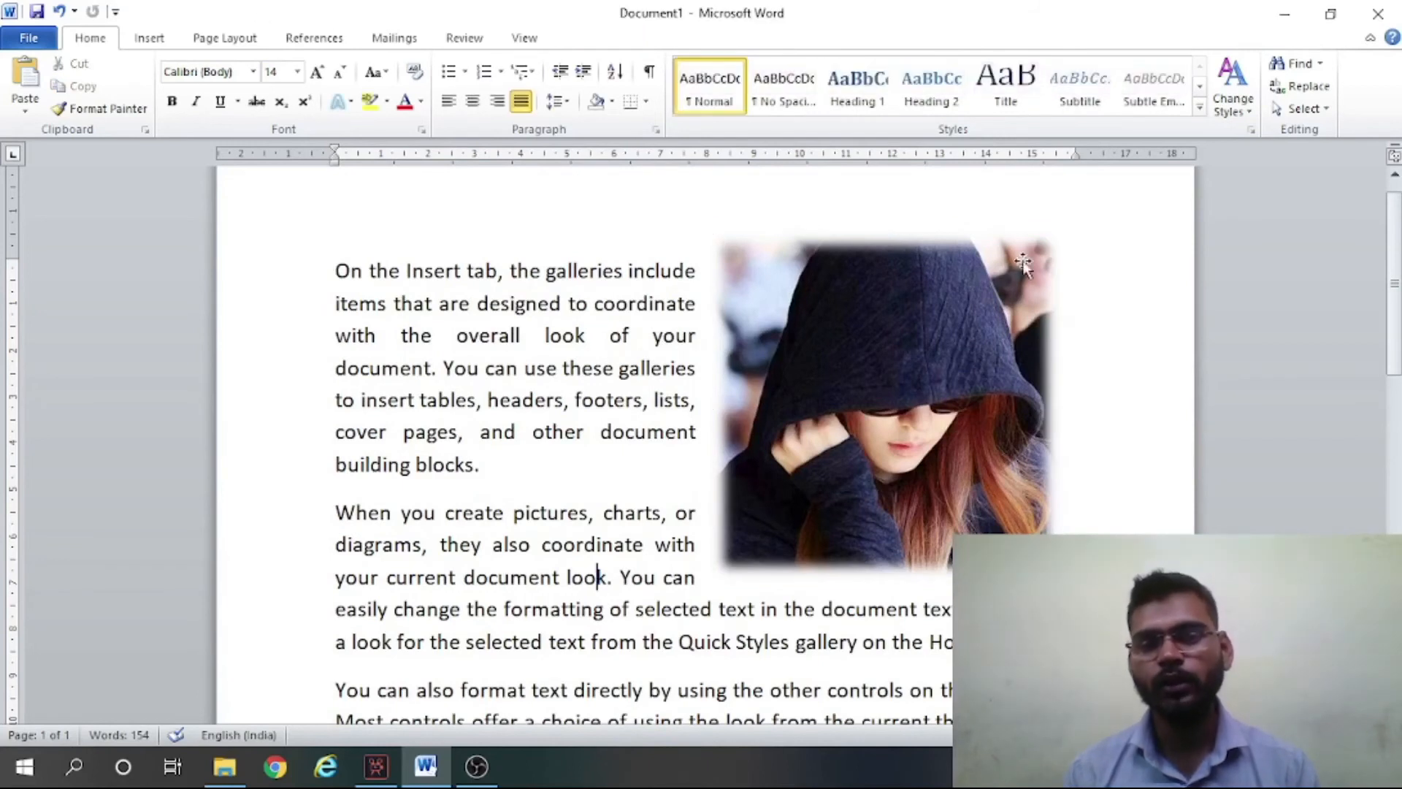
- Set the picture's text wrapping to In Front of Text
{"action": "left_click", "coordinate": [812, 320]}
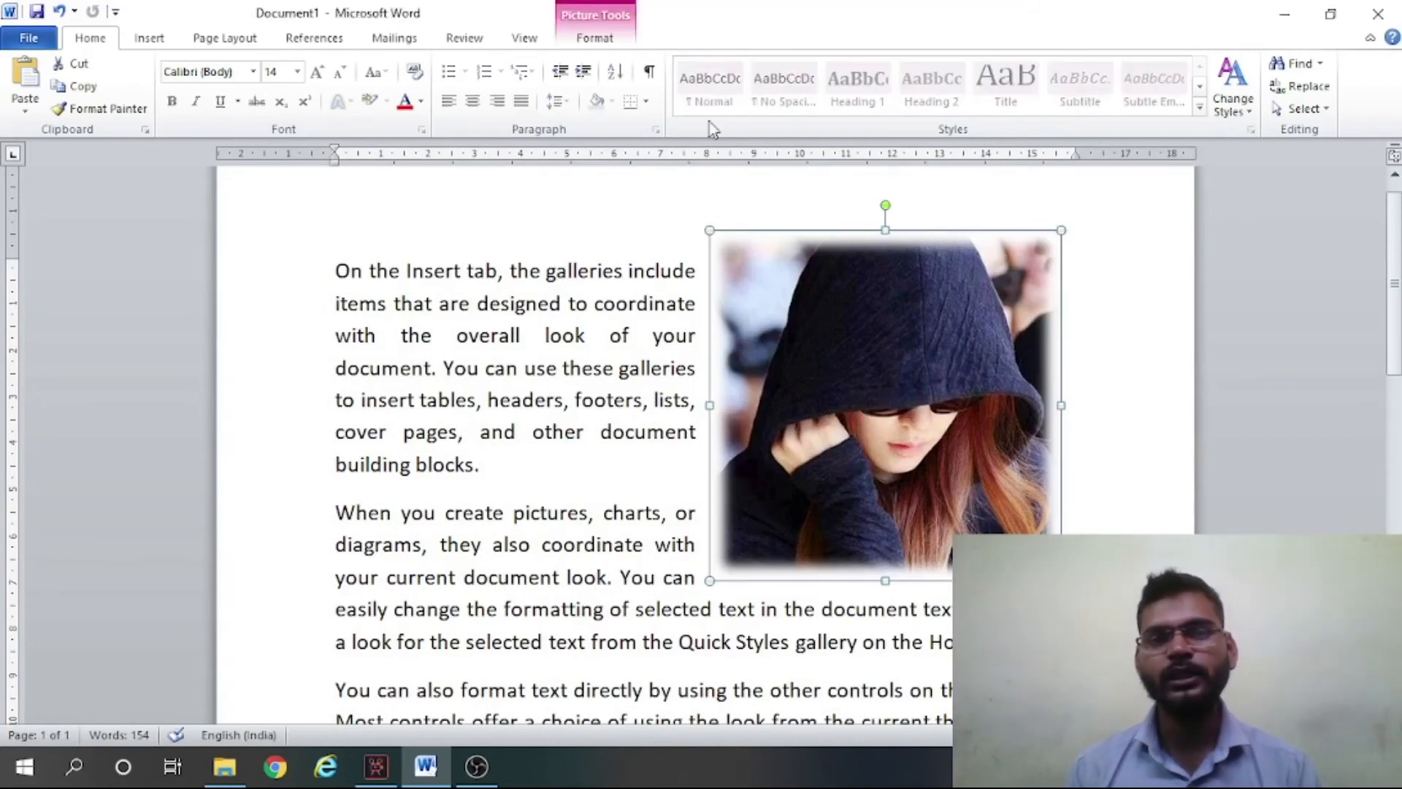
{"action": "left_click", "coordinate": [603, 43]}
{"action": "left_click", "coordinate": [989, 110]}
{"action": "left_click", "coordinate": [992, 112]}
{"action": "left_click", "coordinate": [991, 113]}
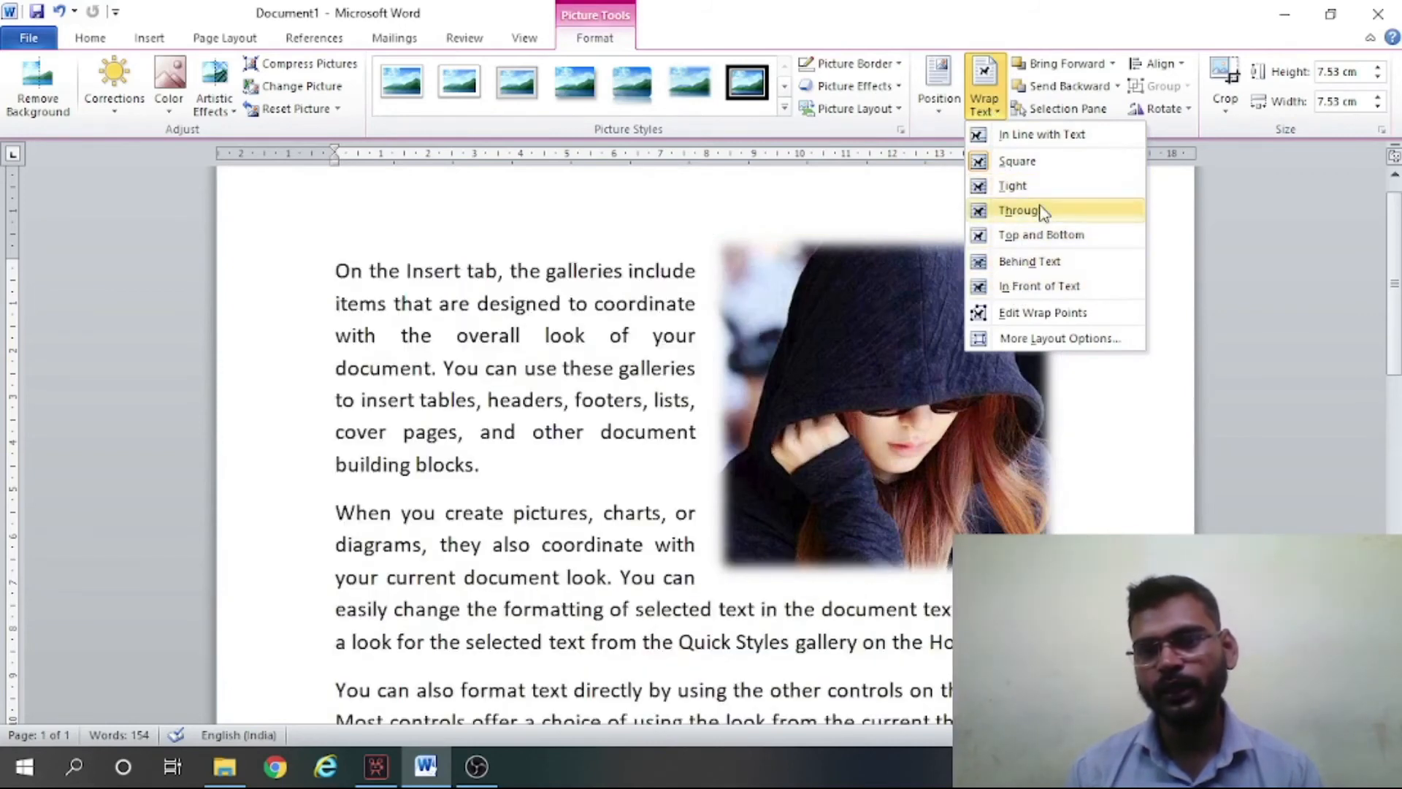
{"action": "left_click", "coordinate": [1037, 286]}
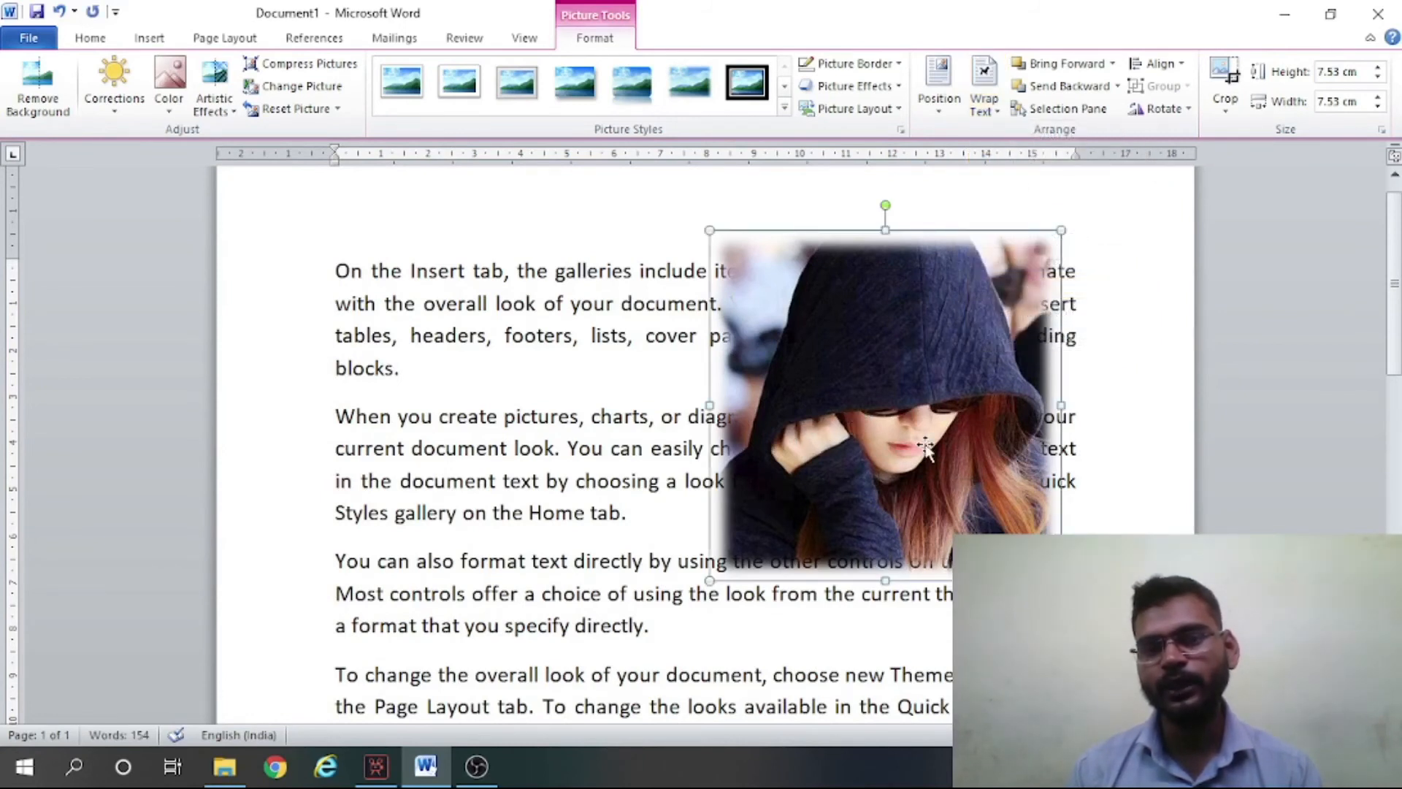
- Change the picture's text wrapping to Behind Text
{"action": "left_click", "coordinate": [986, 103]}
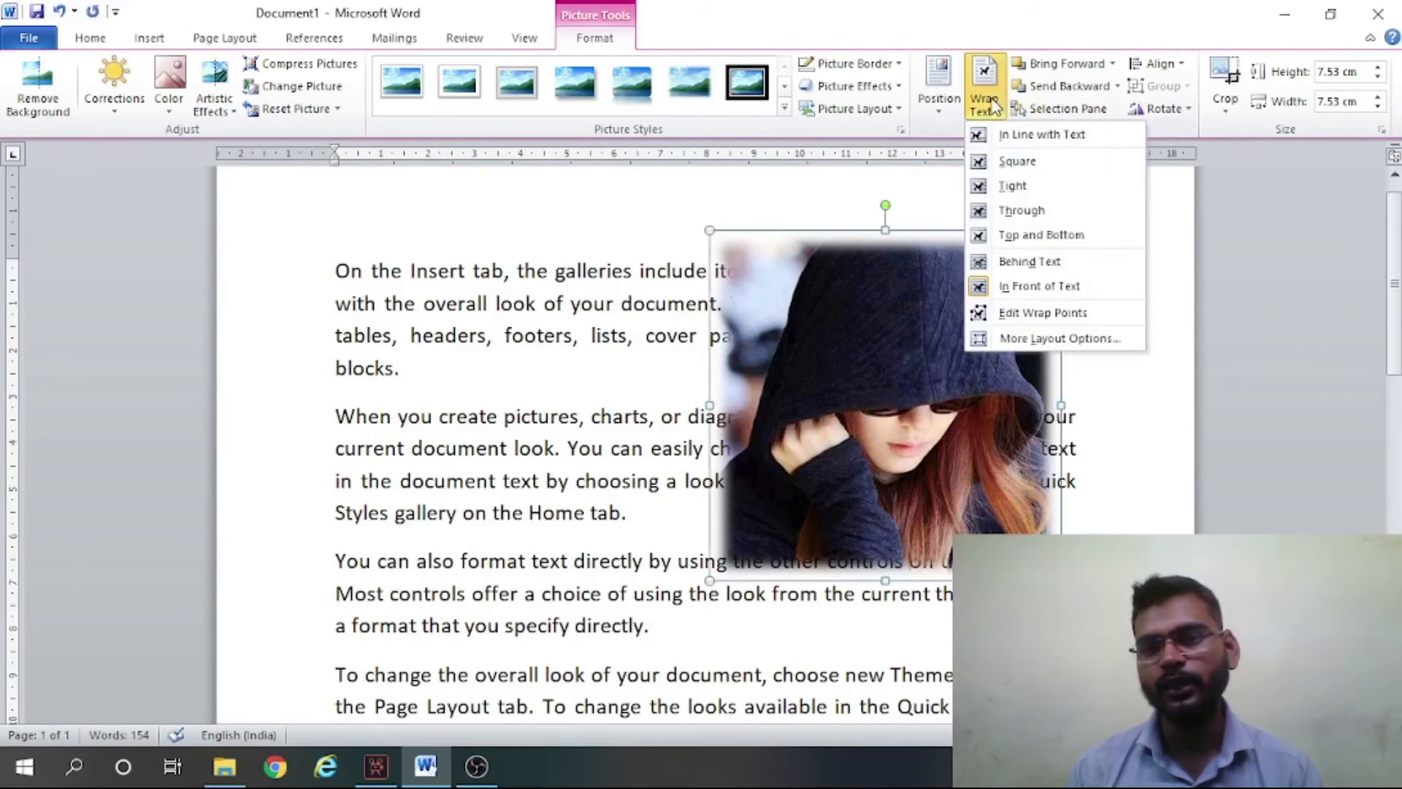
{"action": "left_click", "coordinate": [1014, 263]}
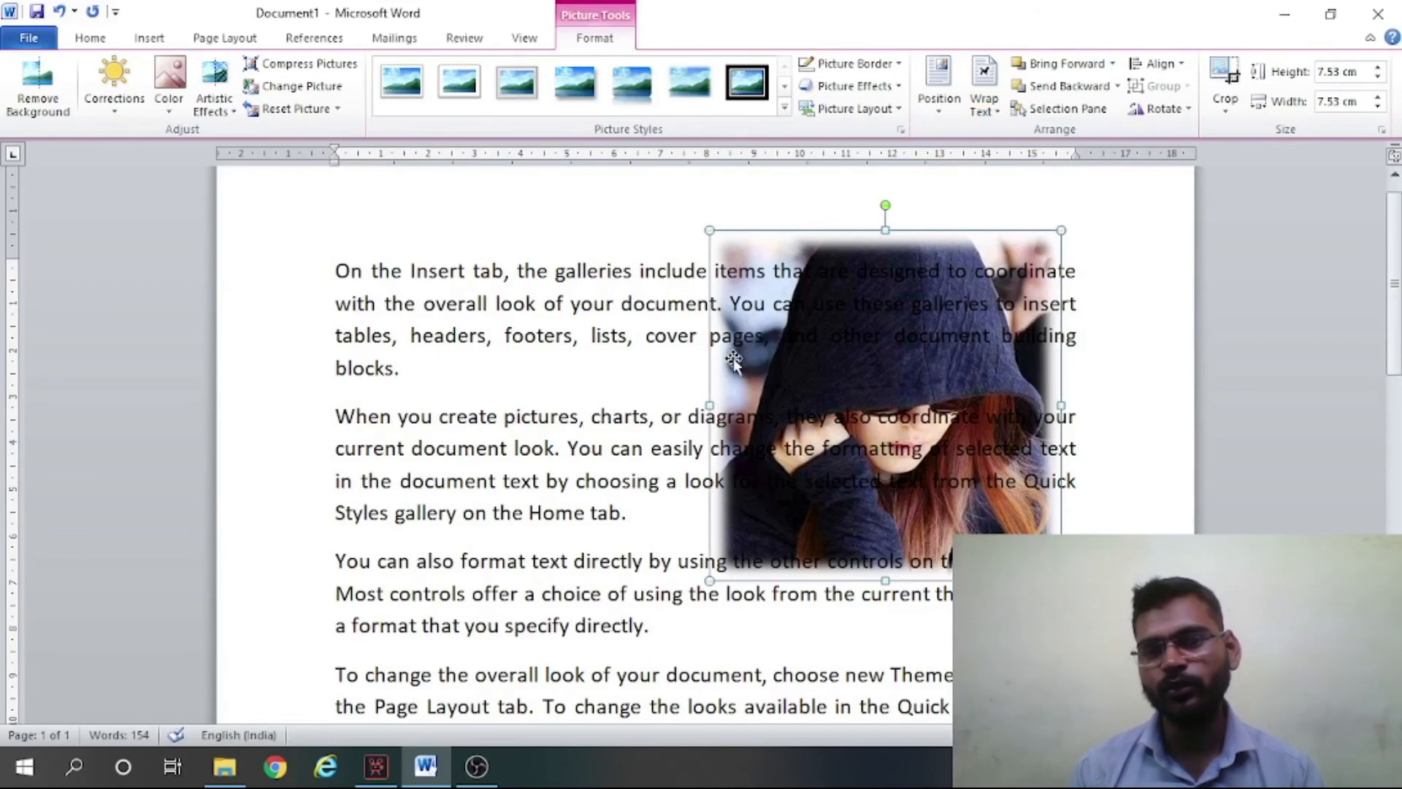
- Set the picture's text wrapping to Square and move it to the middle of the first two paragraphs, below the first line
{"action": "left_click", "coordinate": [993, 113]}
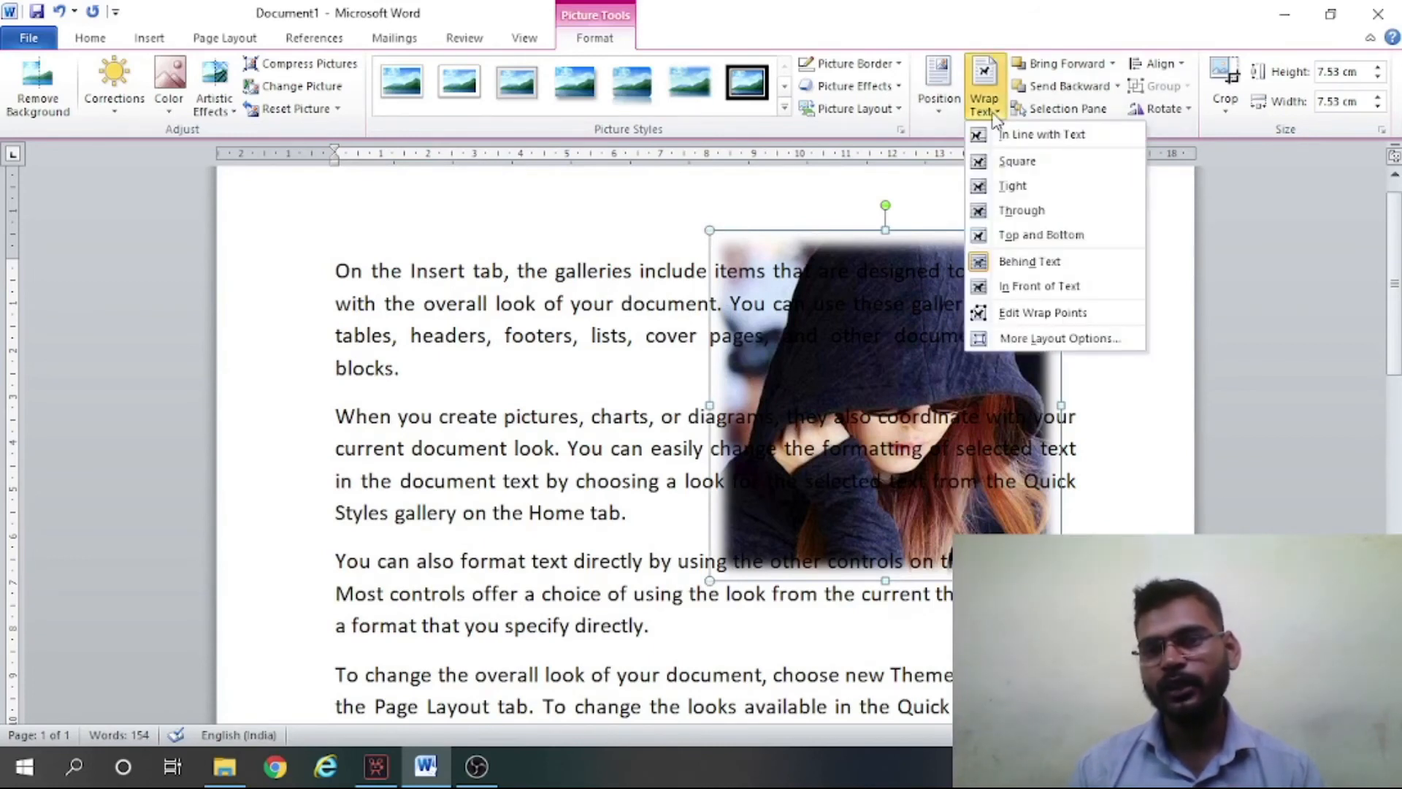
{"action": "left_click", "coordinate": [1016, 160]}
{"action": "left_click_drag", "start_coordinate": [922, 314], "coordinate": [618, 410]}
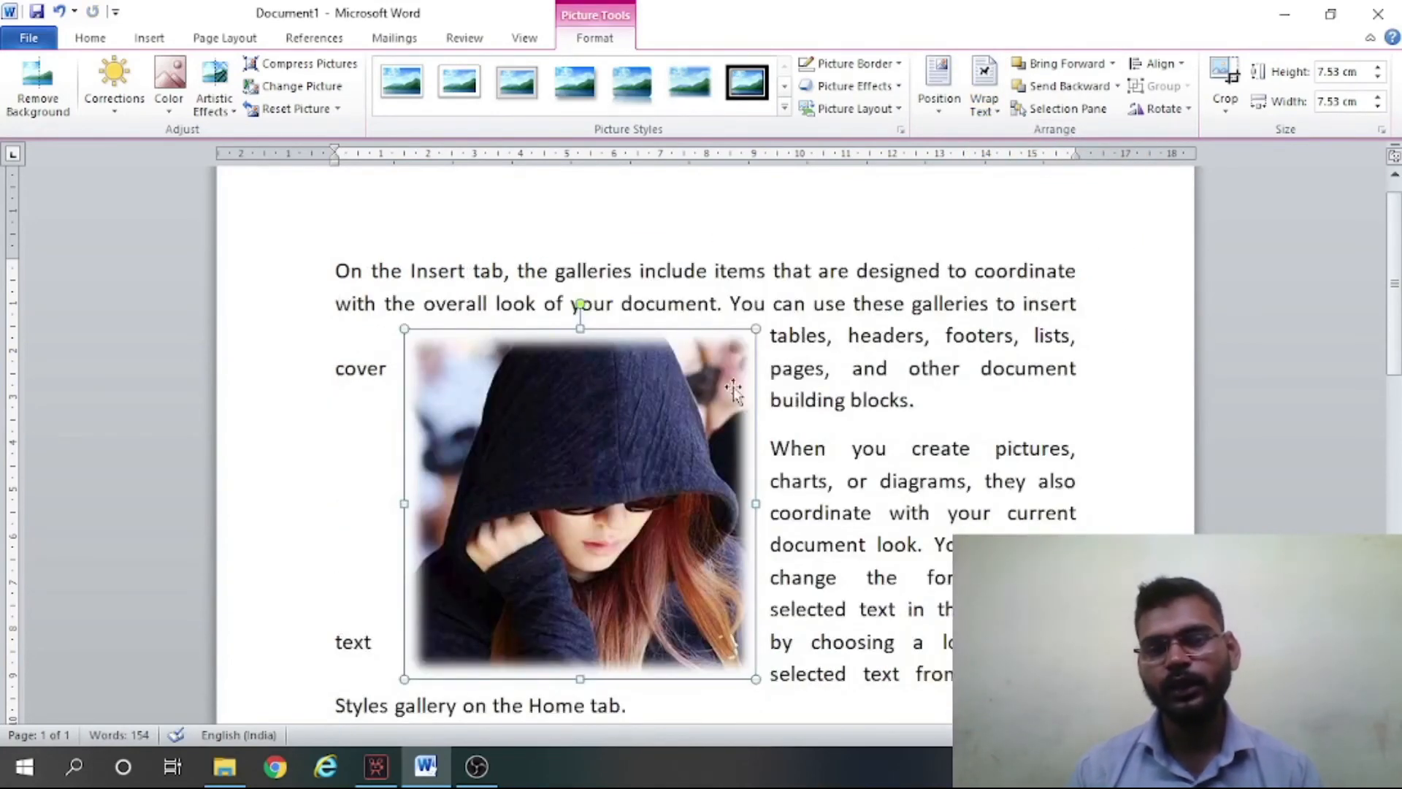
{"action": "left_click", "coordinate": [776, 365]}
{"action": "left_click", "coordinate": [666, 427]}
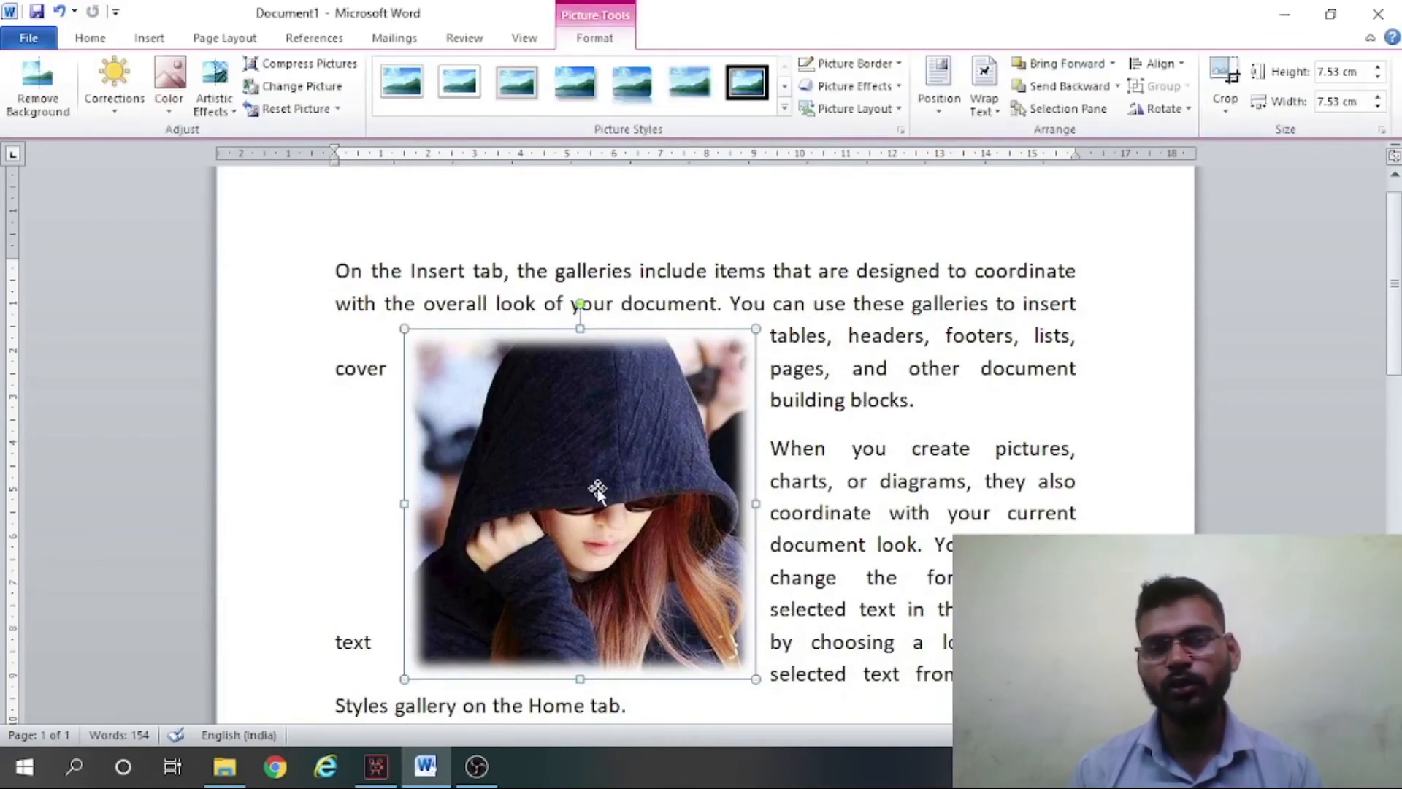
{"action": "left_click_drag", "start_coordinate": [597, 492], "coordinate": [692, 467]}
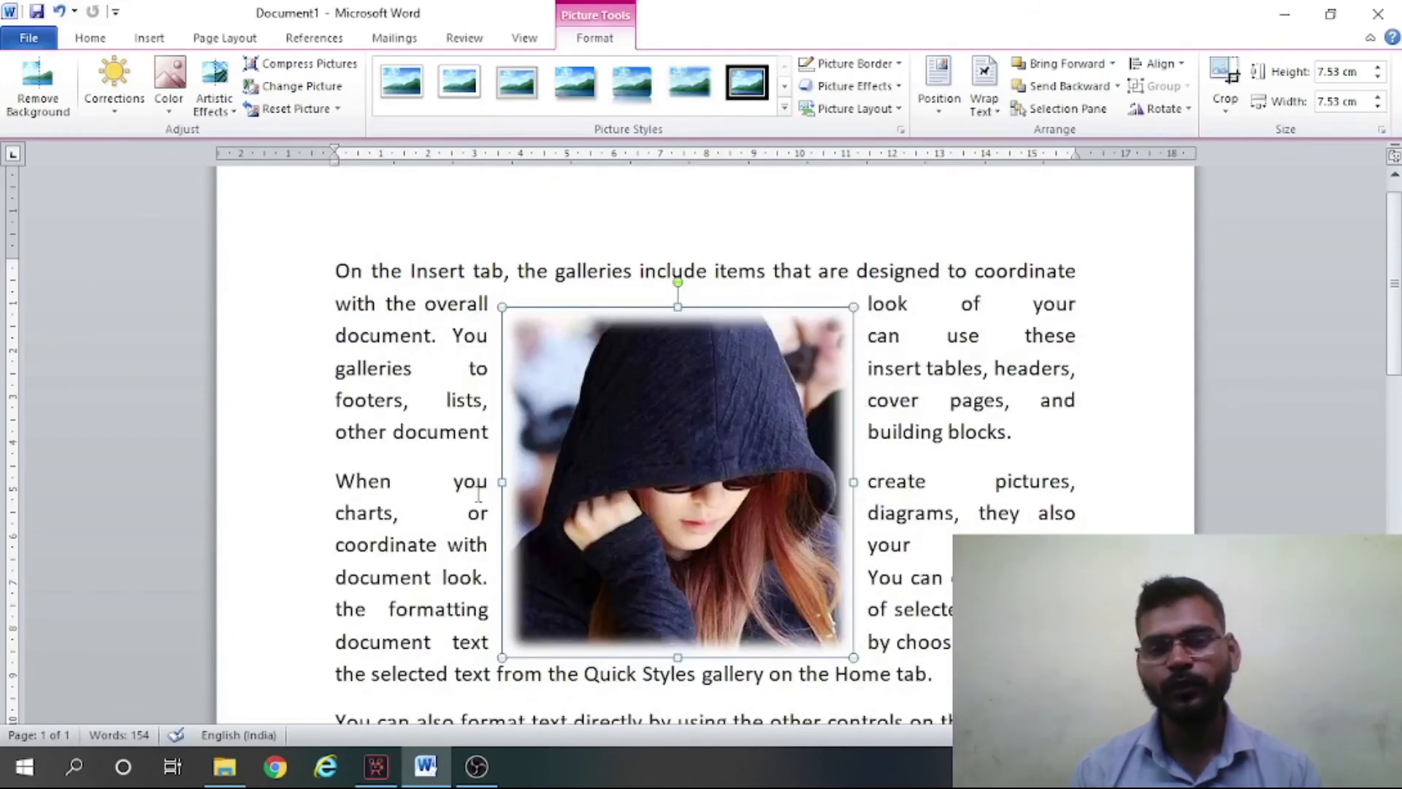
- Change the picture's text wrapping to In Line with Text and move it after the word "designed" in the first paragraph
{"action": "left_click", "coordinate": [990, 110]}
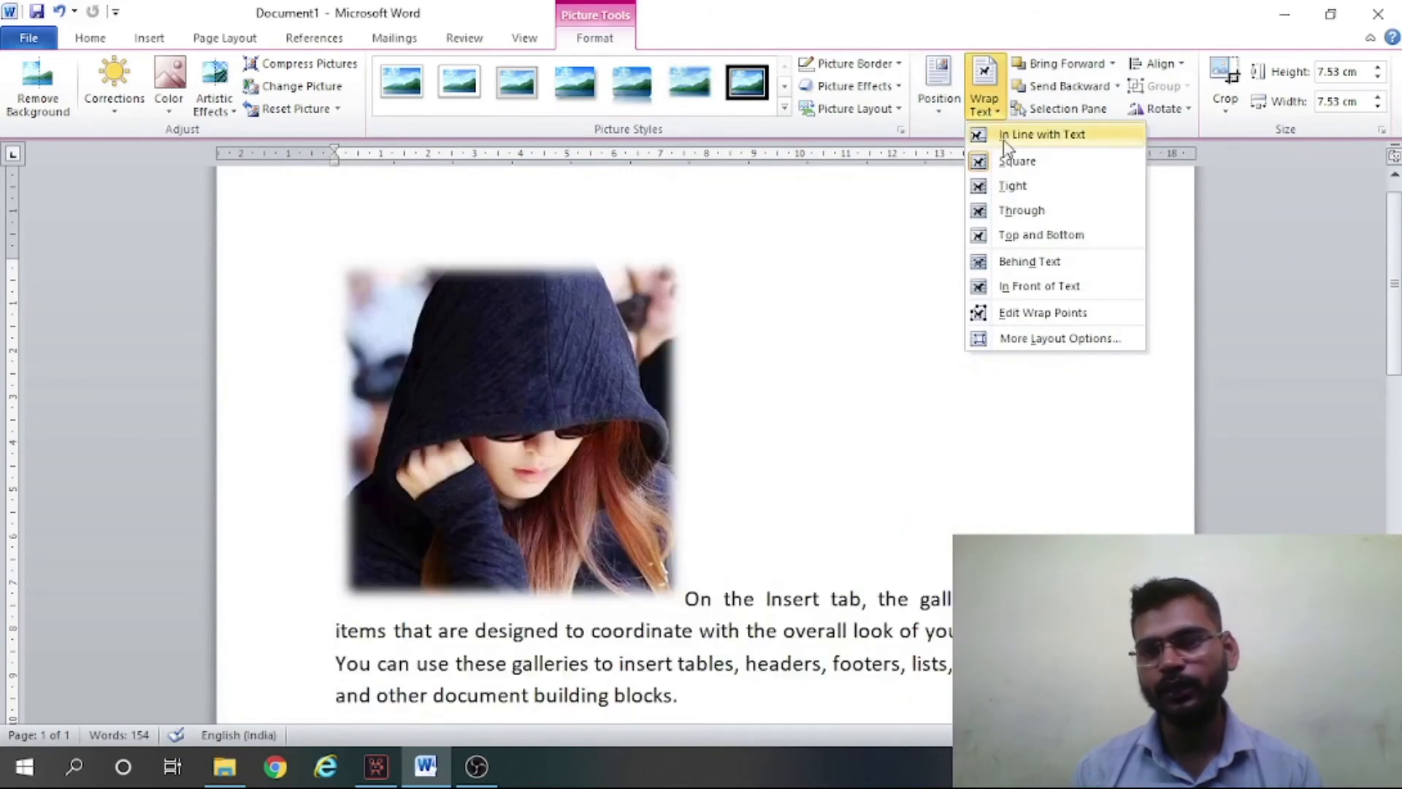
{"action": "left_click", "coordinate": [1006, 145]}
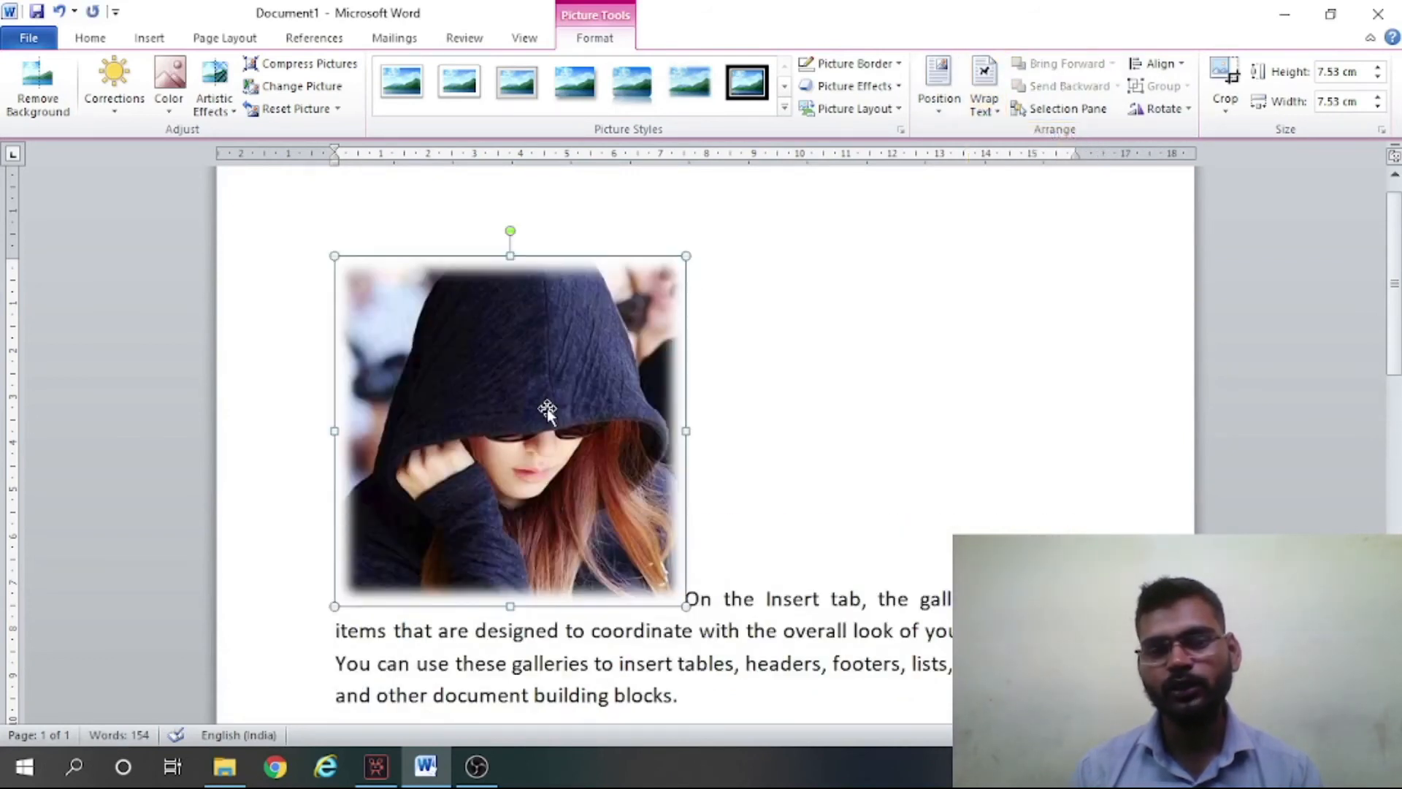
{"action": "left_click_drag", "start_coordinate": [547, 411], "coordinate": [569, 643]}
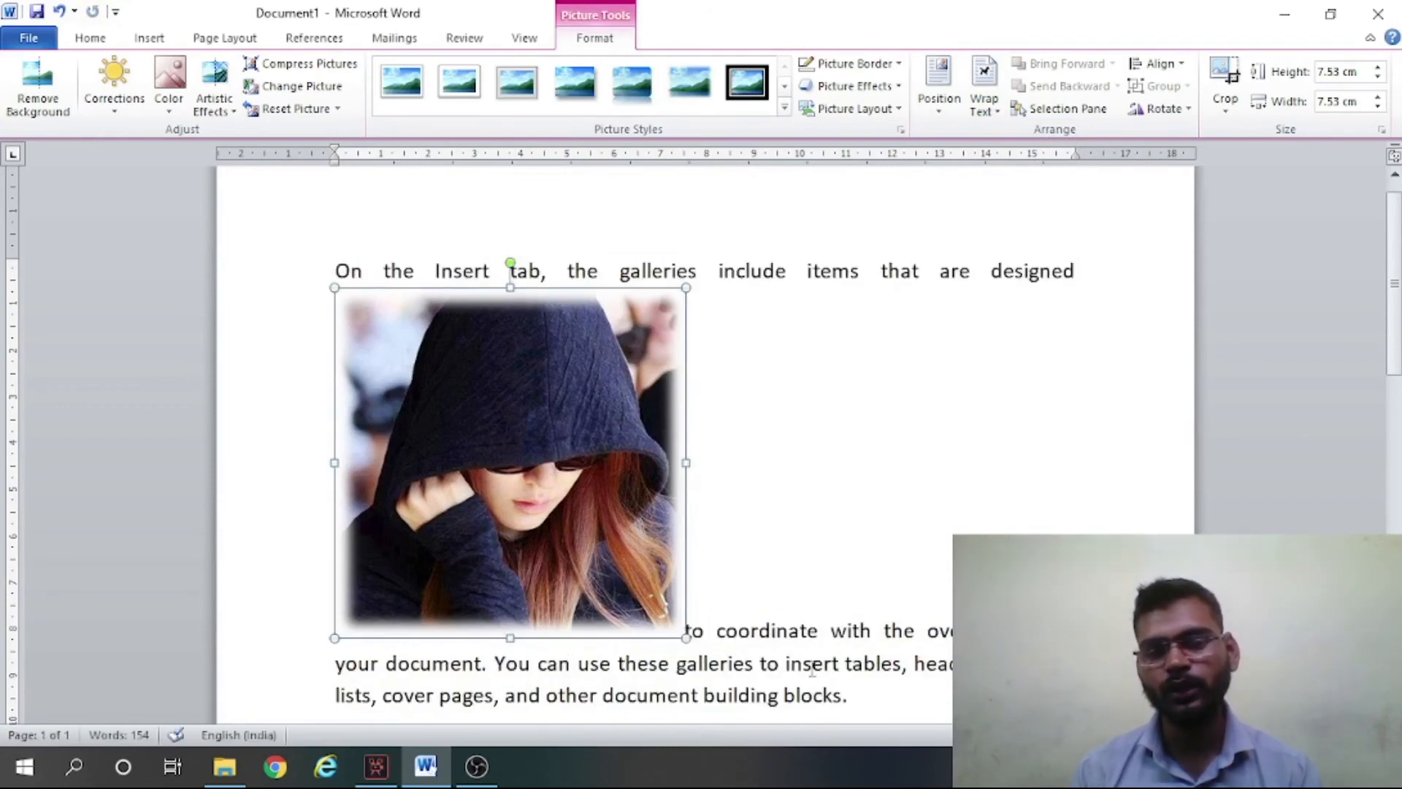
{"action": "left_click", "coordinate": [767, 446]}
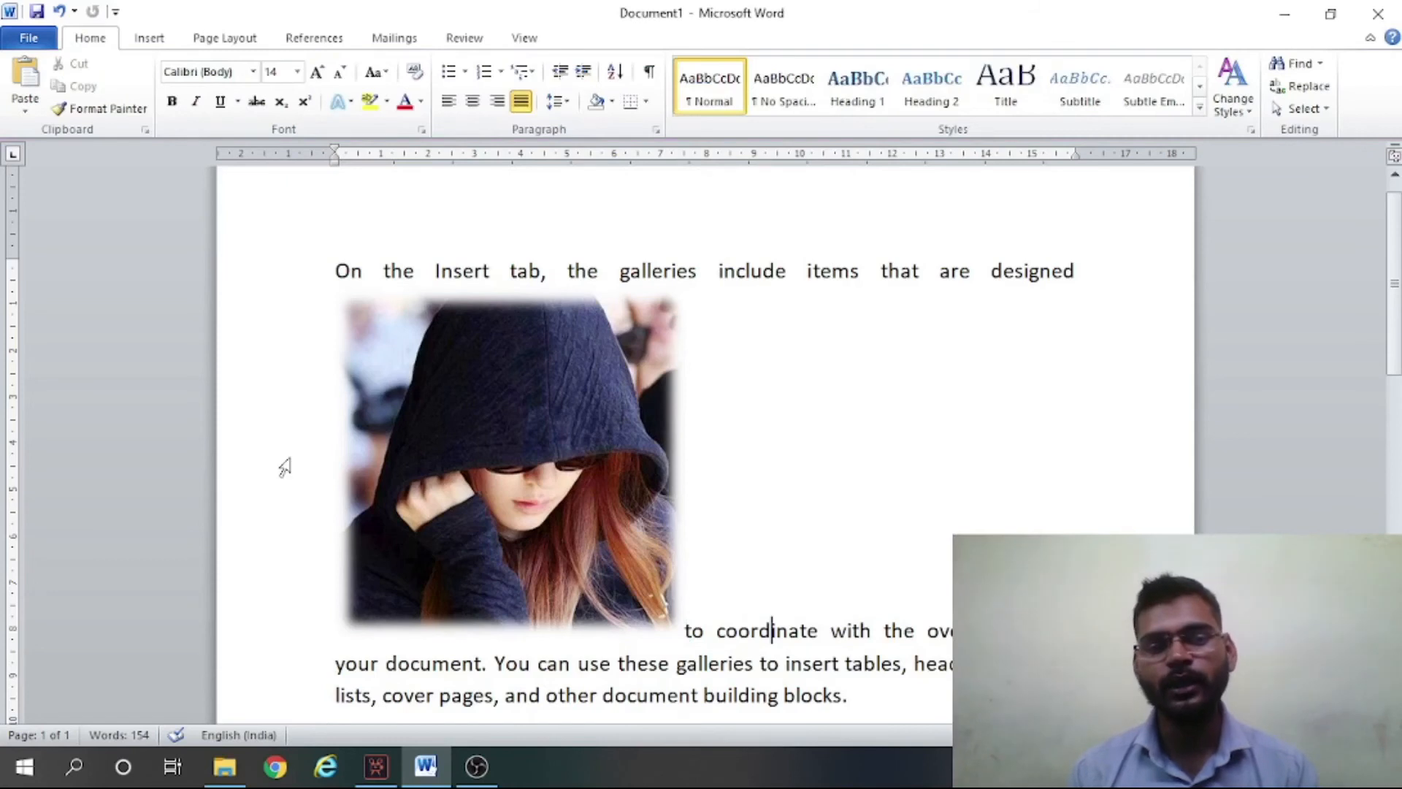
{"action": "left_click", "coordinate": [571, 439]}
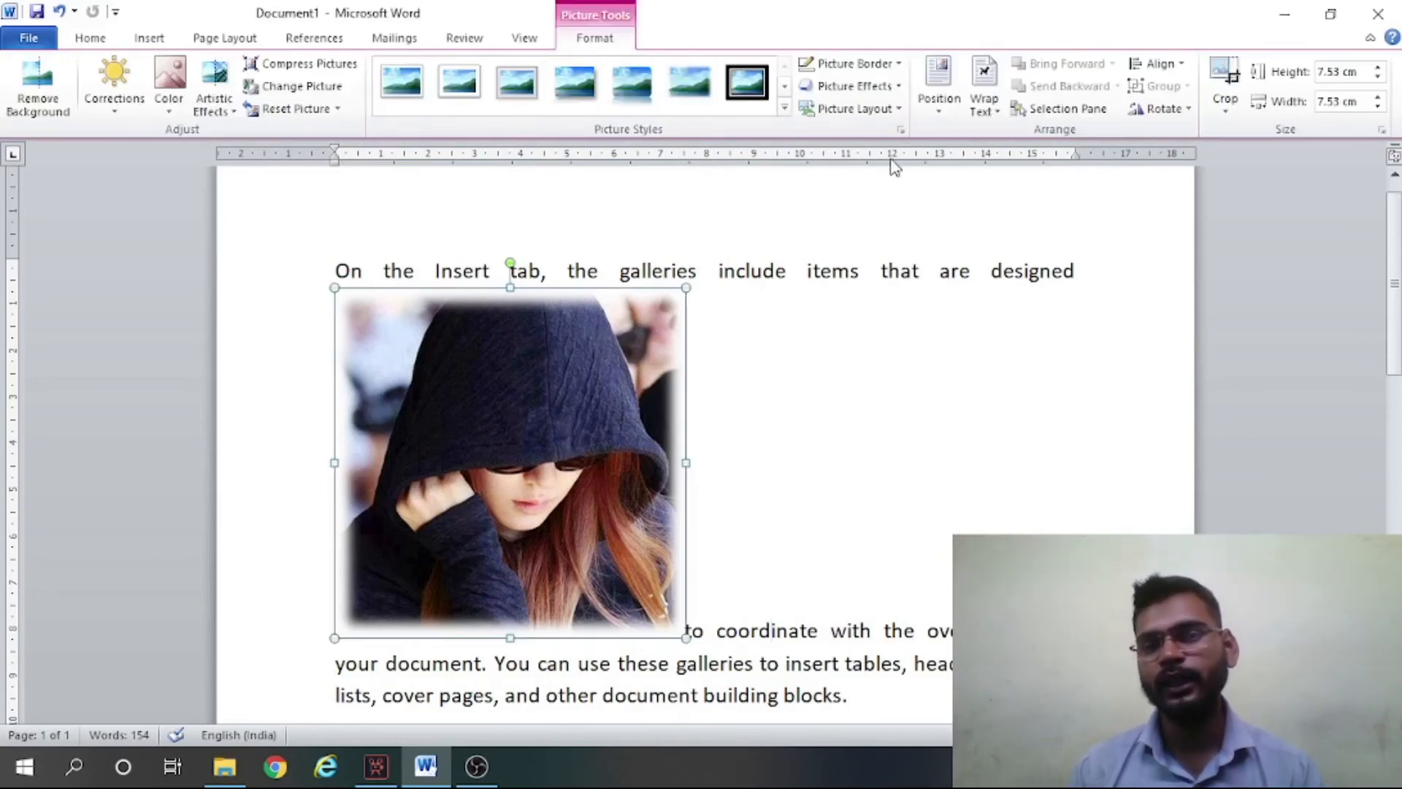
{"action": "left_click", "coordinate": [945, 345]}
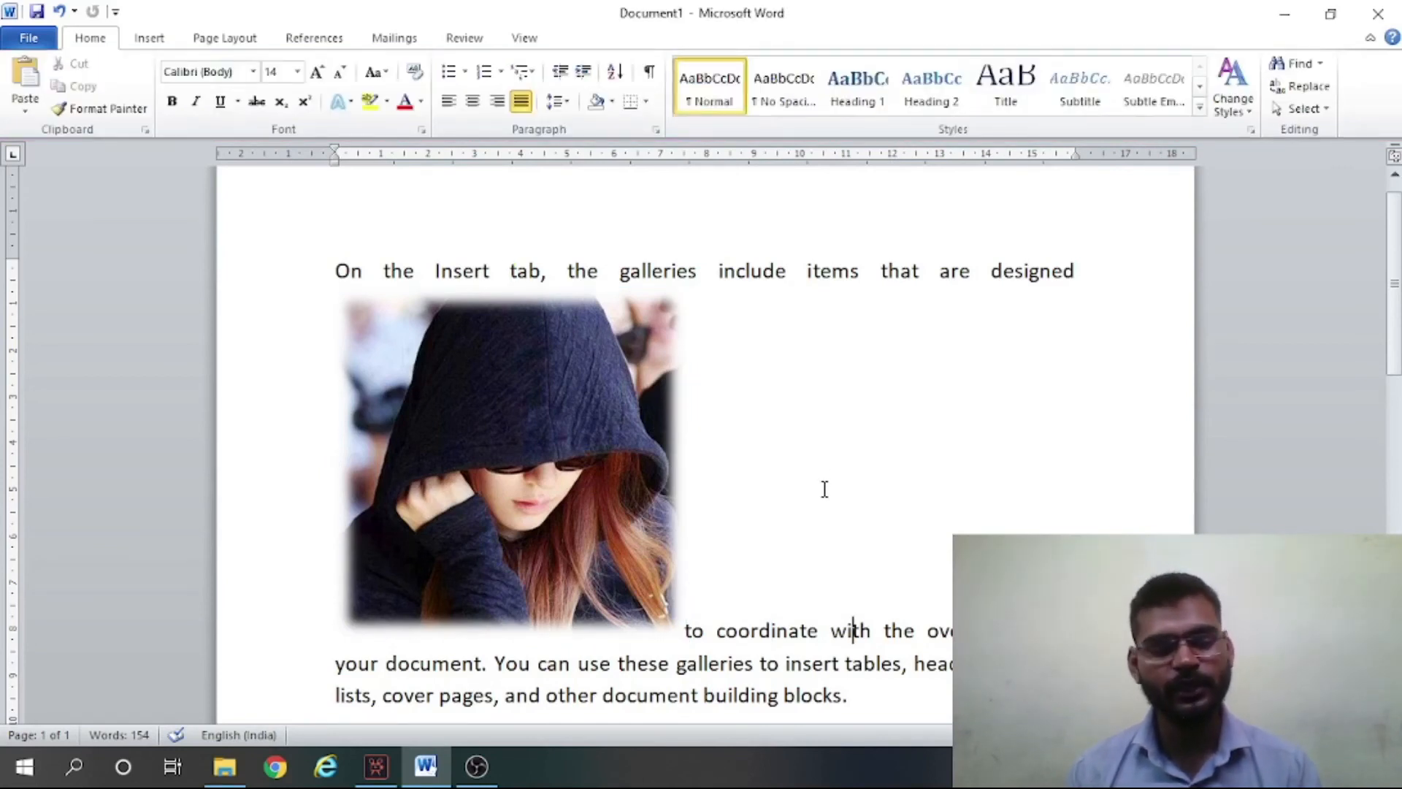
- Insert the picture of banknotes in an envelope from the Pictures folder and position it in Top Center with Square Text Wrapping
{"action": "left_click", "coordinate": [159, 44]}
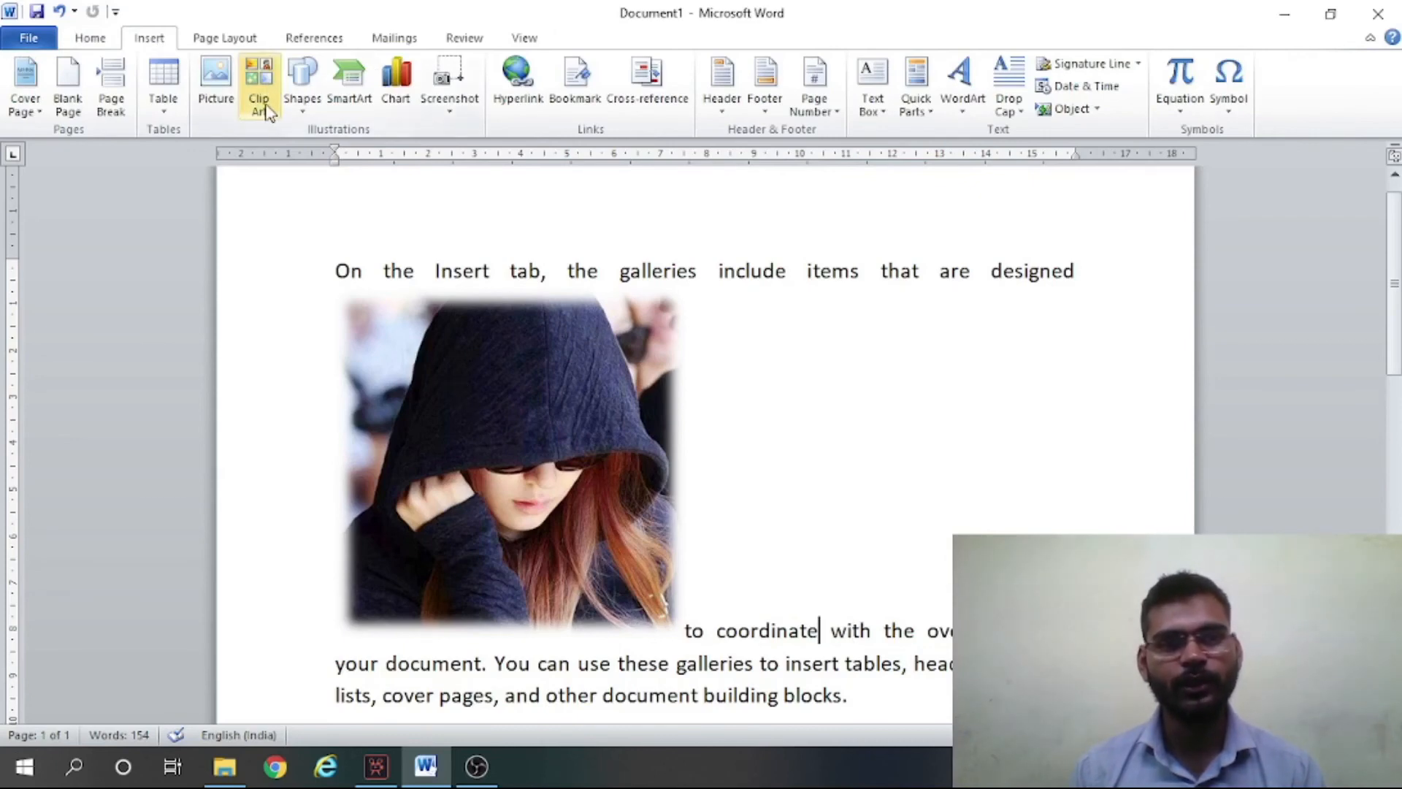
{"action": "left_click", "coordinate": [216, 84]}
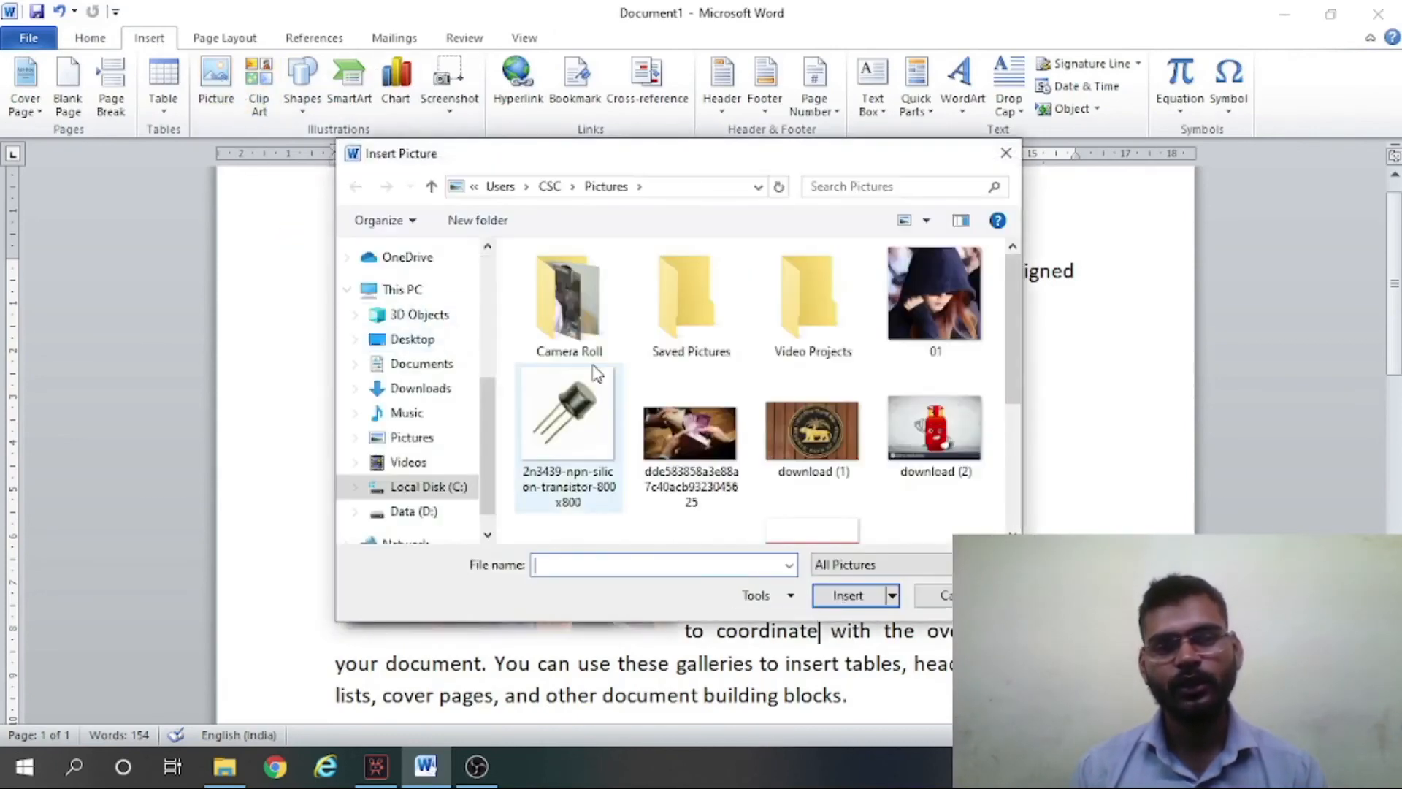
{"action": "left_click", "coordinate": [716, 440]}
{"action": "left_click", "coordinate": [844, 606]}
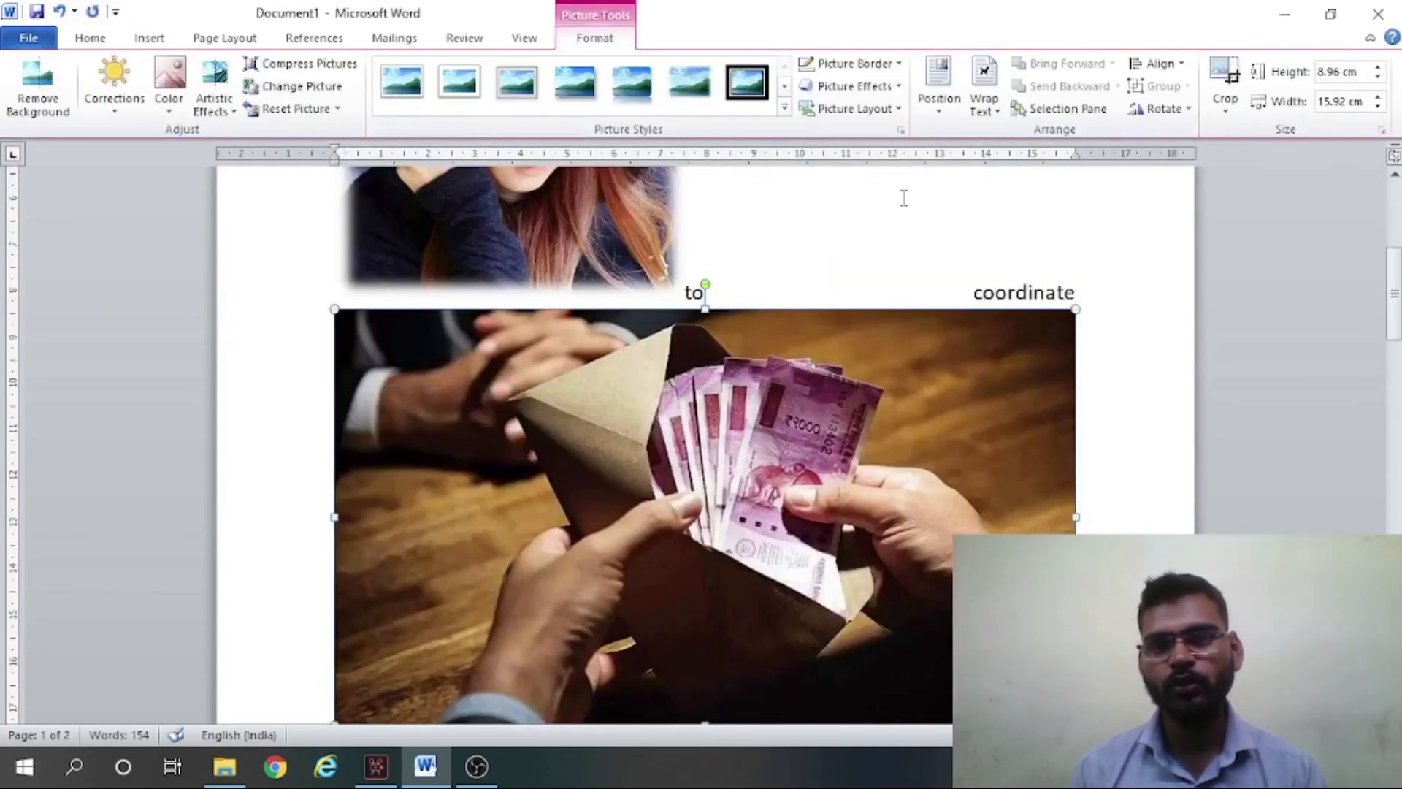
{"action": "left_click", "coordinate": [941, 109]}
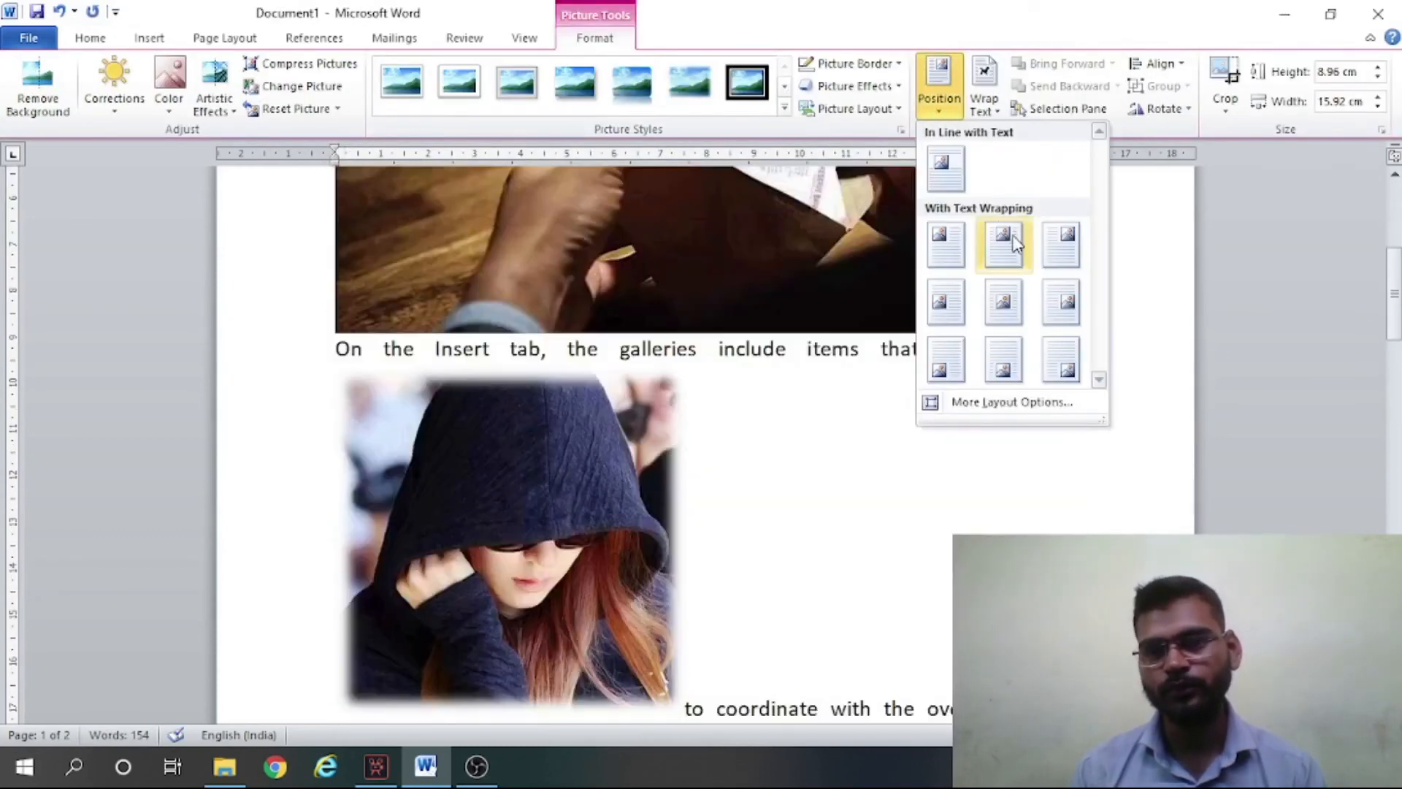
{"action": "left_click", "coordinate": [1003, 237]}
- Reset the hooded-figure picture's formatting and position it in Top Center with Square Text Wrapping over the banknote picture
{"action": "left_click", "coordinate": [648, 496]}
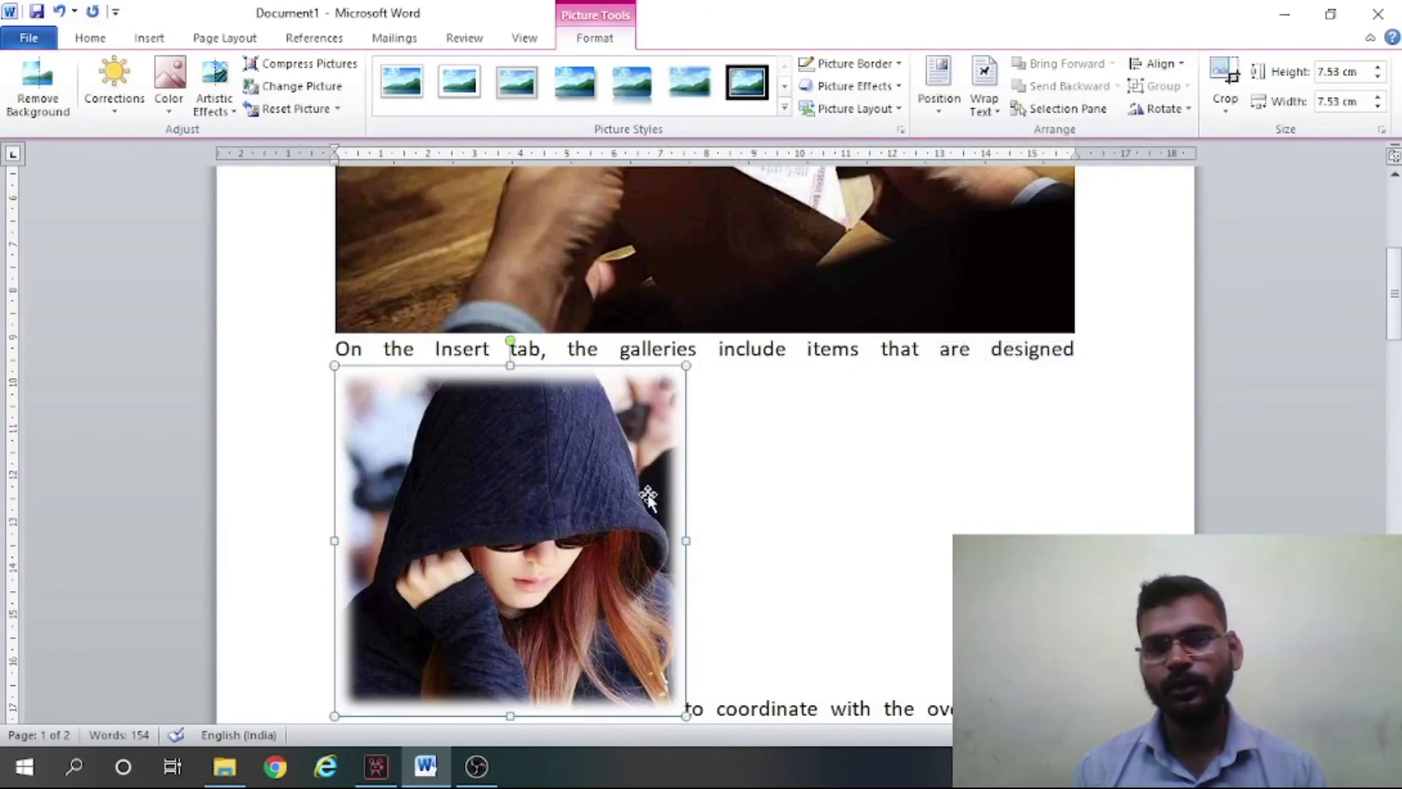
{"action": "left_click", "coordinate": [289, 109]}
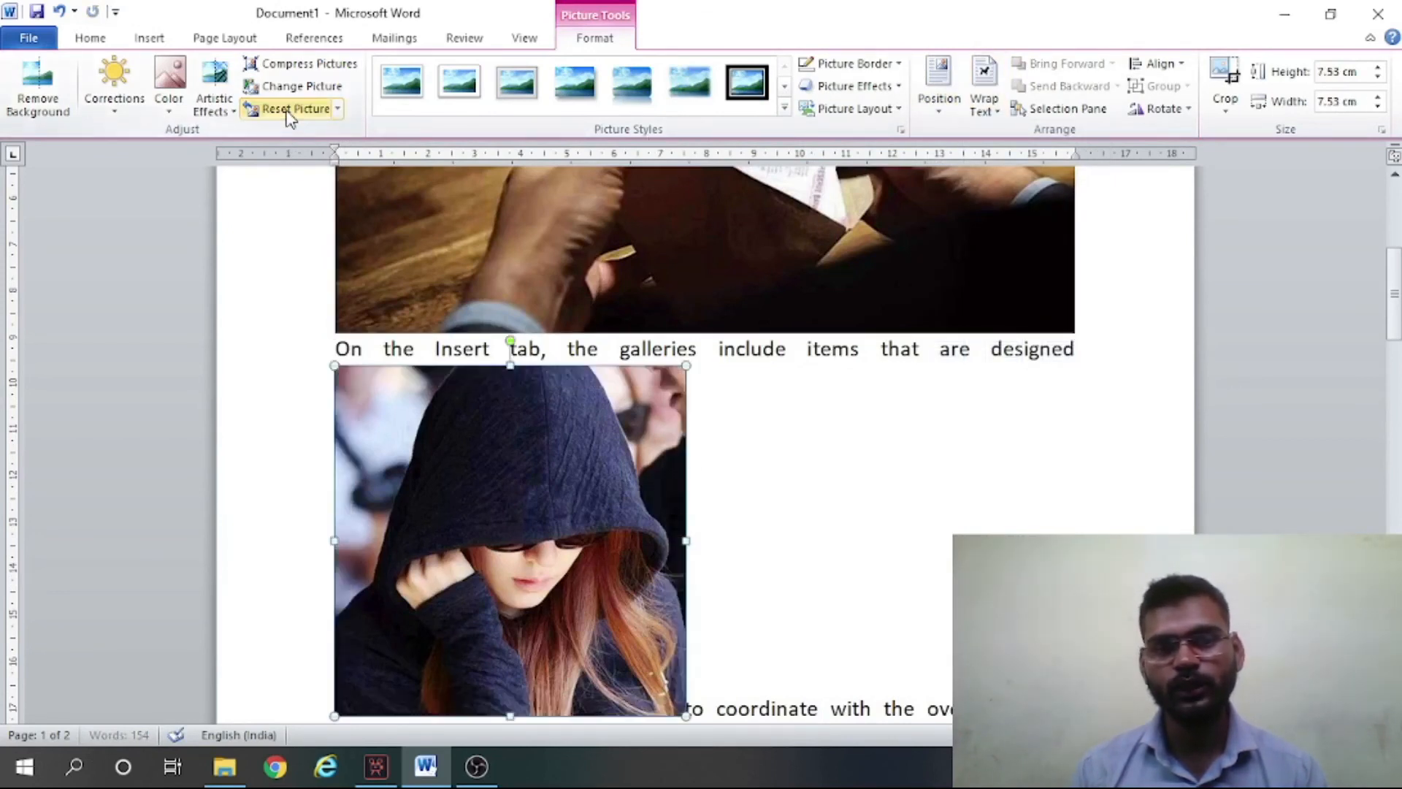
{"action": "left_click", "coordinate": [938, 84]}
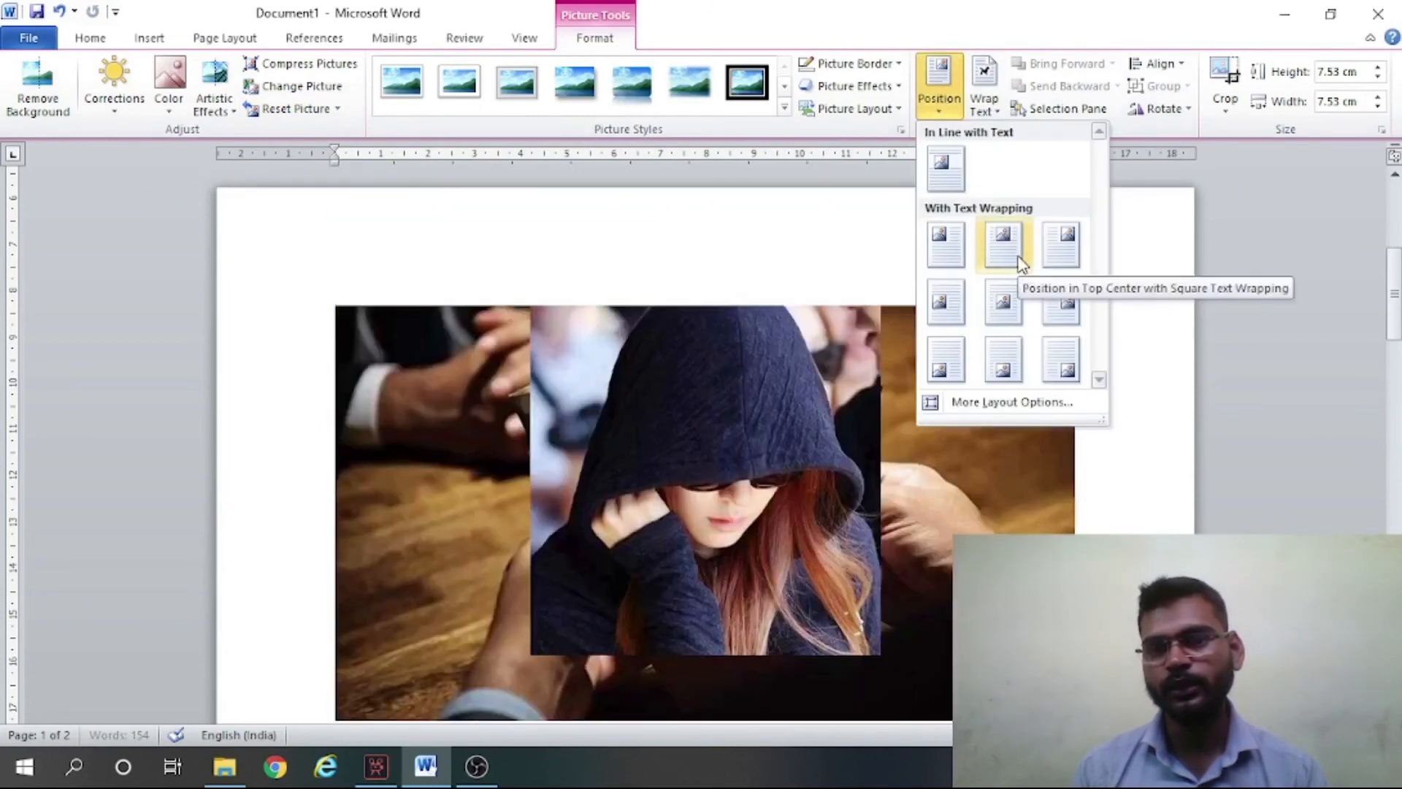
{"action": "left_click", "coordinate": [1020, 265]}
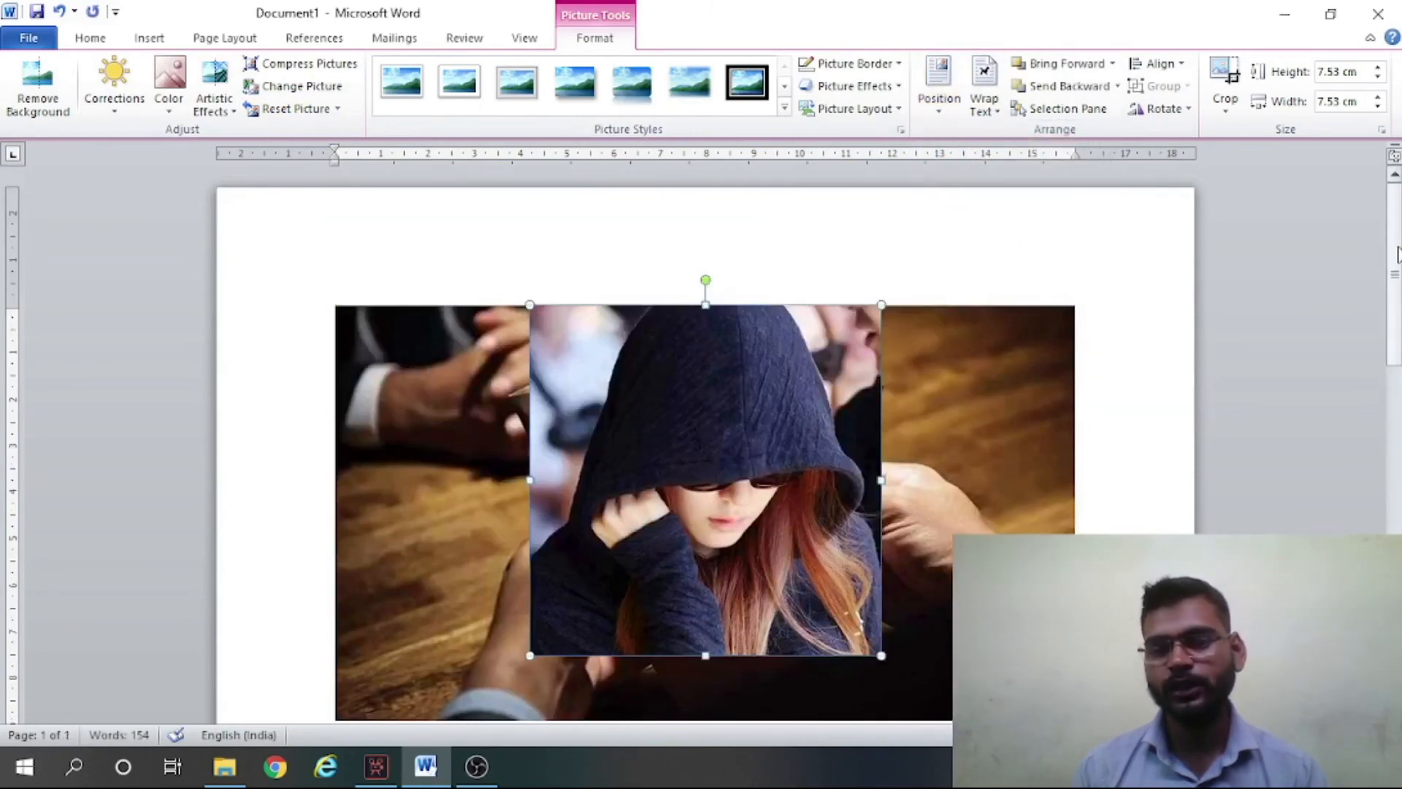
{"action": "scroll", "coordinate": [1397, 254], "scroll_direction": "down", "scroll_amount": 2}
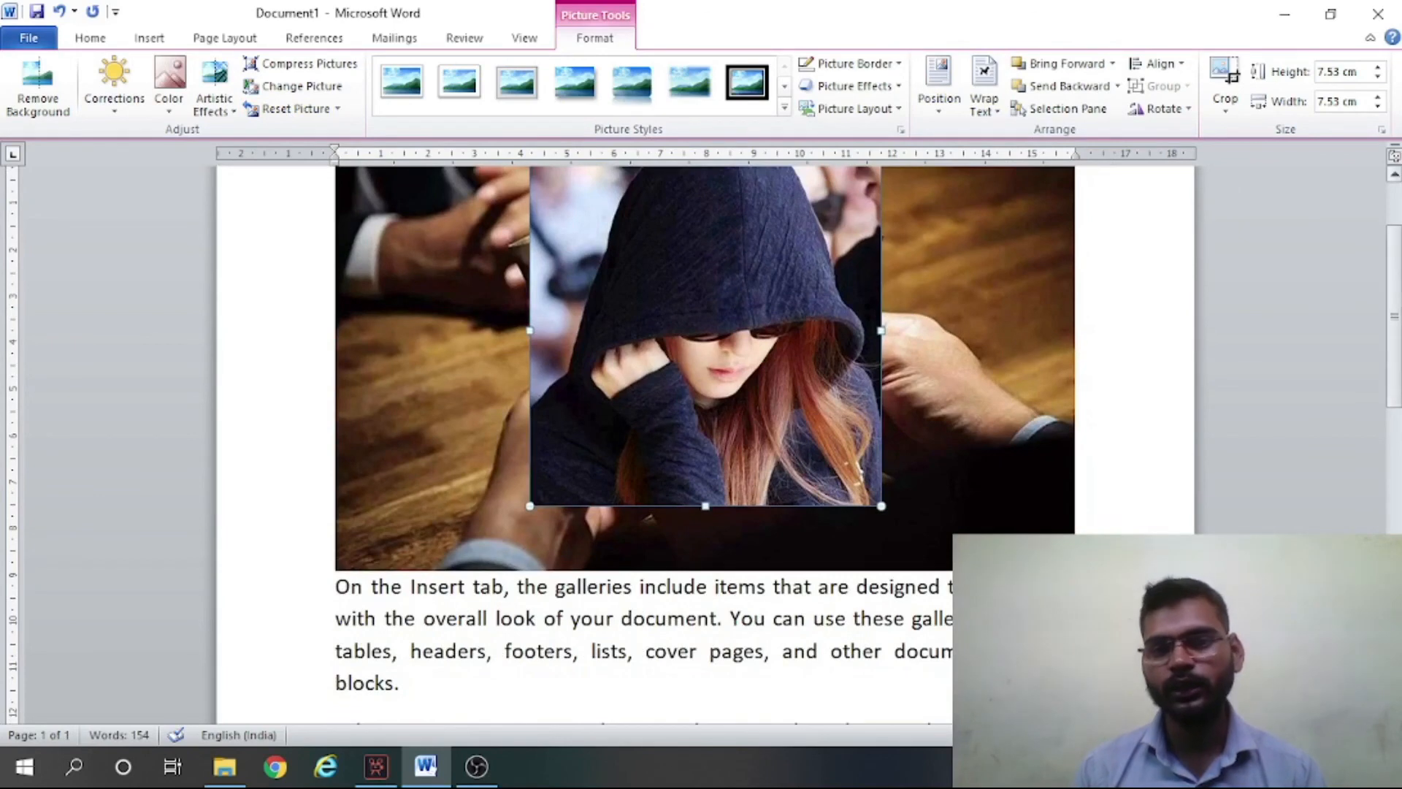
{"action": "scroll", "coordinate": [1397, 284], "scroll_direction": "up", "scroll_amount": 2}
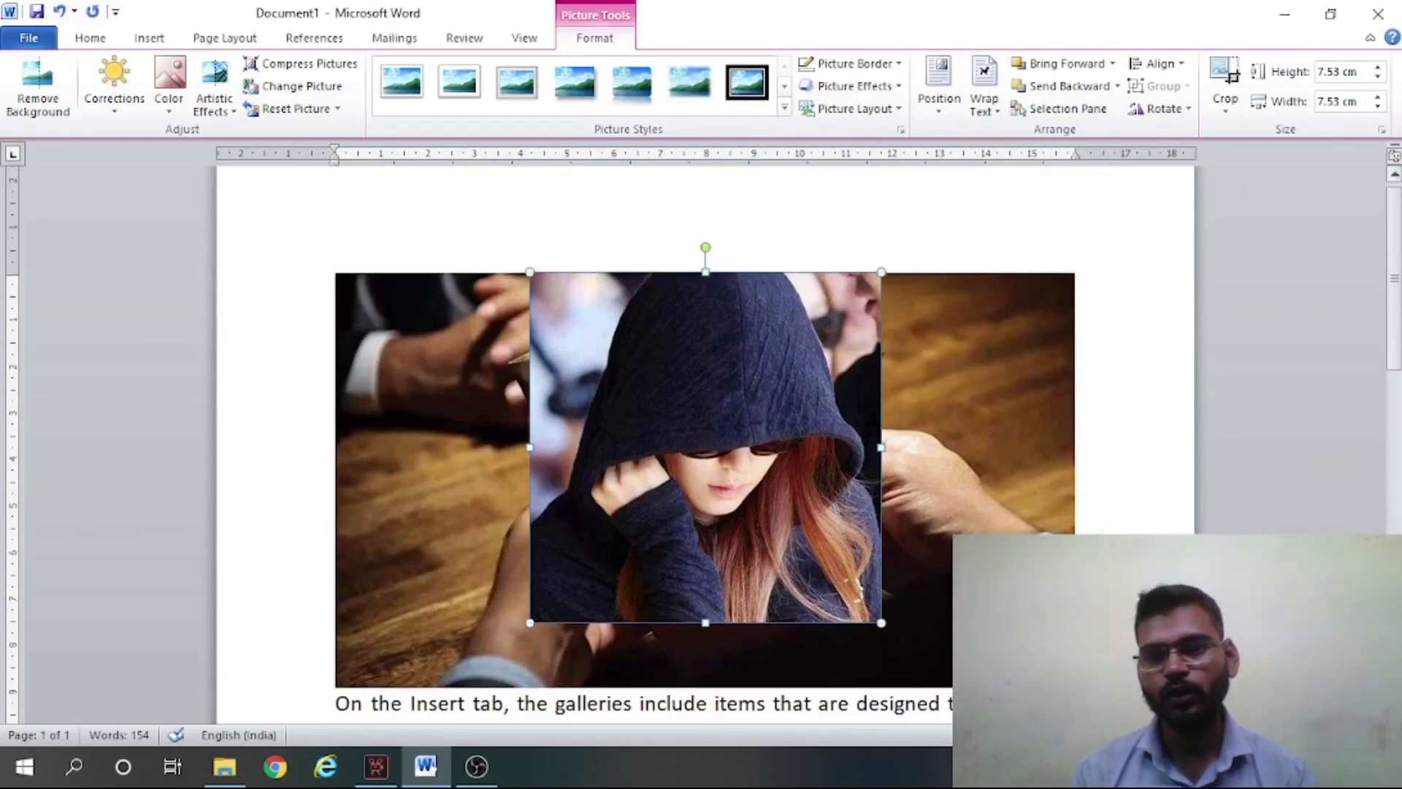
- Shift the hooded-figure picture over the banknote picture's right half, sending it backward and bringing it forward again
{"action": "left_click_drag", "start_coordinate": [803, 437], "coordinate": [927, 423]}
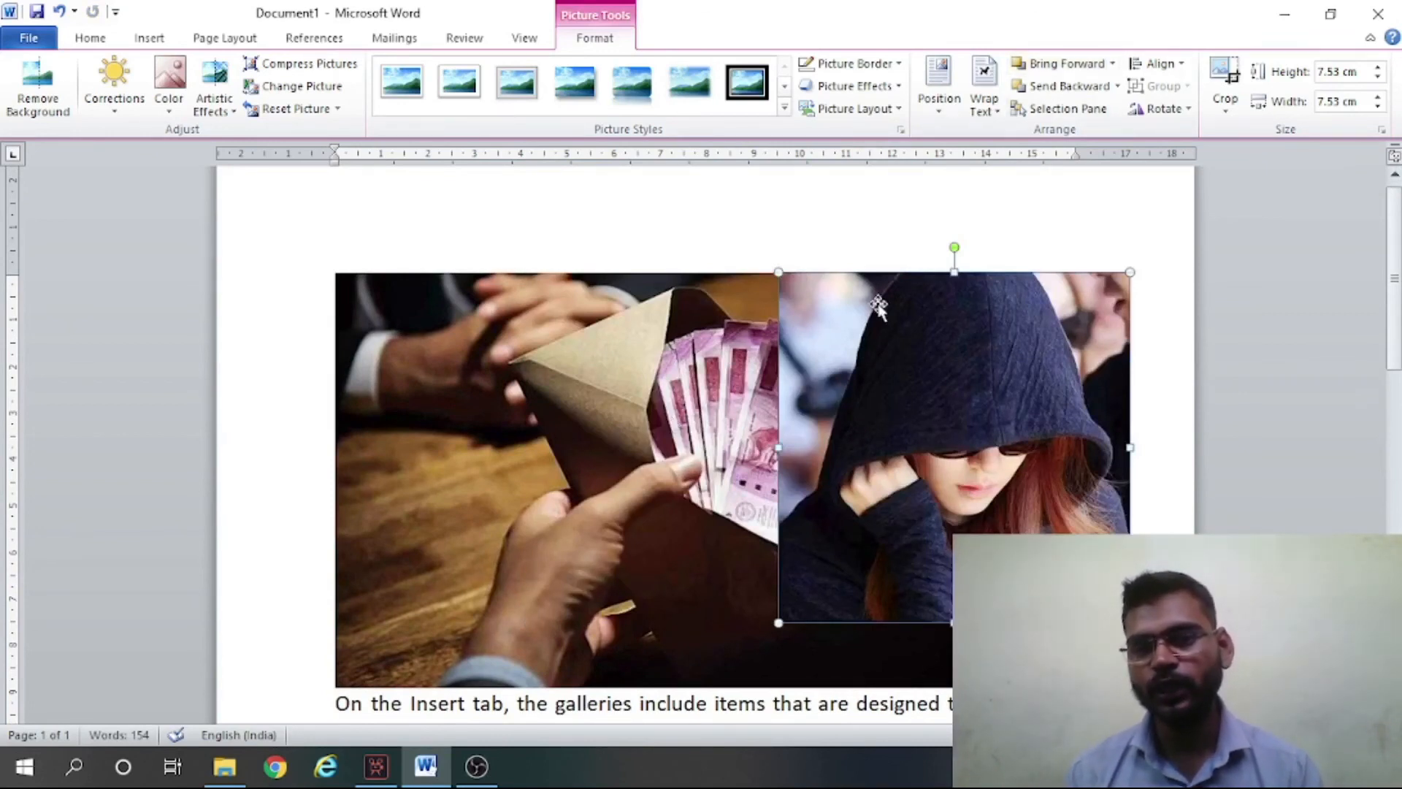
{"action": "left_click", "coordinate": [1066, 87]}
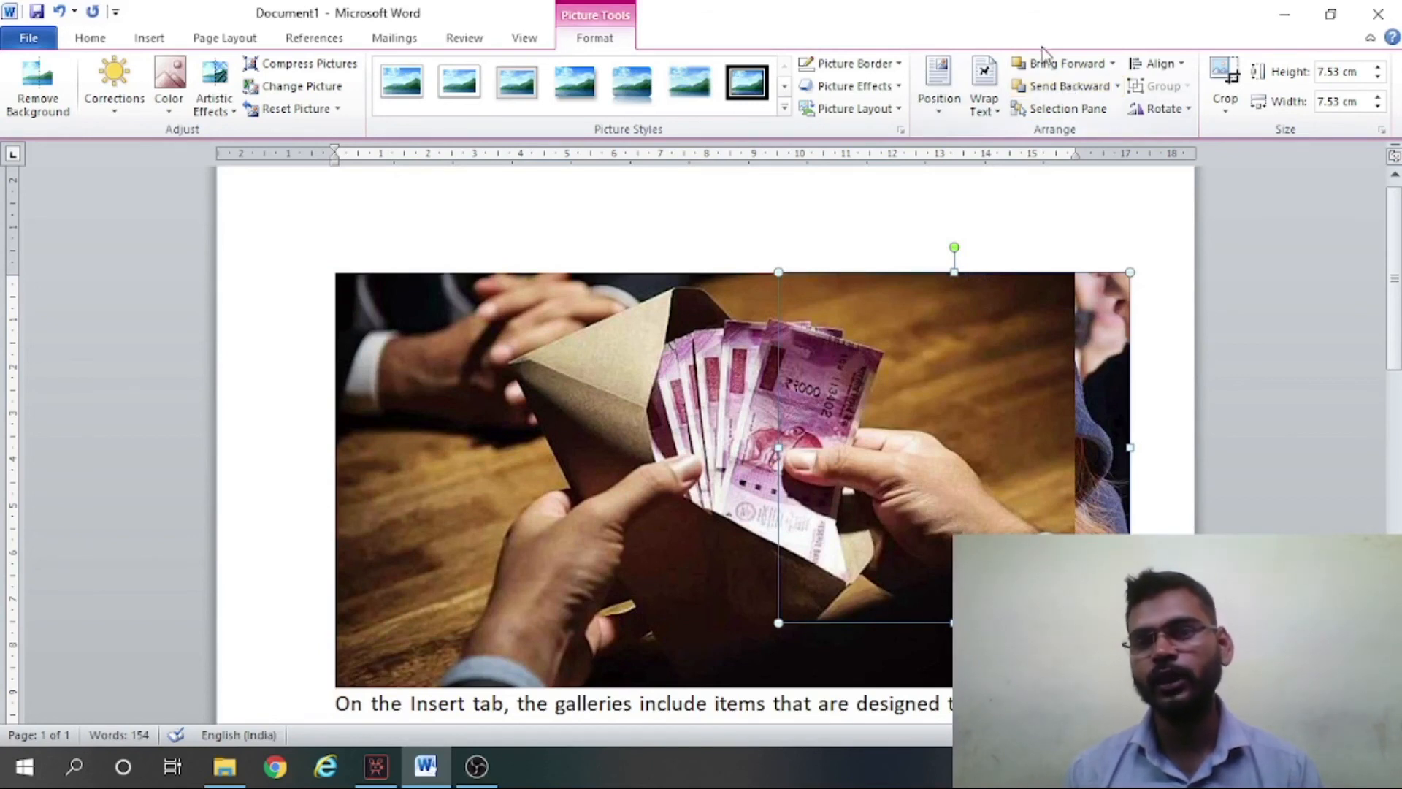
{"action": "left_click", "coordinate": [1048, 65]}
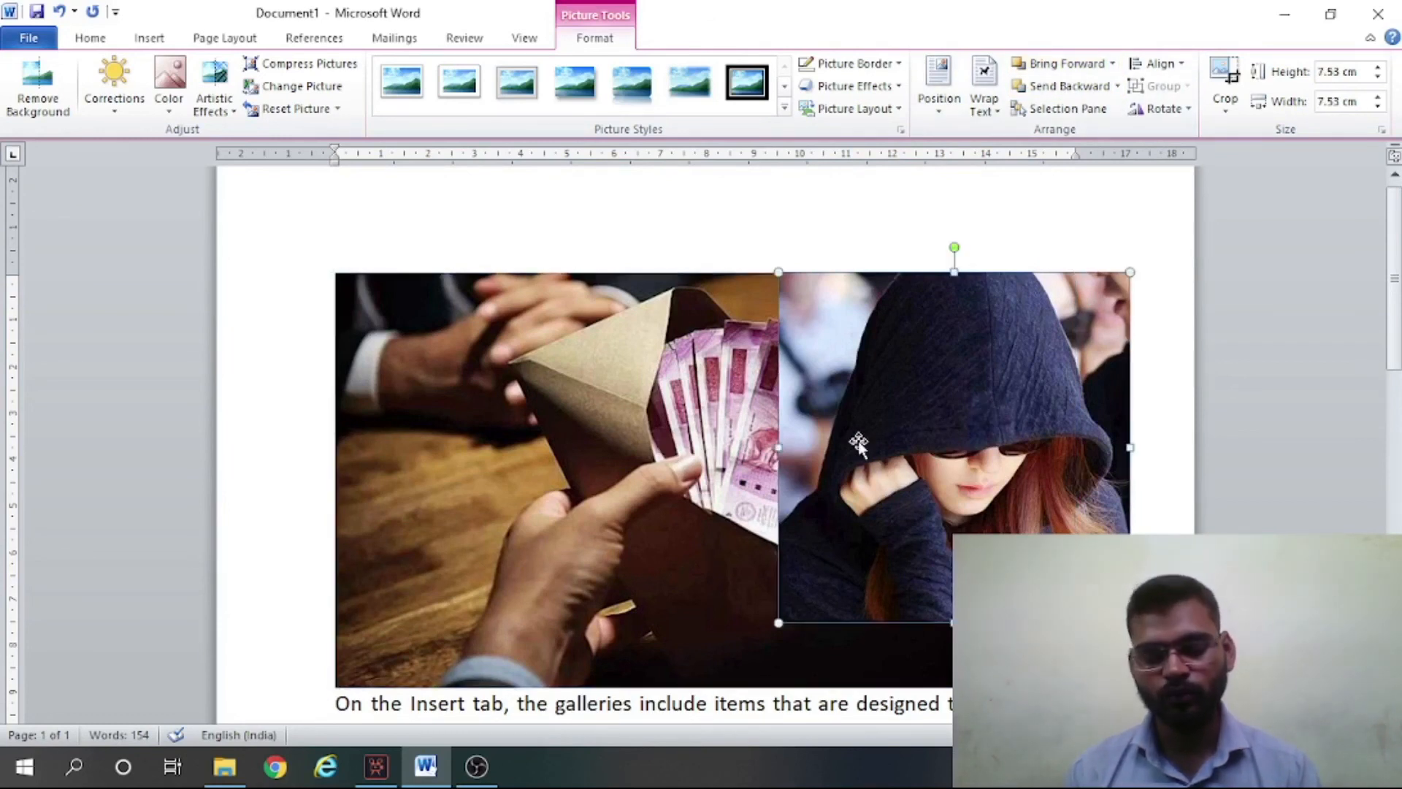
{"action": "left_click_drag", "start_coordinate": [858, 445], "coordinate": [693, 455]}
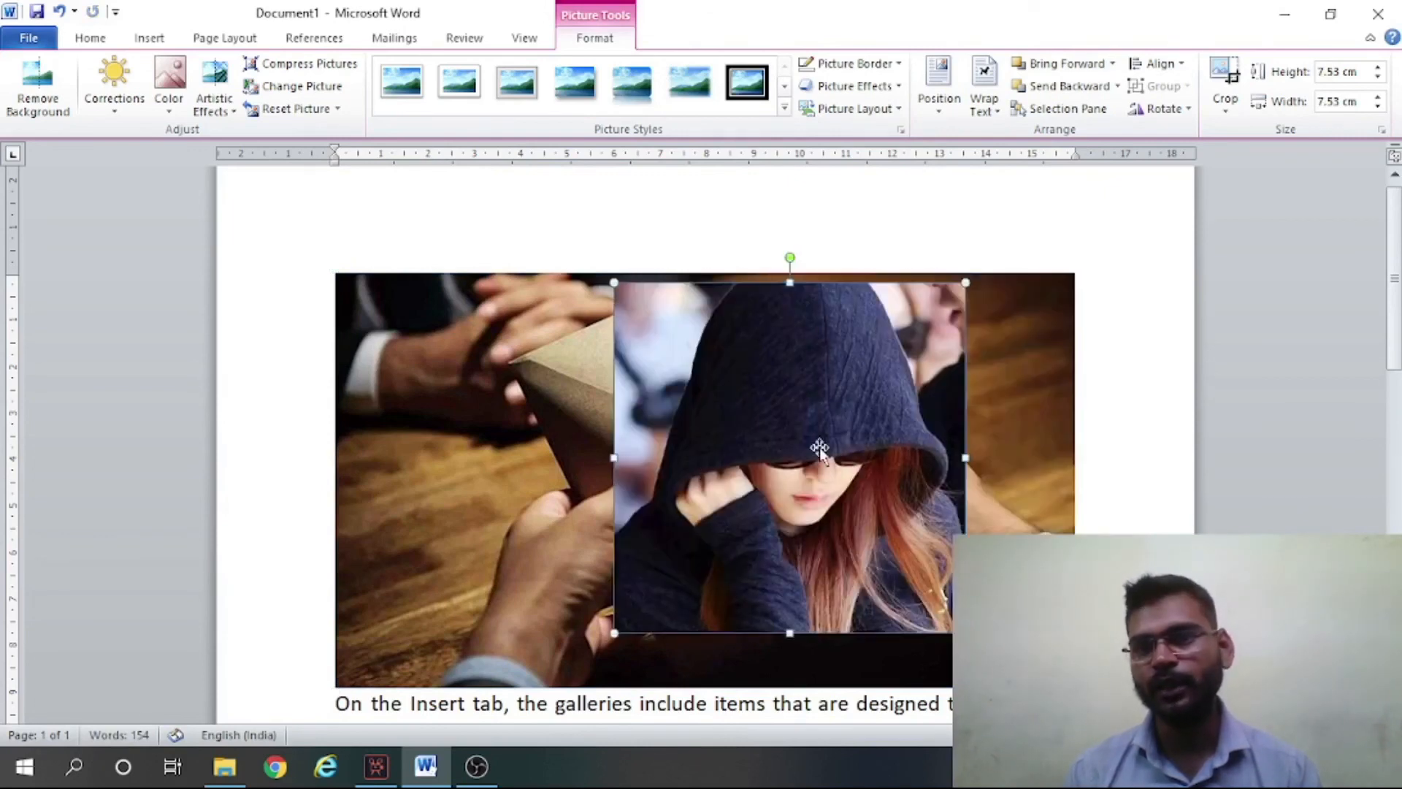
- Rotate the hooded-figure picture left 90°
{"action": "left_click", "coordinate": [1185, 109]}
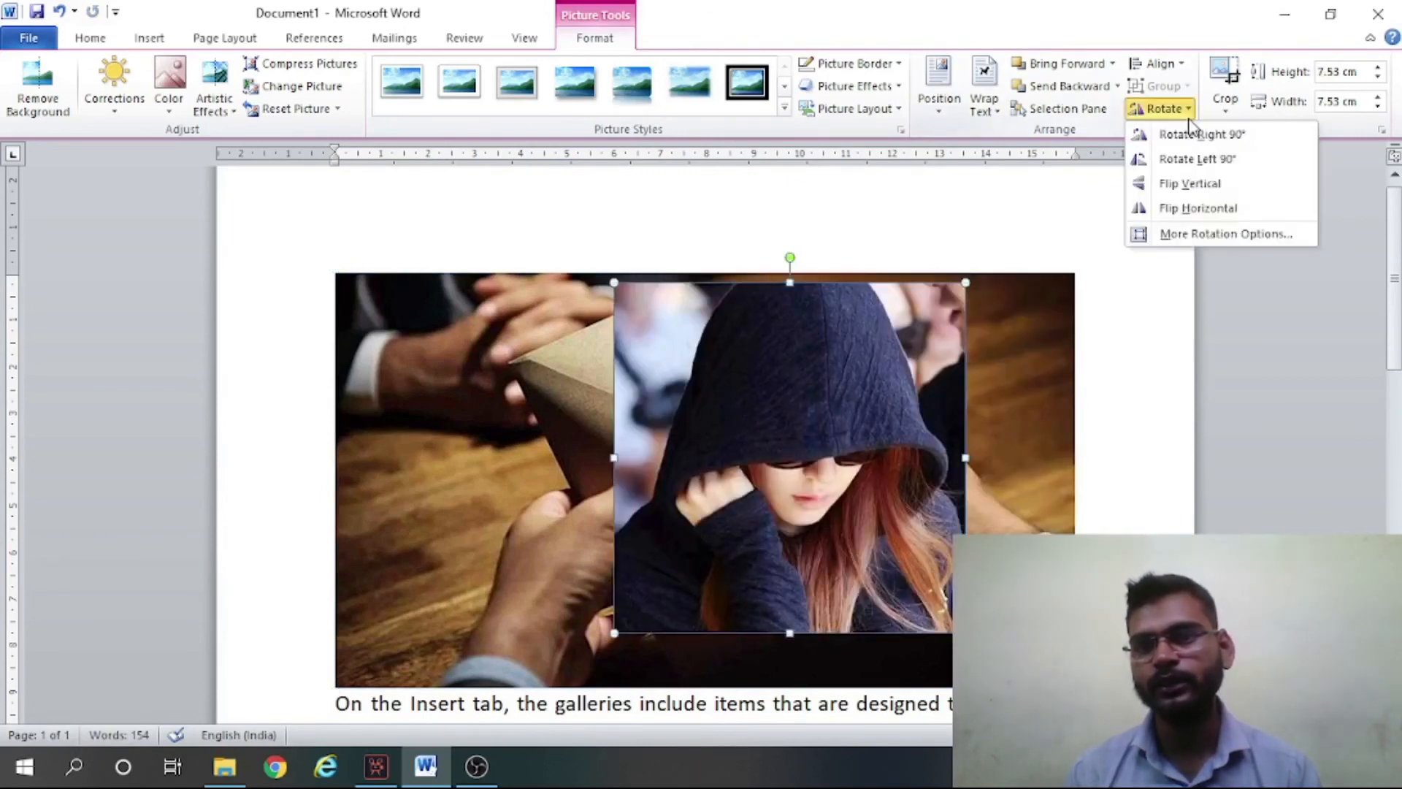
{"action": "left_click", "coordinate": [1195, 158]}
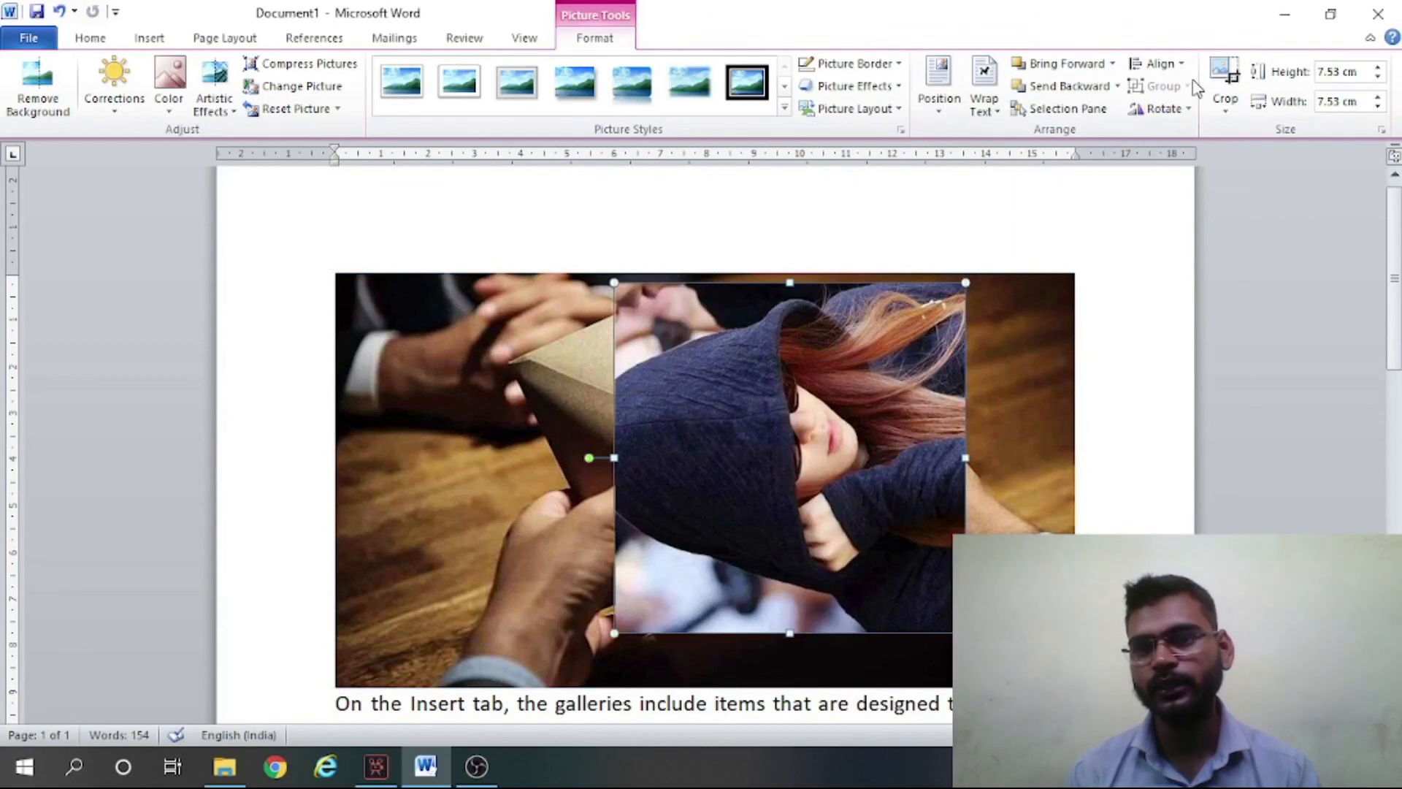
{"action": "left_click", "coordinate": [1174, 66]}
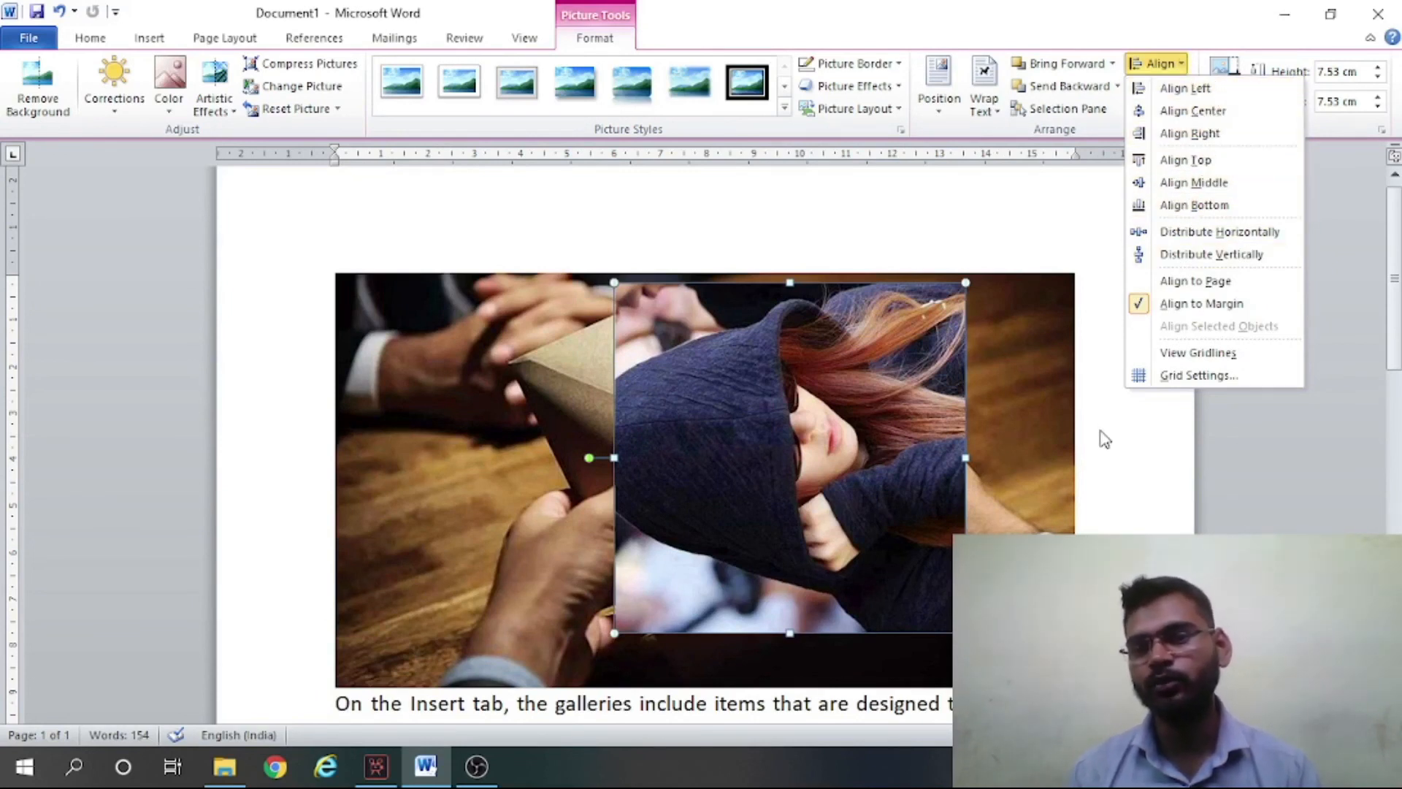
{"action": "key", "text": "Escape"}
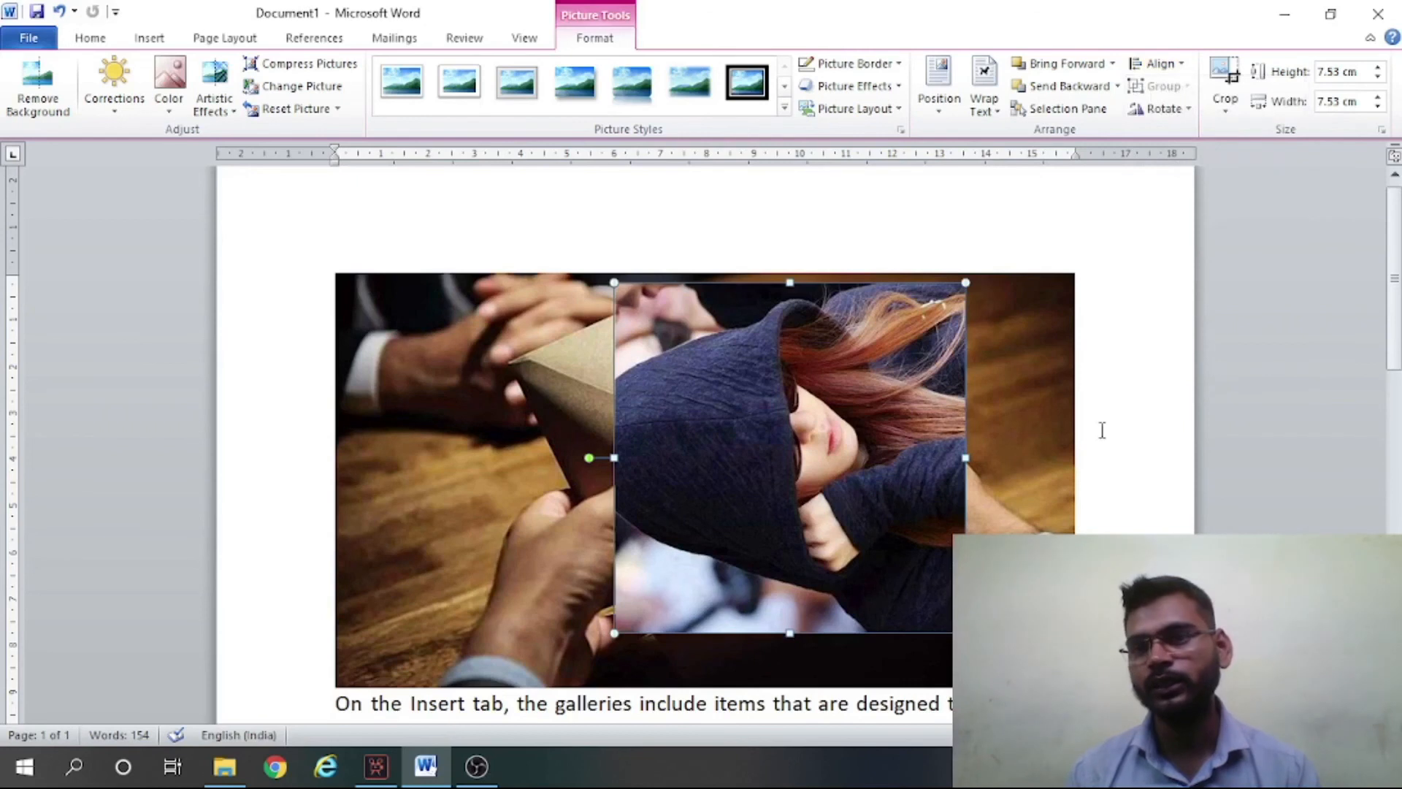
- Enlarge the hooded-figure picture to 8.6 cm by 8.6 cm and rotate it freehand to a nearly upright, slightly tilted angle
{"action": "left_click", "coordinate": [1228, 103]}
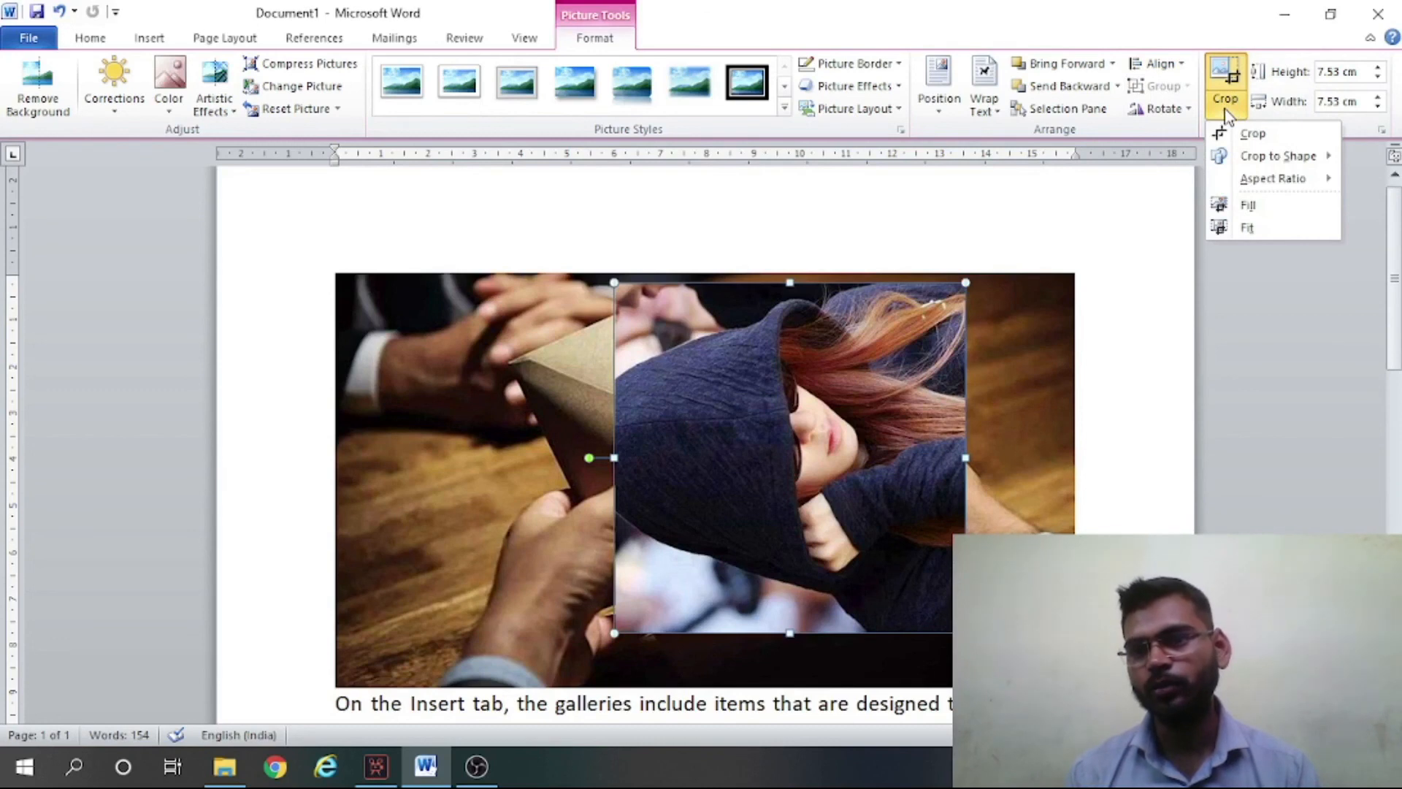
{"action": "left_click", "coordinate": [1379, 67]}
{"action": "left_click", "coordinate": [1380, 67]}
{"action": "left_click", "coordinate": [1380, 67]}
{"action": "left_click", "coordinate": [1380, 67]}
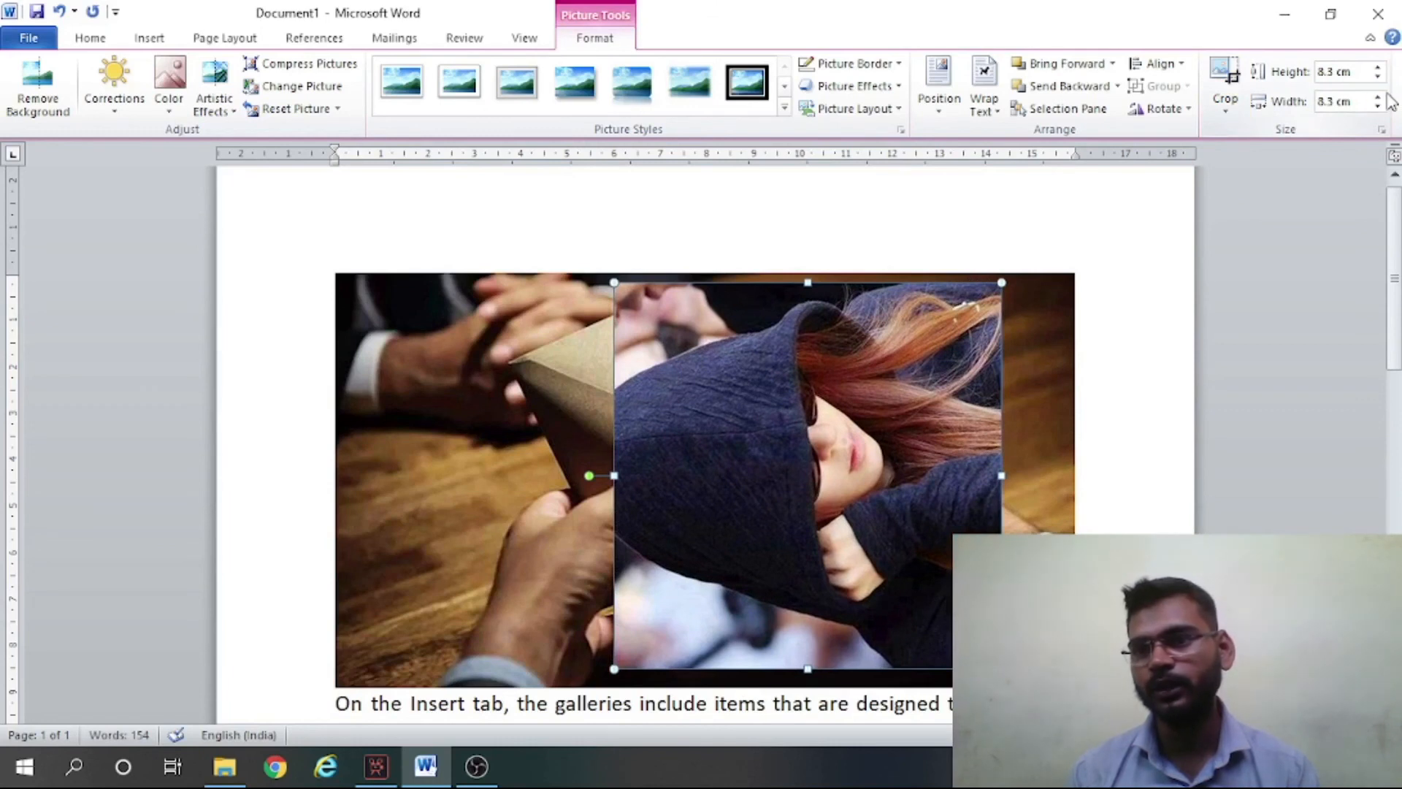
{"action": "left_click", "coordinate": [1378, 97]}
{"action": "left_click", "coordinate": [1378, 97]}
{"action": "left_click", "coordinate": [1378, 97]}
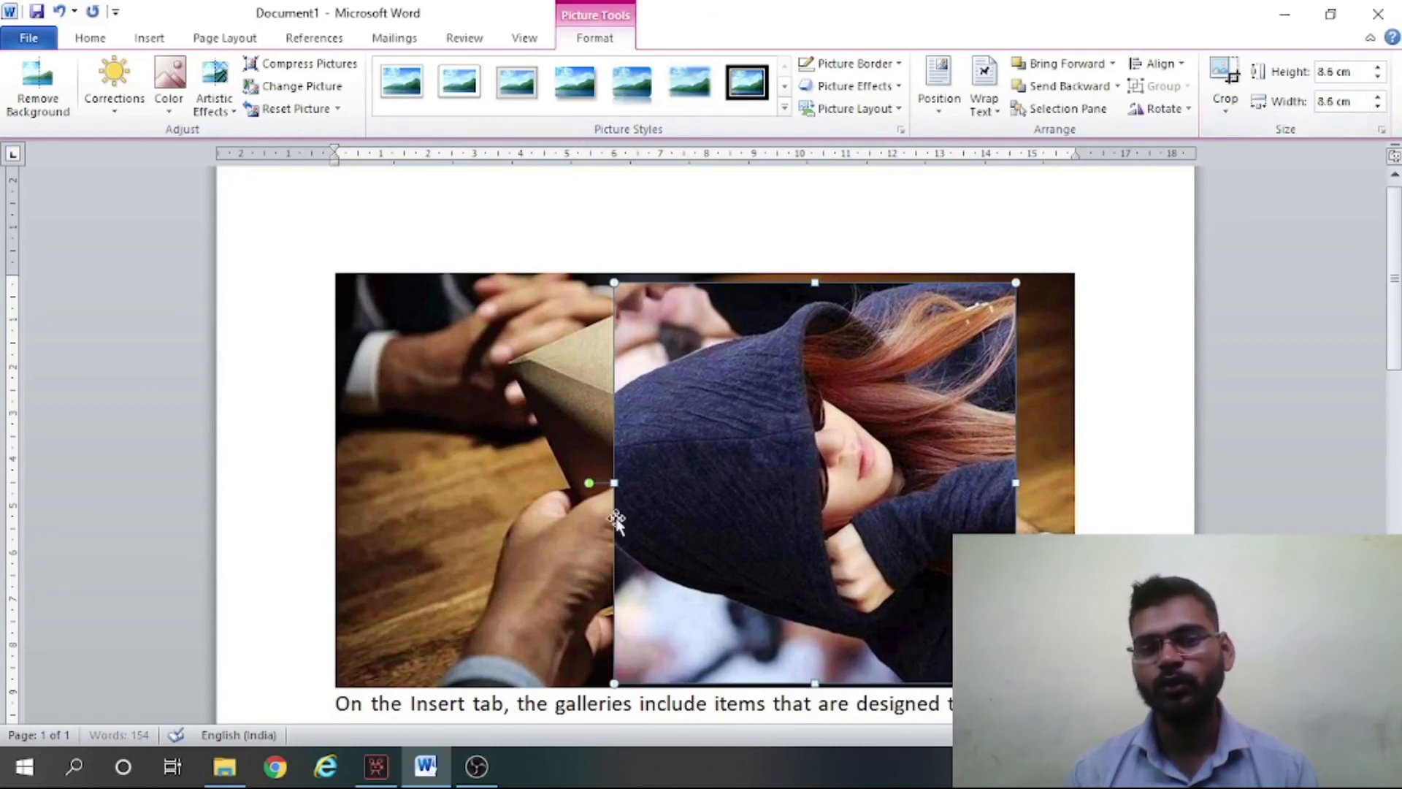
{"action": "left_click_drag", "start_coordinate": [589, 482], "coordinate": [799, 310]}
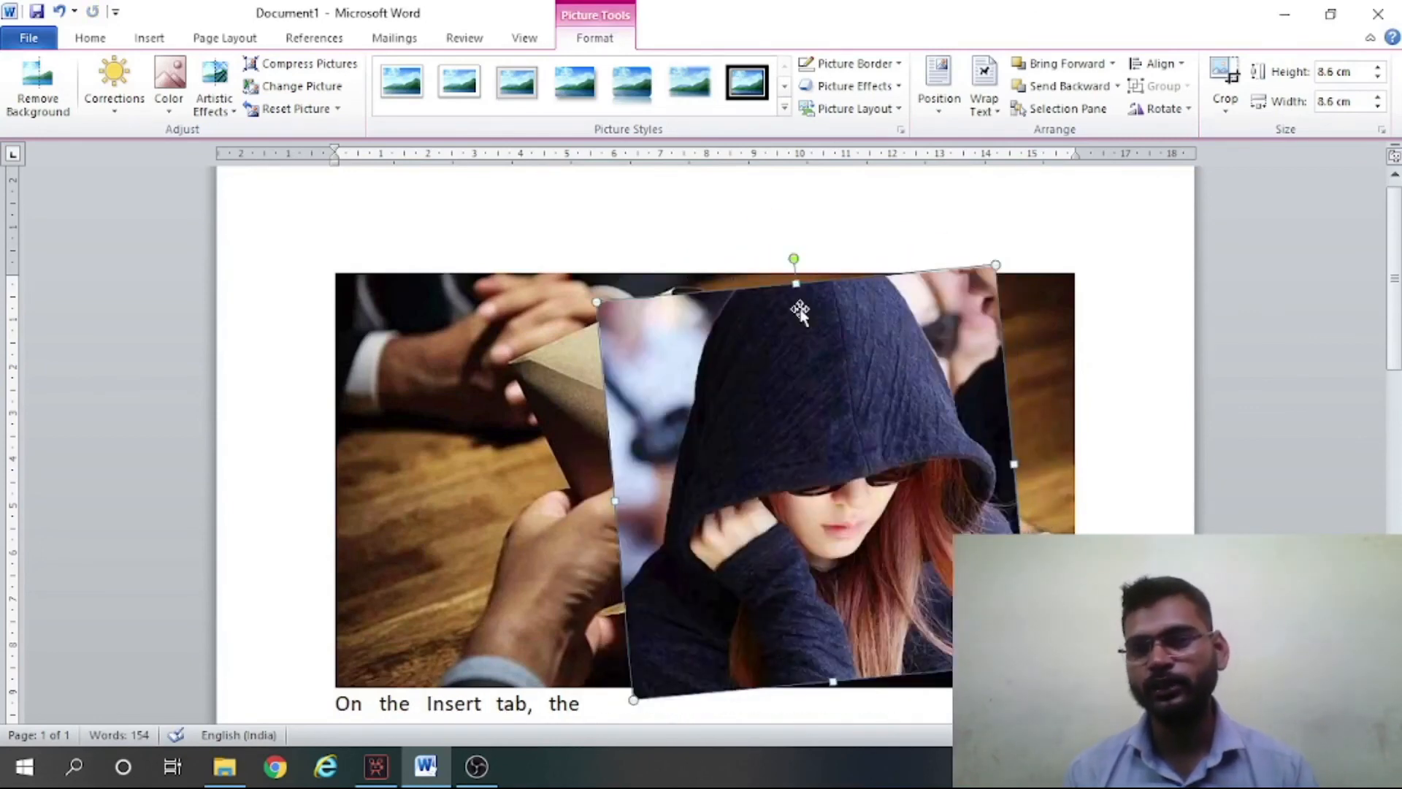